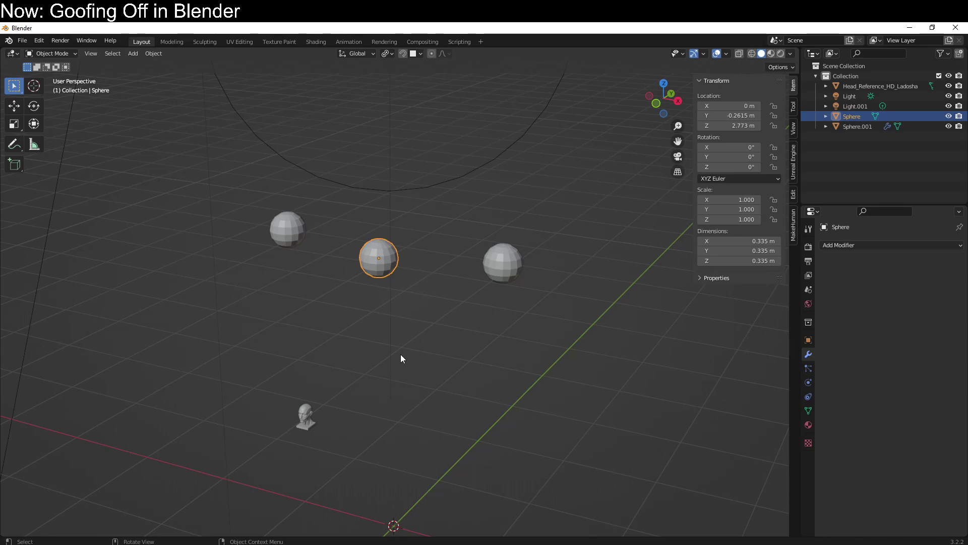
- Examine the head reference, the centre sphere and the outer sphere's Mirror modifier settings
left_click(301, 419)
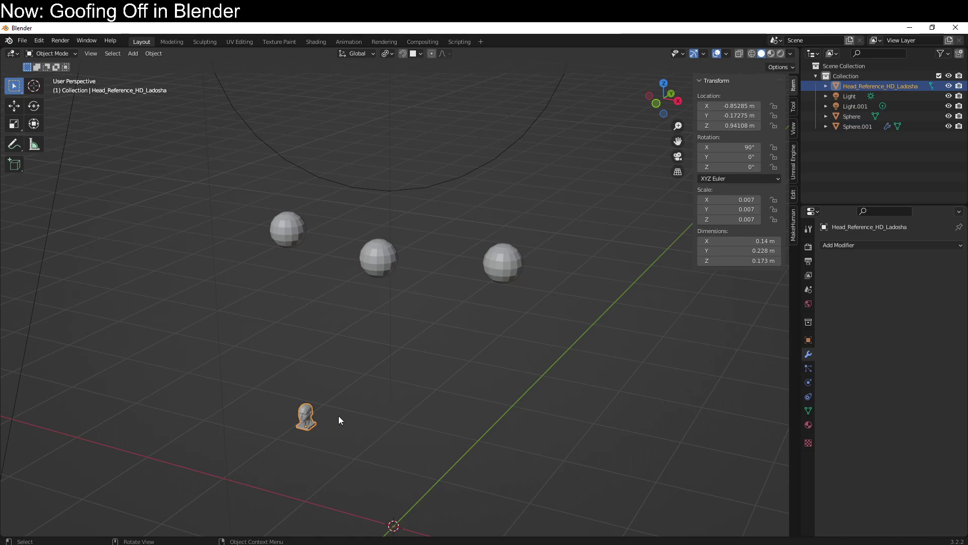
left_click(382, 266)
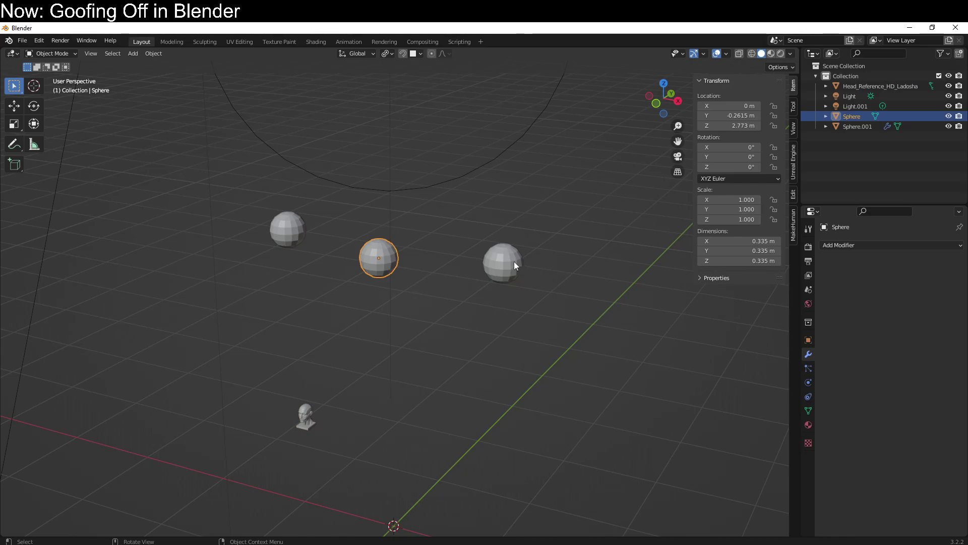
left_click(500, 261)
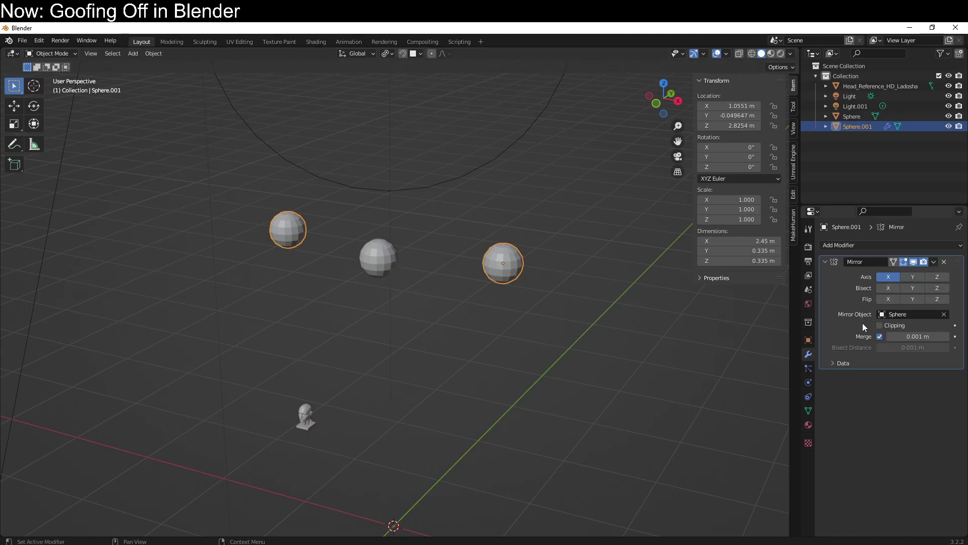
left_click(461, 312)
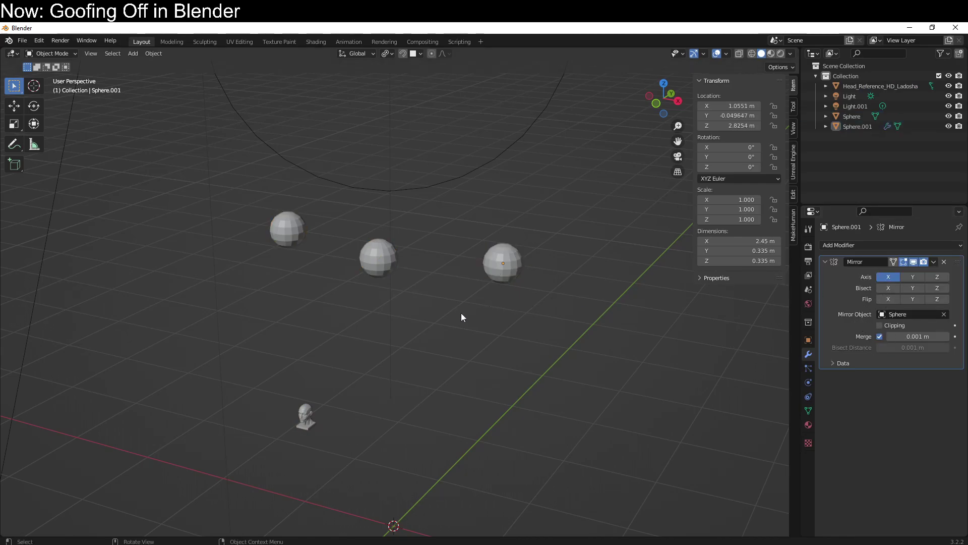
key("shift+a")
mouse_move(456, 314)
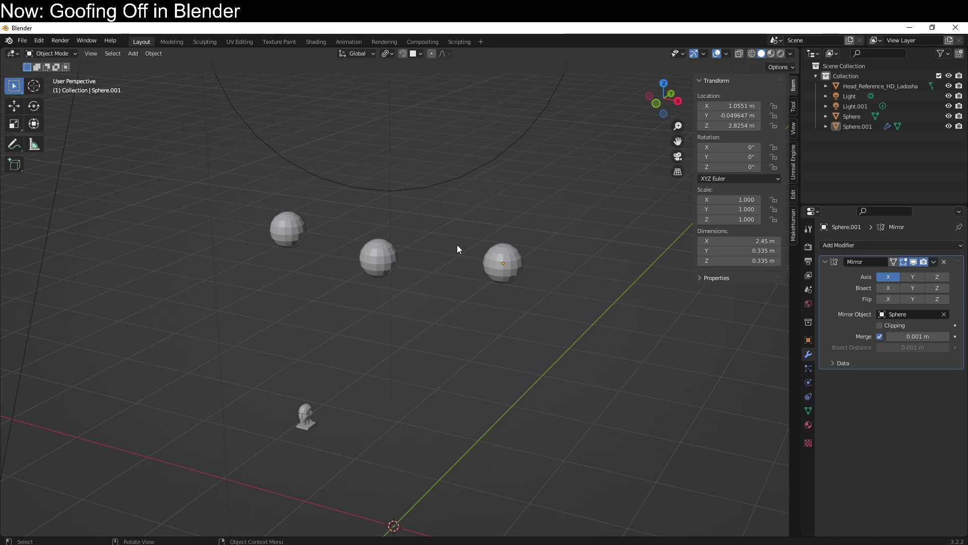
- Switch the centre sphere into Sculpt Mode and back to Object Mode
left_click(381, 264)
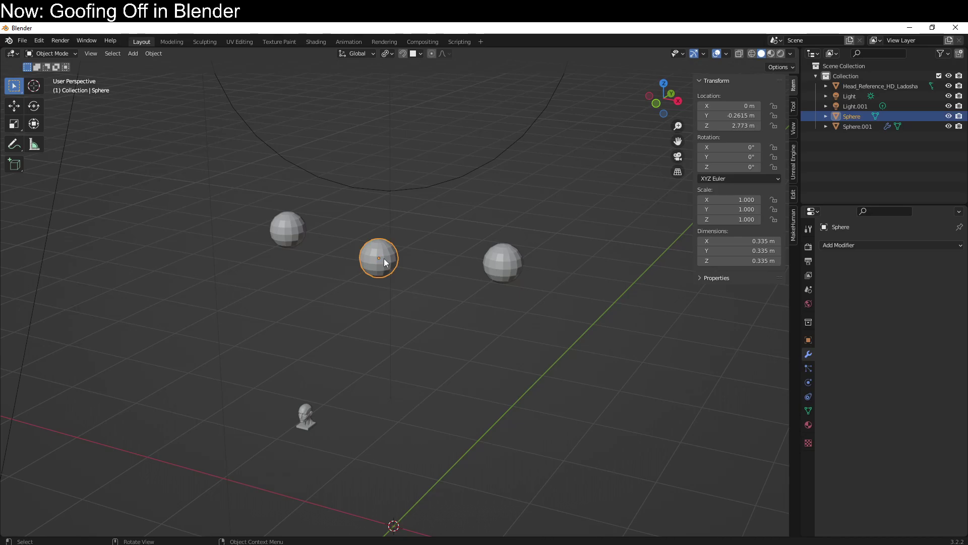
key("ctrl+Tab")
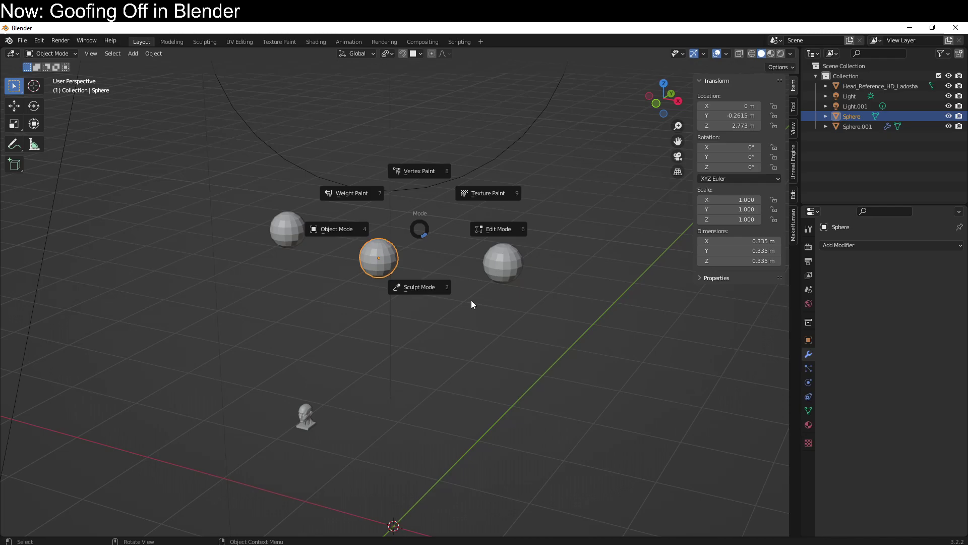
left_click(425, 286)
key("ctrl+Tab")
key("ctrl+Tab")
key("ctrl+Tab")
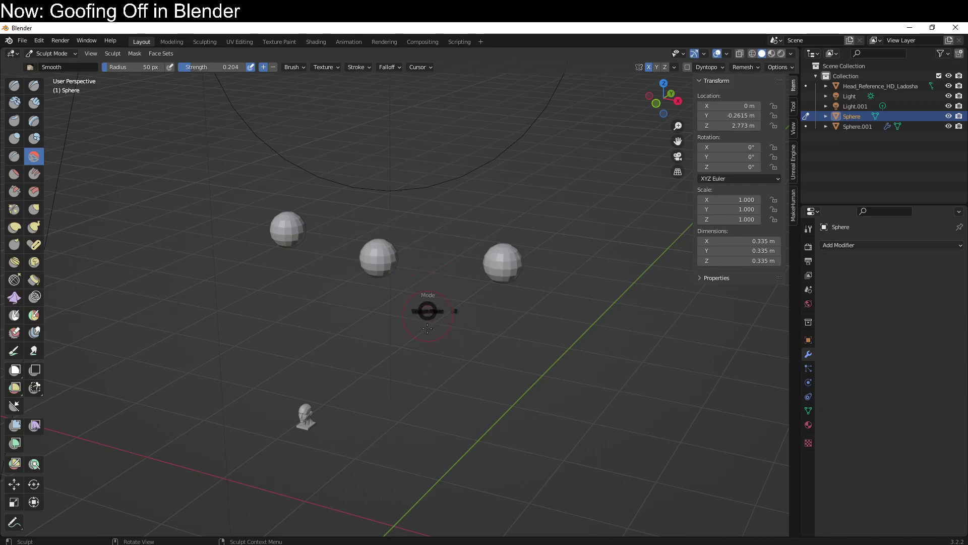
left_click(343, 312)
key("ctrl+Tab")
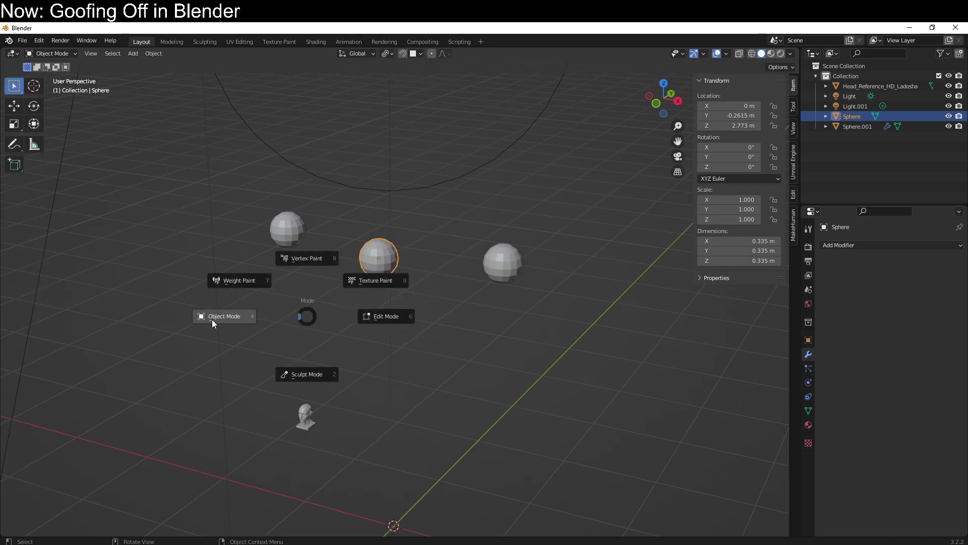
left_click(170, 324)
- Put the centre sphere into Edit Mode, toggle between the modes and return to Object Mode
key("ctrl+Tab")
left_click(414, 323)
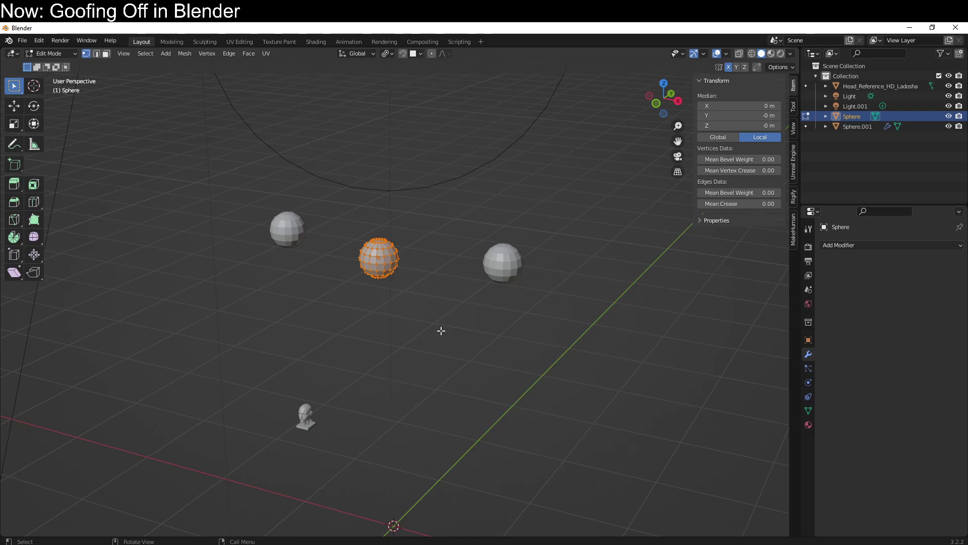
key("Tab")
key("Tab")
key("Tab")
key("Tab")
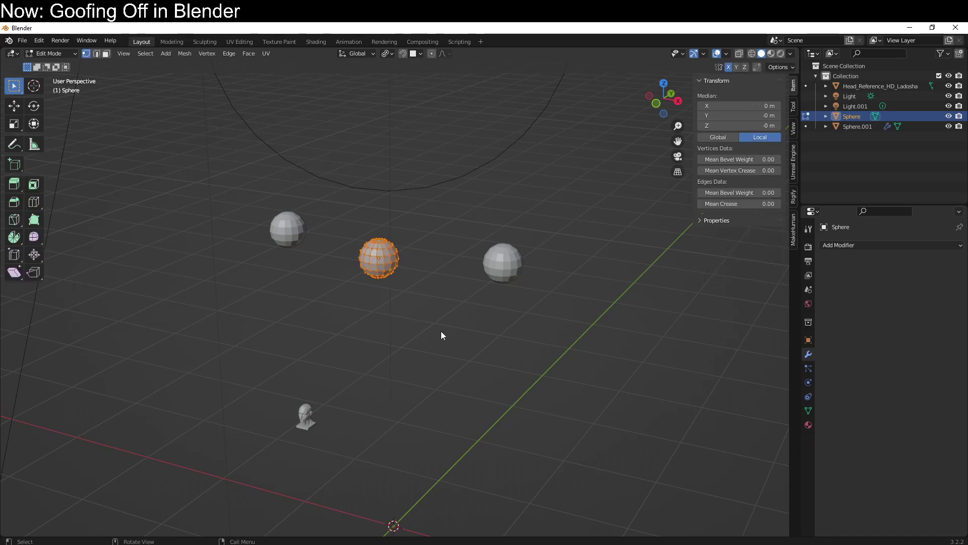
key("Tab")
left_click(70, 56)
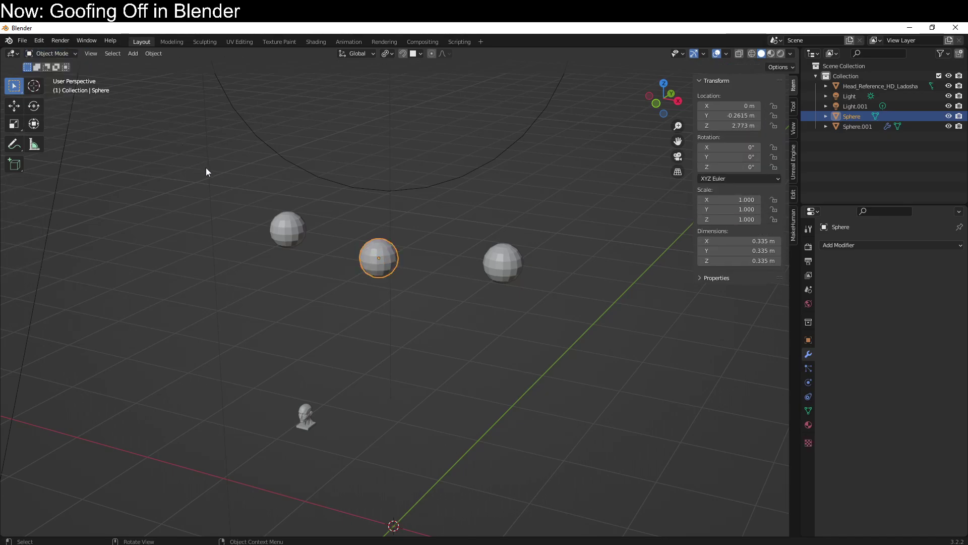
- Enter Sculpt Mode on the centre sphere, transfer sculpting to the mirrored sphere, and return to Object Mode
key("ctrl+Tab")
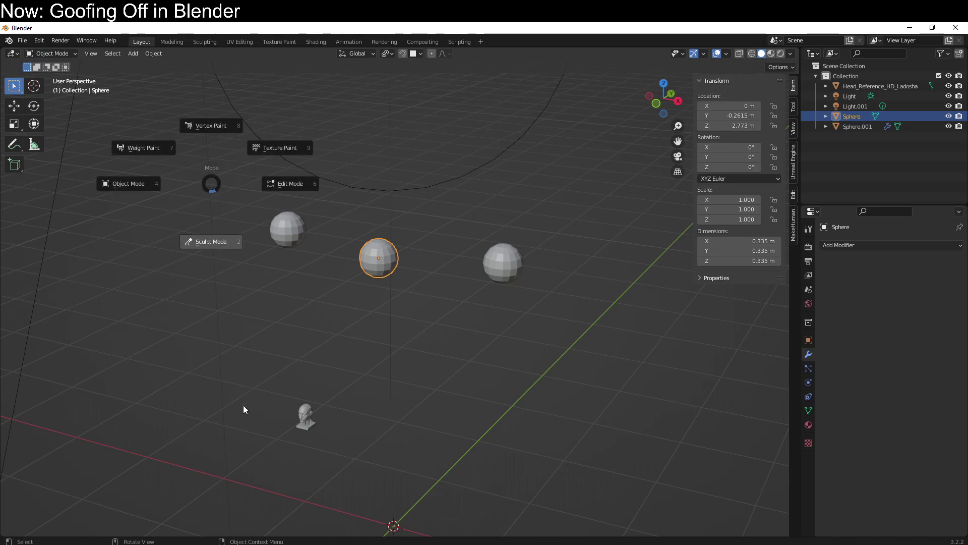
left_click(213, 241)
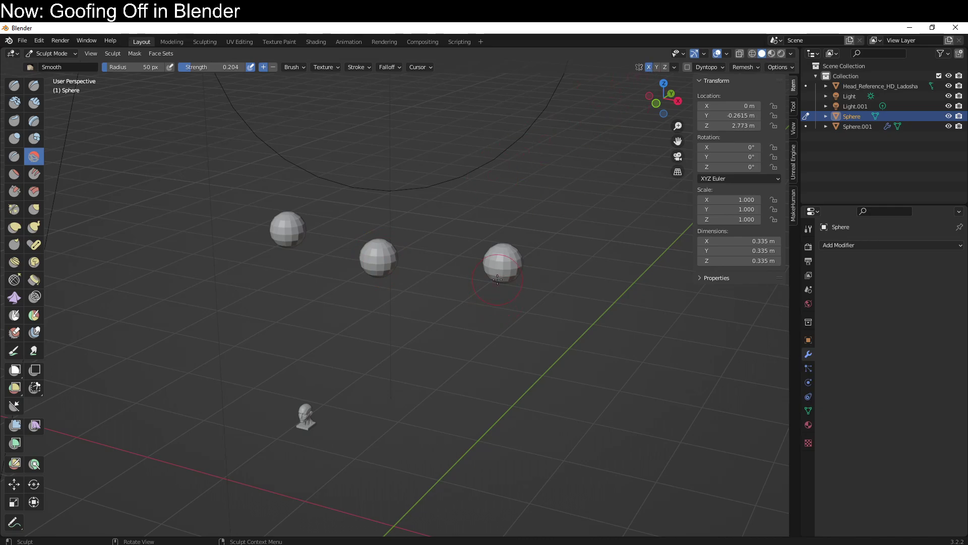
key("alt+q")
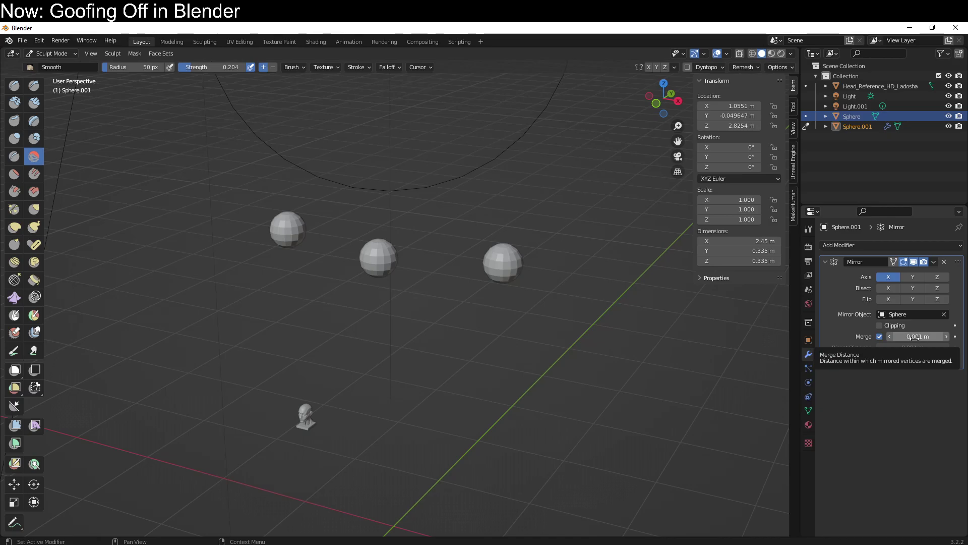
left_click(706, 68)
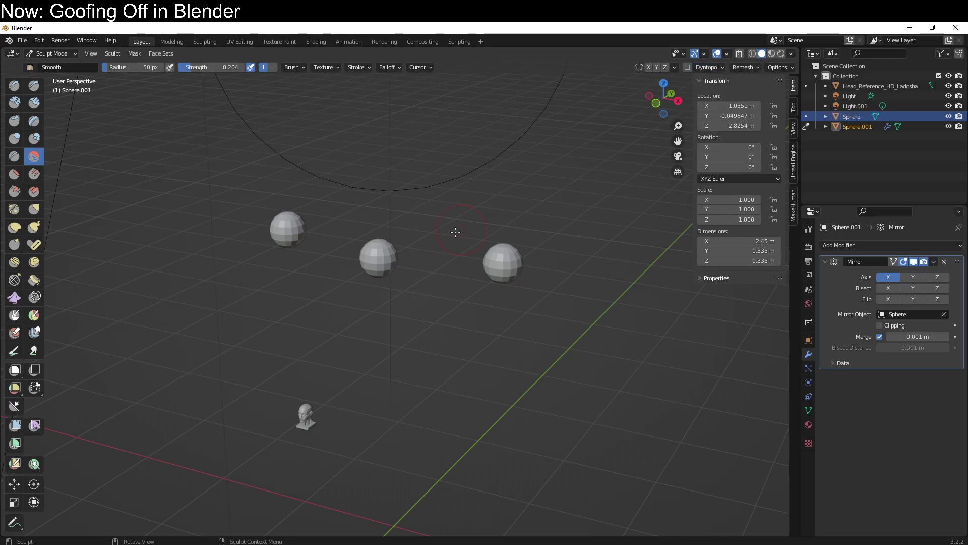
key("ctrl+Tab")
left_click(368, 246)
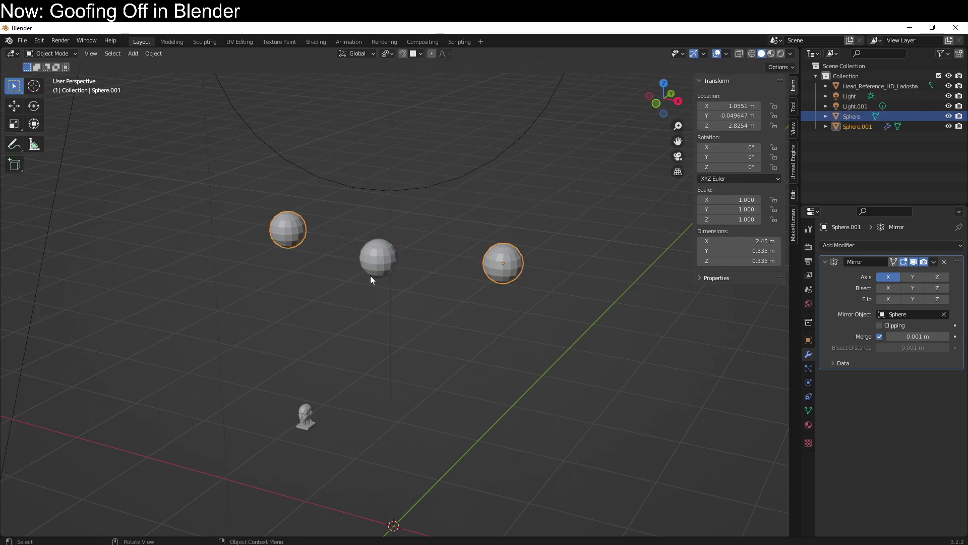
- Duplicate the centre sphere below itself at about Y -0.14 m, Z 1.96 m, and scale the copy by about 1.43
key("KP_3")
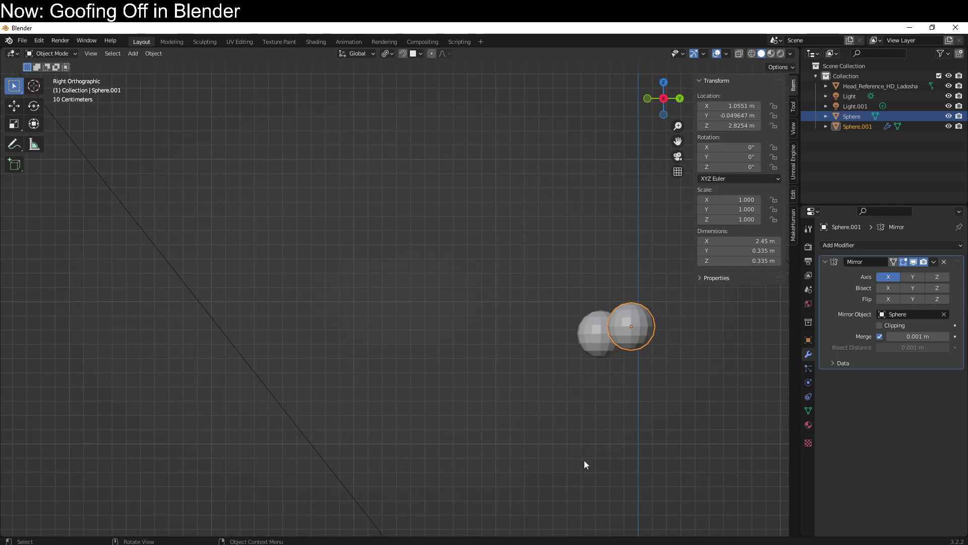
mouse_move(596, 469)
middle_mouse_down()
mouse_move(577, 444)
mouse_move(595, 473)
middle_mouse_up()
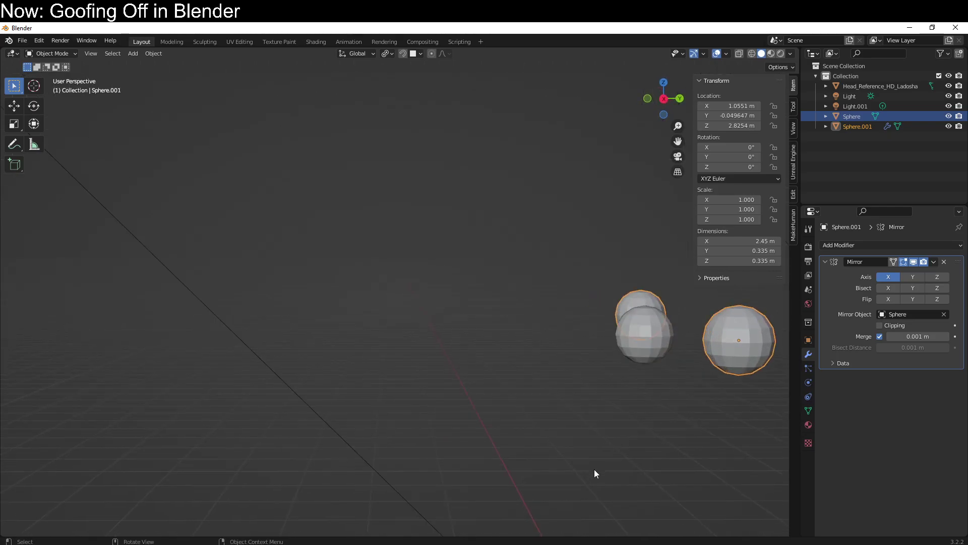
key("KP_3")
scroll(571, 464, "down", 4)
middle_click_drag(571, 421, 398, 216, "shift")
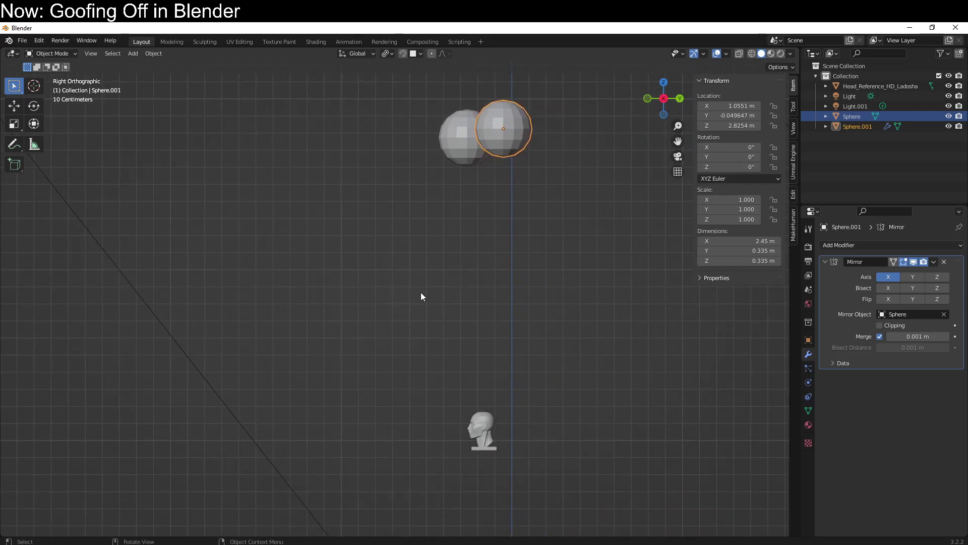
scroll(422, 297, "down", 5)
left_click(428, 237)
key("shift+d")
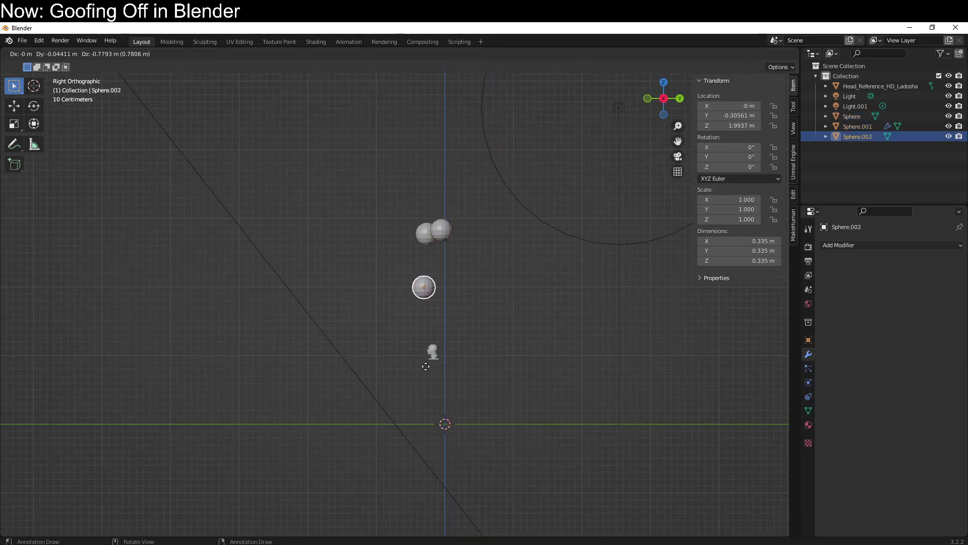
left_click(441, 375)
key("s")
left_click(460, 420)
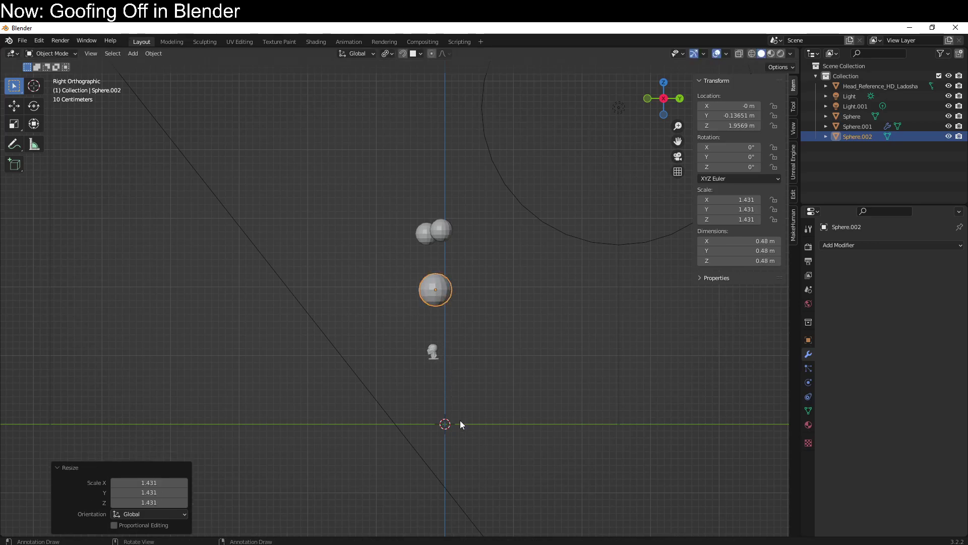
- Duplicate the enlarged sphere below itself, scale the copy to about 1.53 and place it at about Y -0.21 m, Z 1.41 m
key("shift+d")
left_click(491, 370)
key("s")
left_click(473, 365)
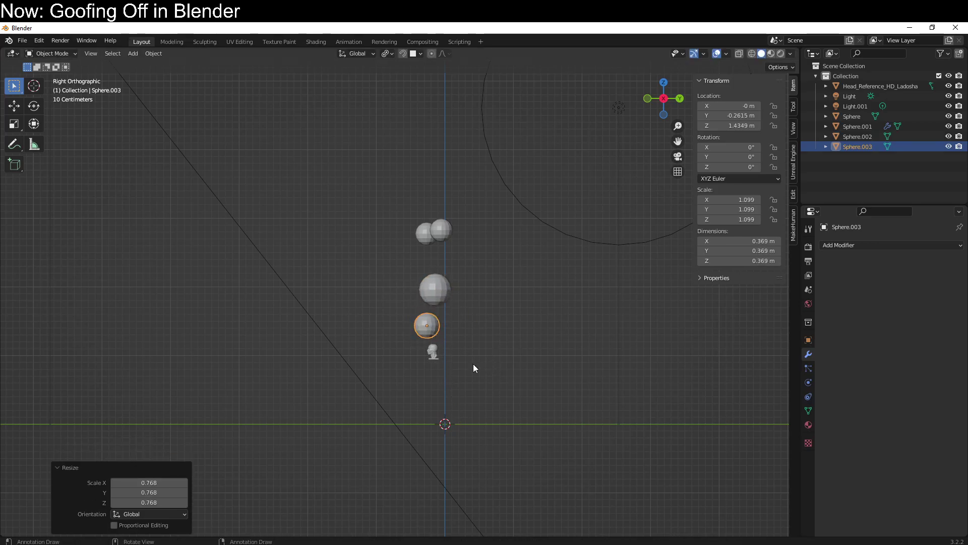
key("g")
left_click(477, 356)
key("s")
left_click(494, 383)
key("g")
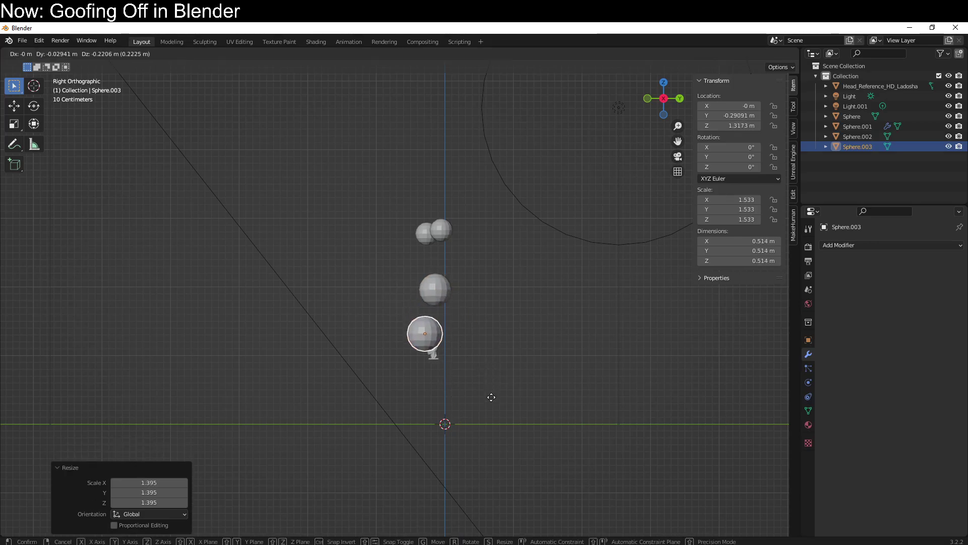
left_click(497, 392)
- Duplicate the lowest sphere down to about Z 1.02 m, scale the copy to about 1.33, and shrink the original slightly
key("shift+d")
left_click(497, 417)
key("s")
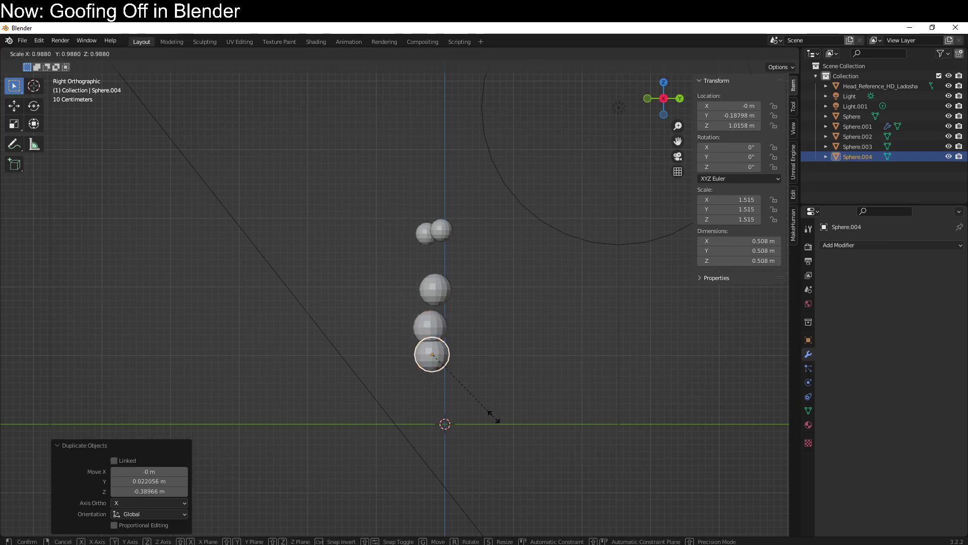
left_click(485, 410)
left_click(448, 329)
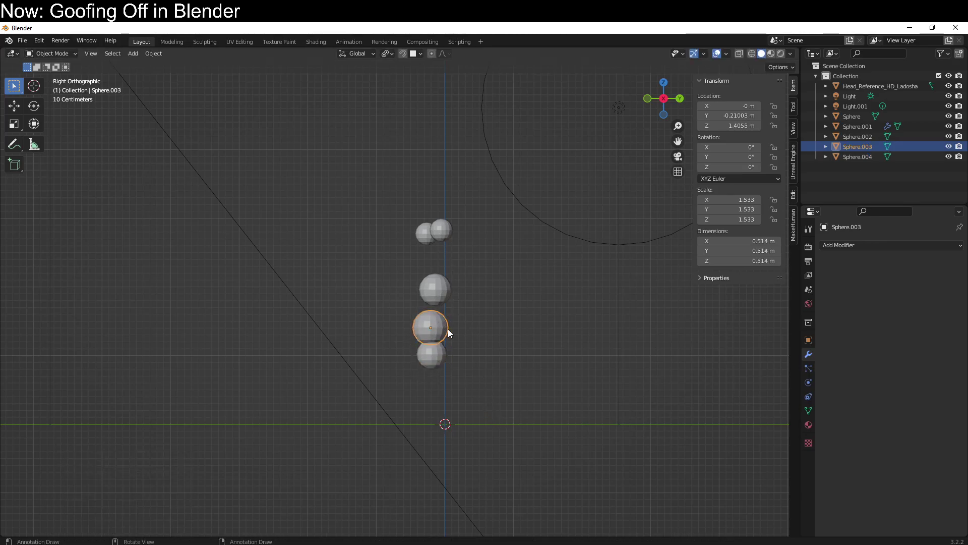
key("s")
left_click(456, 347)
- Duplicate the lowest sphere up between the two torso spheres at about Z 1.22 m and scale the copy by about 0.83
left_click(431, 354)
key("shift+d")
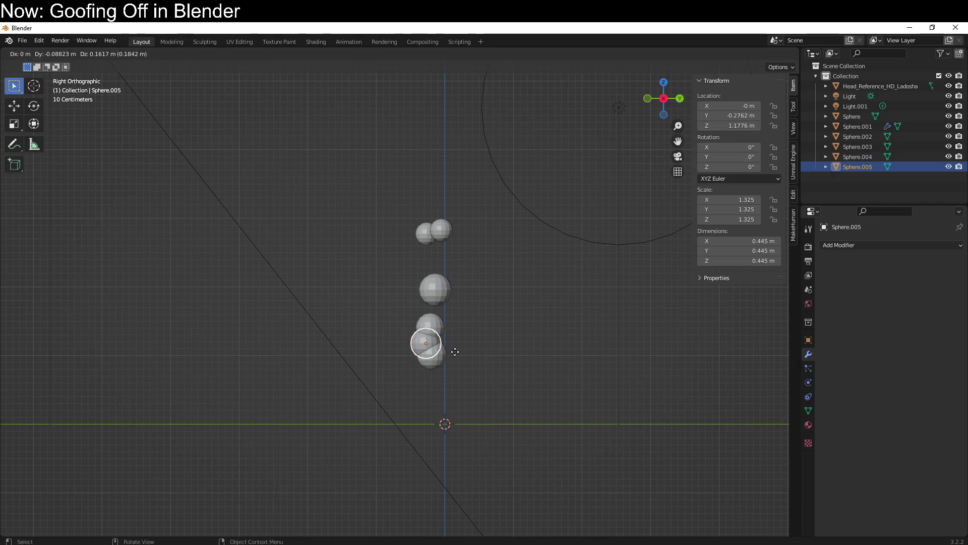
left_click(458, 351)
key("s")
left_click(453, 341)
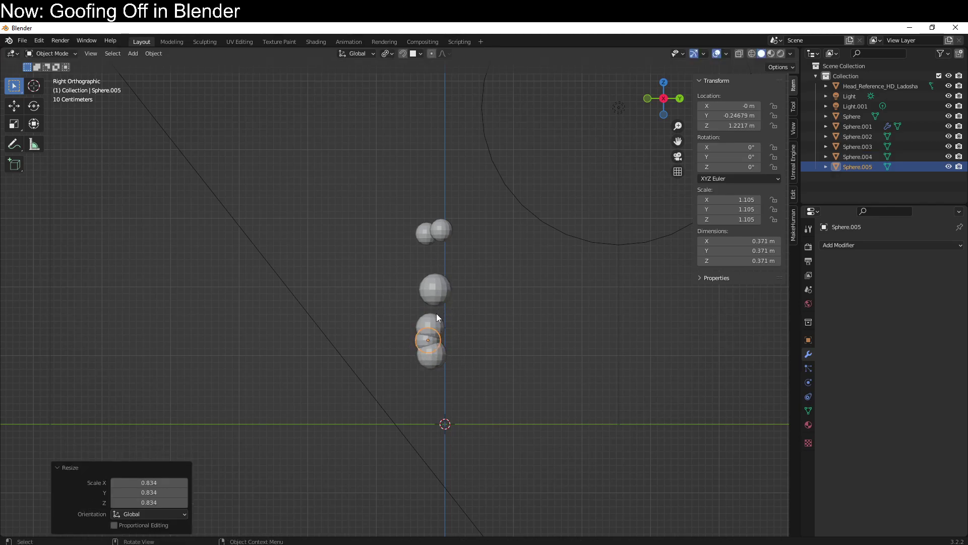
- Duplicate the mirrored outer spheres down beside the torso at about X 0.36 m, Z 1.50 m, and stretch them about 4.25 along Z
key("KP_1")
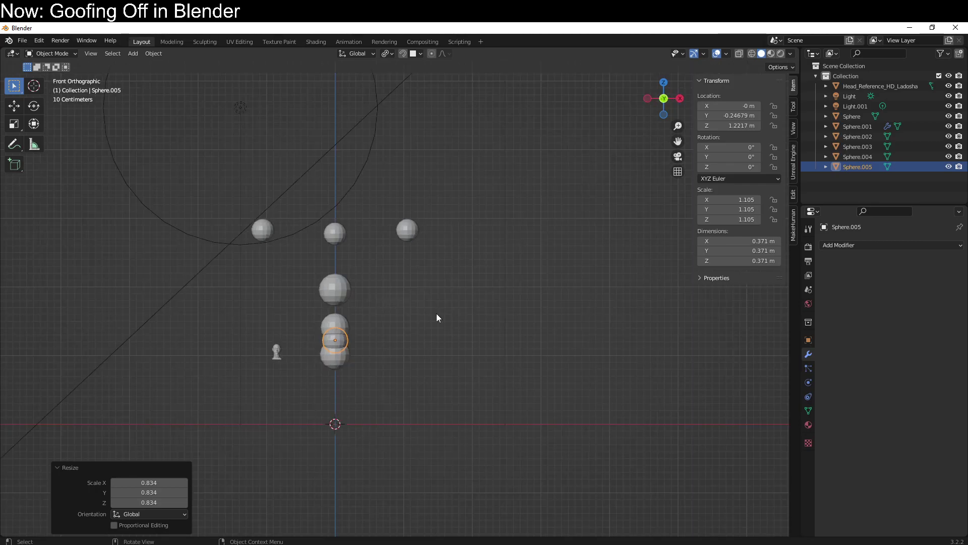
left_click(409, 232)
key("shift+d")
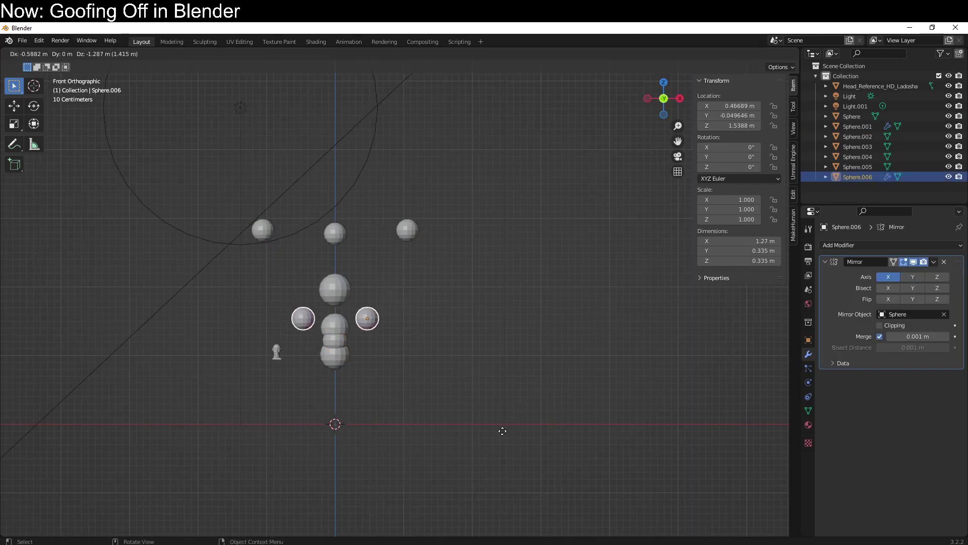
left_click(497, 432)
key("s")
key("z")
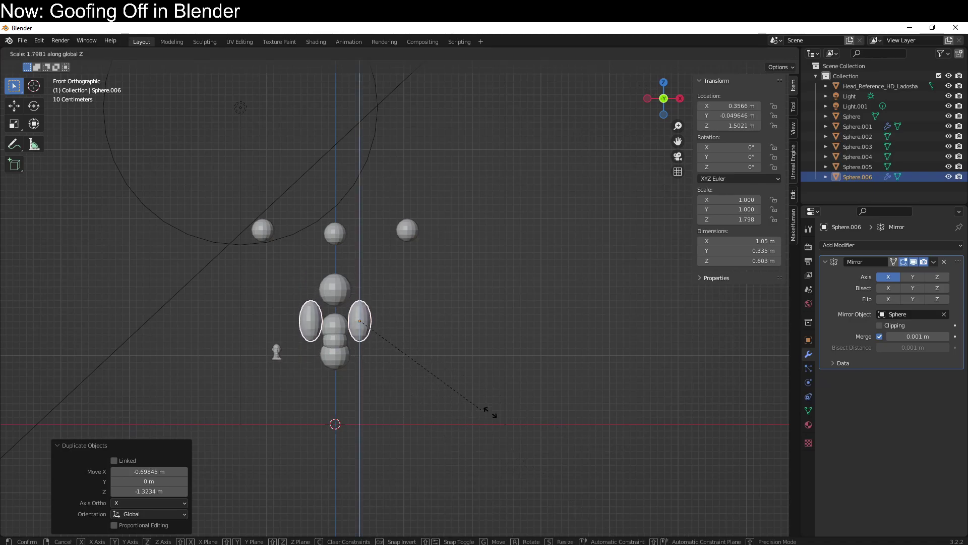
left_click(666, 453)
- Scale the stretched pair down by about 0.57, rotate it -38° and place it beside the torso as arms
key("s")
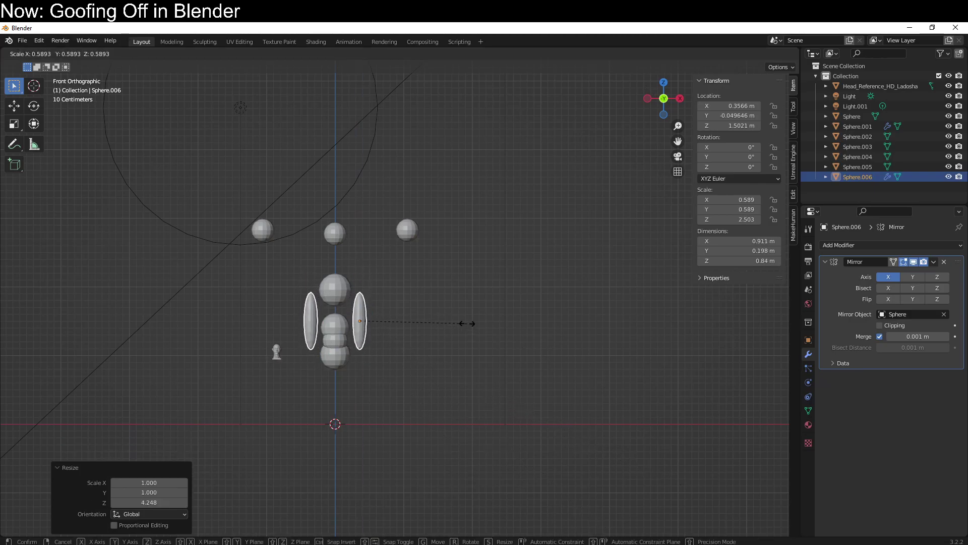
left_click(459, 323)
key("r")
left_click(481, 224)
key("g")
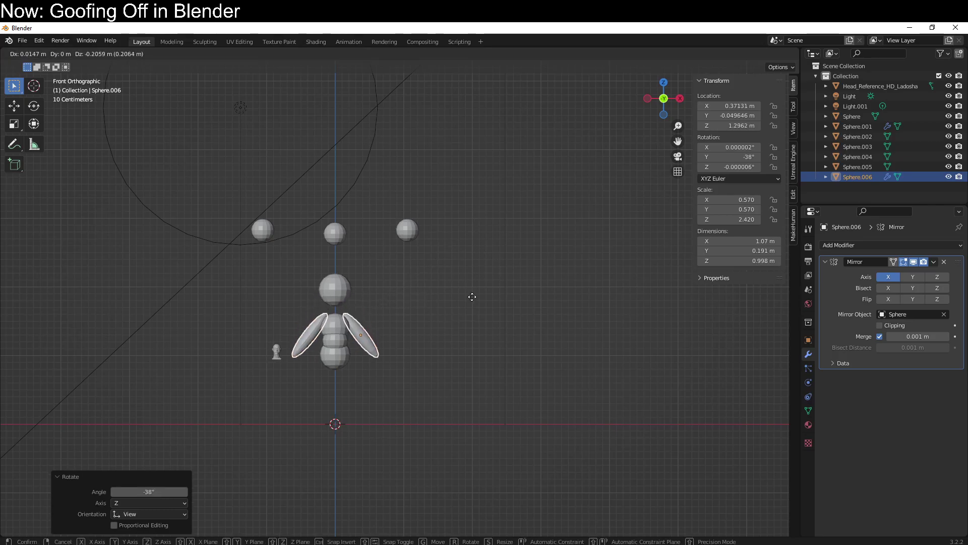
left_click(473, 297)
- Apply the arm pair's scale, then shrink it by about 0.67 and move it against the upper torso at about X 0.31 m, Z 1.36 m
key("ctrl+a")
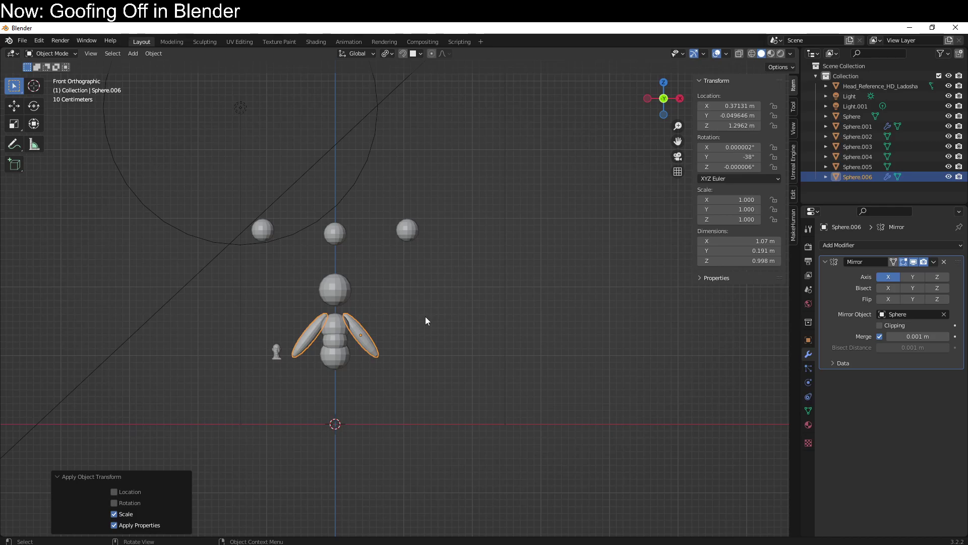
key("s")
left_click(402, 316)
key("g")
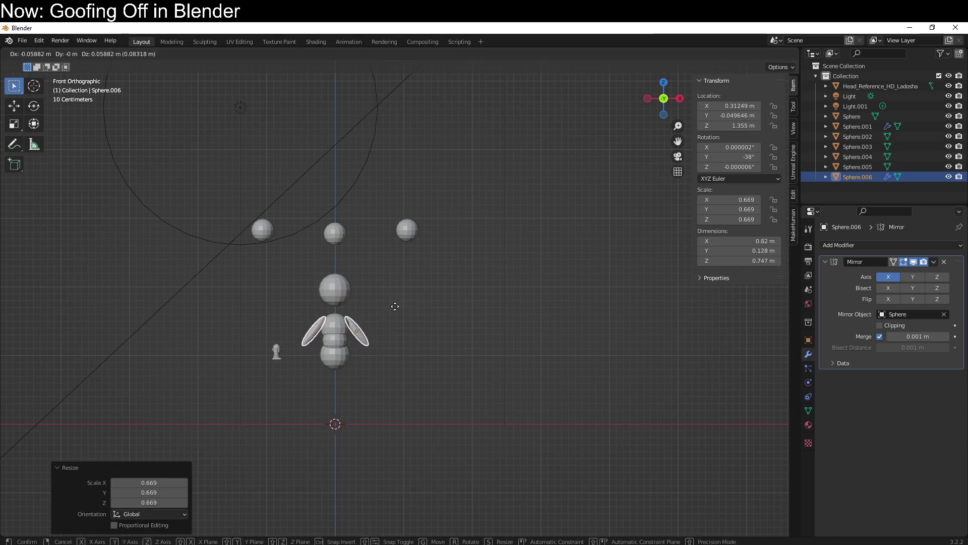
left_click(394, 306)
- Duplicate the upper-arm pair about 0.28 m outward and 0.34 m down as forearms, and duplicate those below the hips as a leg pair
key("shift+d")
left_click(429, 359)
key("shift+d")
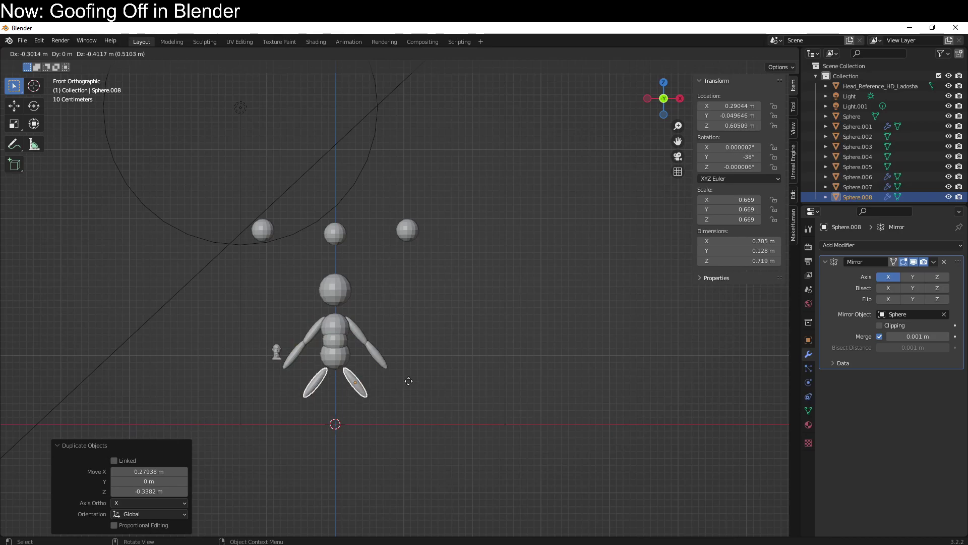
left_click(409, 380)
- Scale the leg pair to about 0.70, rotate it to about -7.7° on Y and place it at about X 0.18 m, Z 0.72 m
key("s")
left_click(440, 434)
key("r")
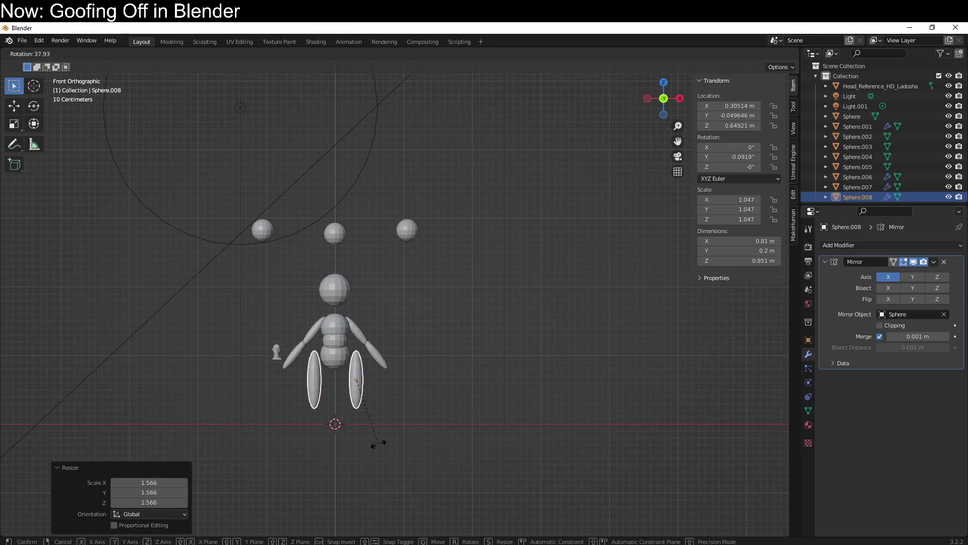
left_click(378, 441)
key("s")
left_click(376, 417)
key("g")
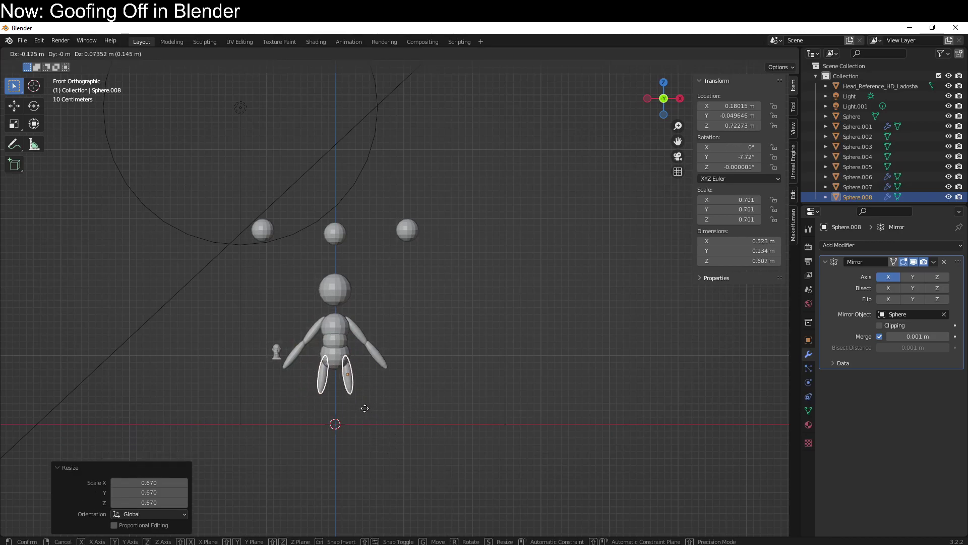
left_click(364, 408)
- Enlarge the leg pair by about 1.67, and shorten it along its local Z axis by a factor of 0.64 to form thighs
key("s")
left_click(381, 429)
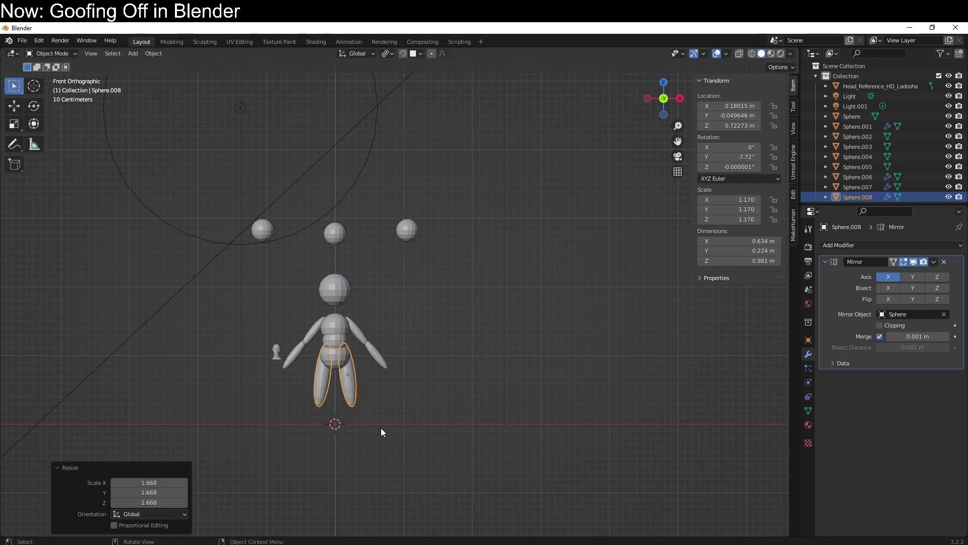
key("s")
key("z")
key("z")
left_click(373, 408)
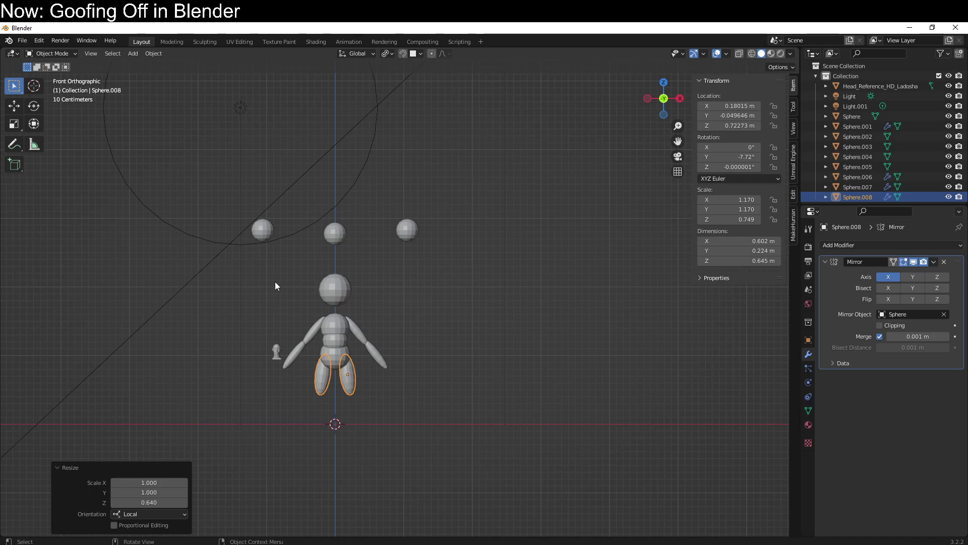
- Select the whole sphere figure with the small head reference and raise it about 0.34 m along Z
left_click_drag(275, 286, 404, 414)
key("g")
key("z")
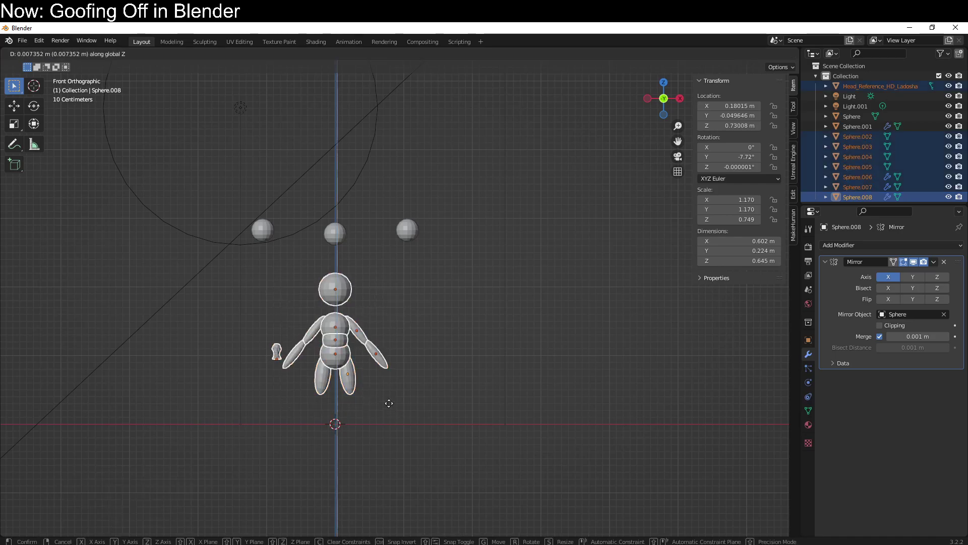
left_click(386, 381)
- Duplicate the thigh pair about 0.08 m outward and 0.58 m down to form the lower legs
left_click(345, 353)
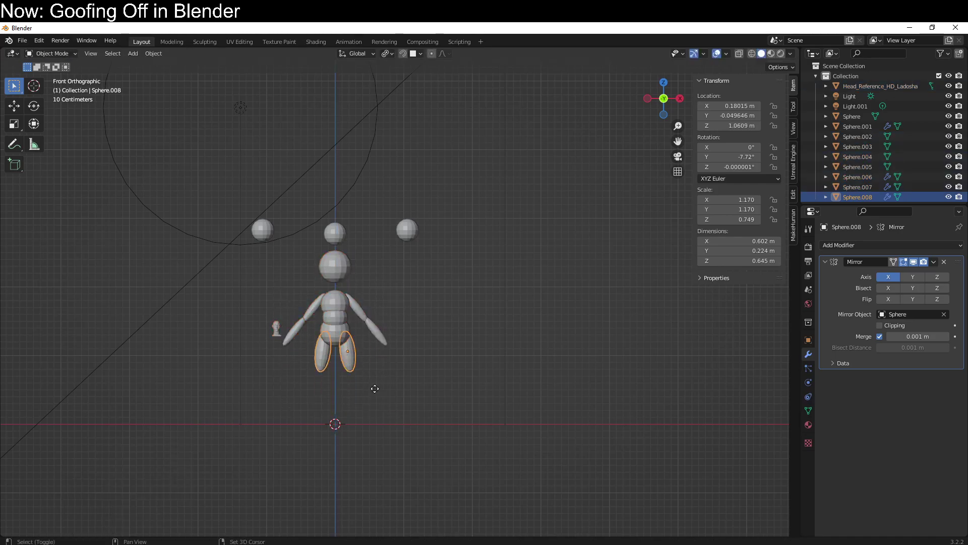
key("shift+d")
left_click(373, 410)
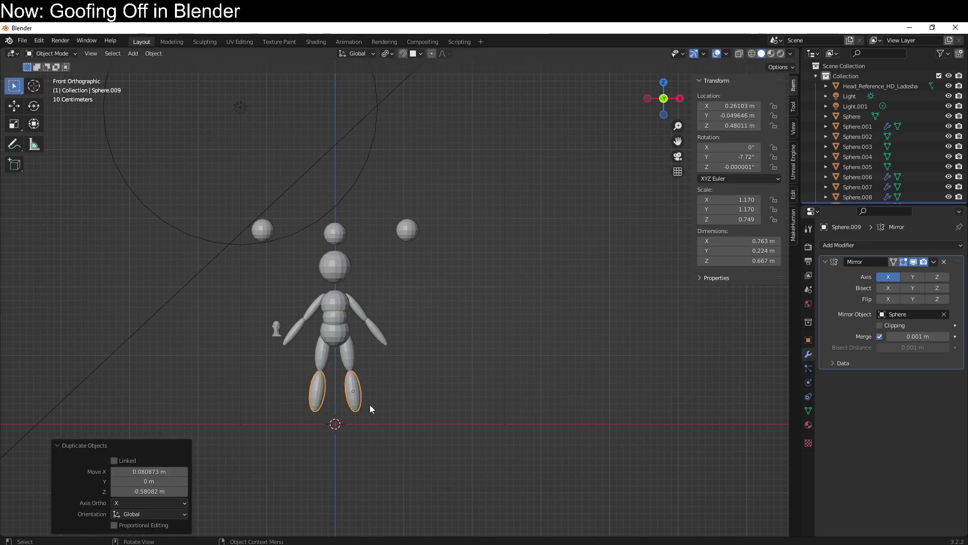
- In the right side view, move the thigh and lower-leg pairs together about -0.18 m in Y and -0.10 m in Z
scroll(370, 404, "down", 4)
scroll(370, 405, "up", 5)
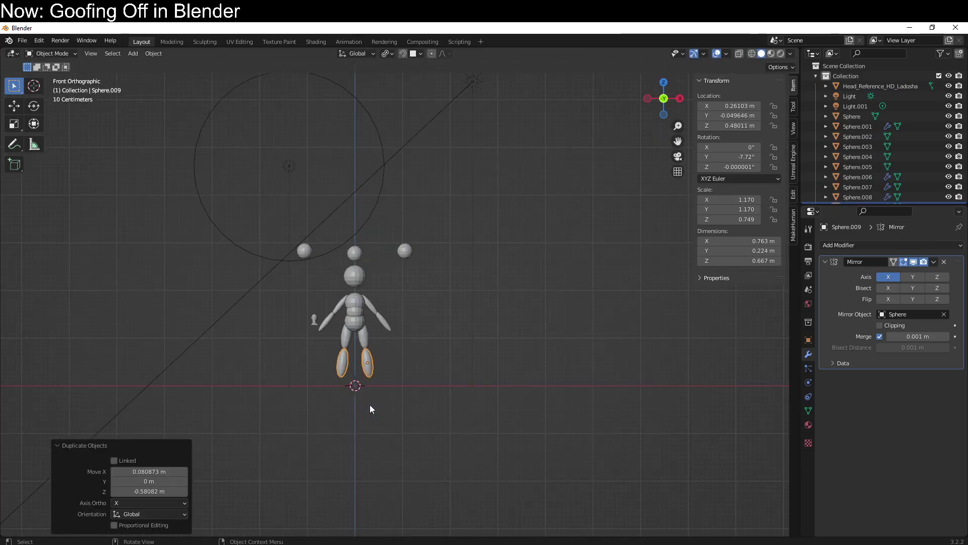
middle_click_drag(370, 408, 393, 397)
key("KP_3")
left_click(463, 378, "shift")
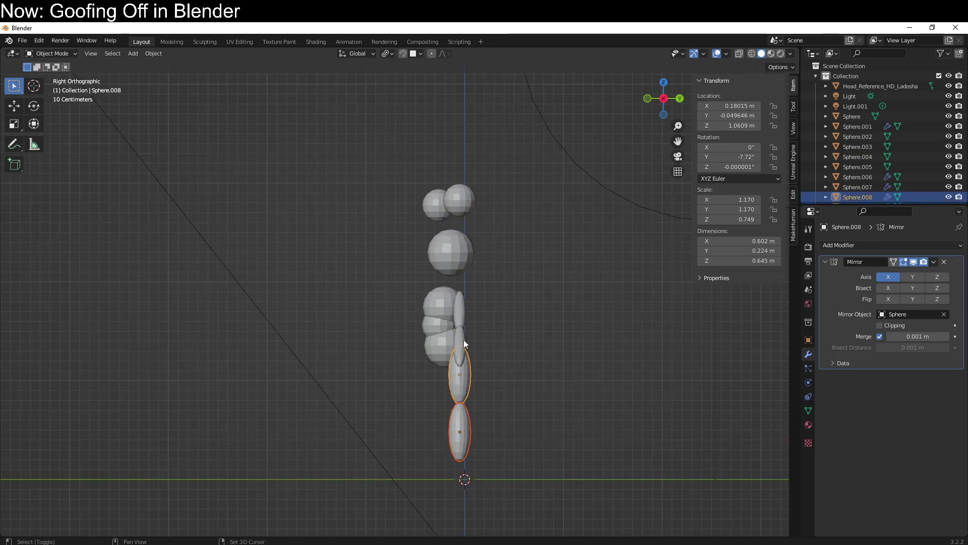
key("g")
left_click(458, 417)
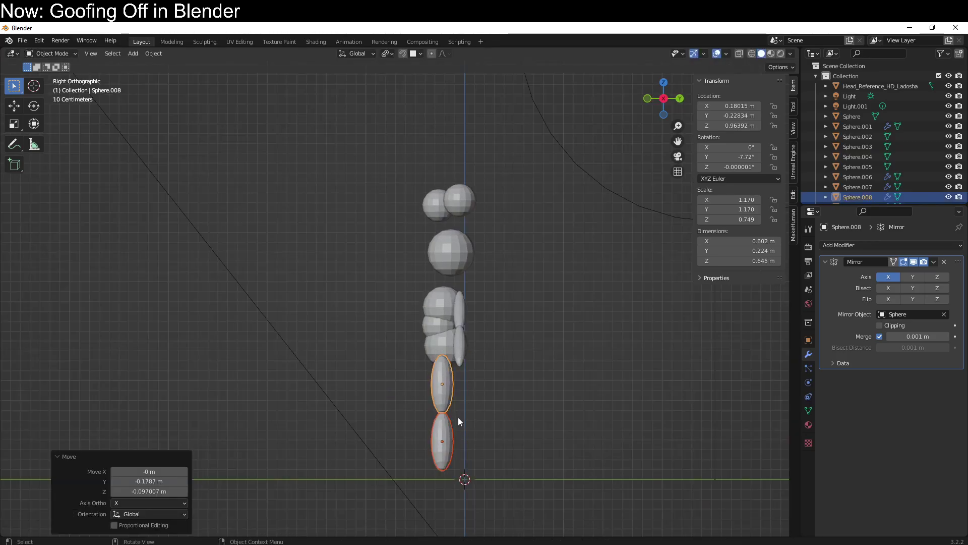
- Change the transform pivot point, rotate both leg pairs together about 6.5° around X, and move them up against the hips
key("r")
right_click(467, 416)
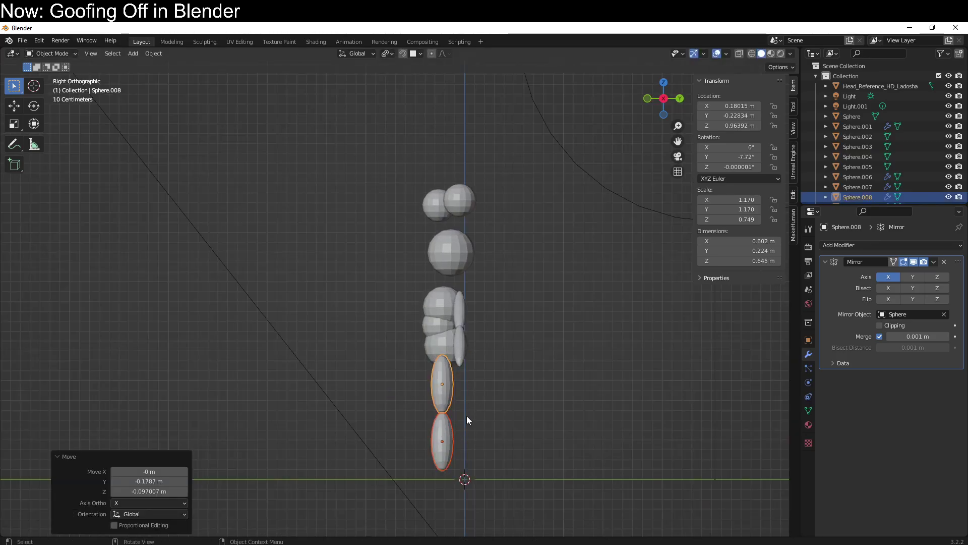
left_click(389, 53)
left_click(415, 97)
key("r")
left_click(596, 395)
key("g")
left_click(599, 388)
- Duplicate the lower-leg pair to about Y -0.28 m, Z 0.16 m and rotate the copy to about -76° on X to form feet
left_click(458, 453)
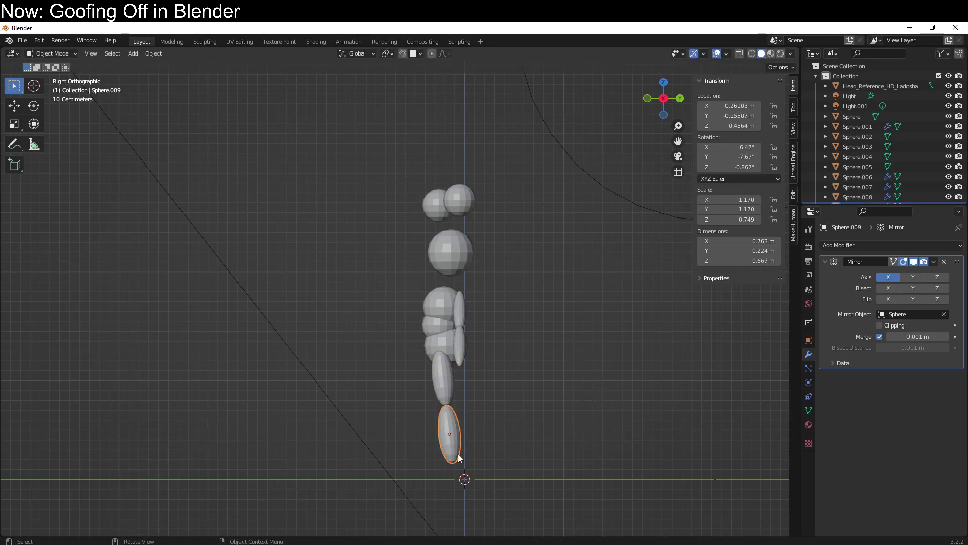
key("shift+d")
right_click(453, 454)
key("r")
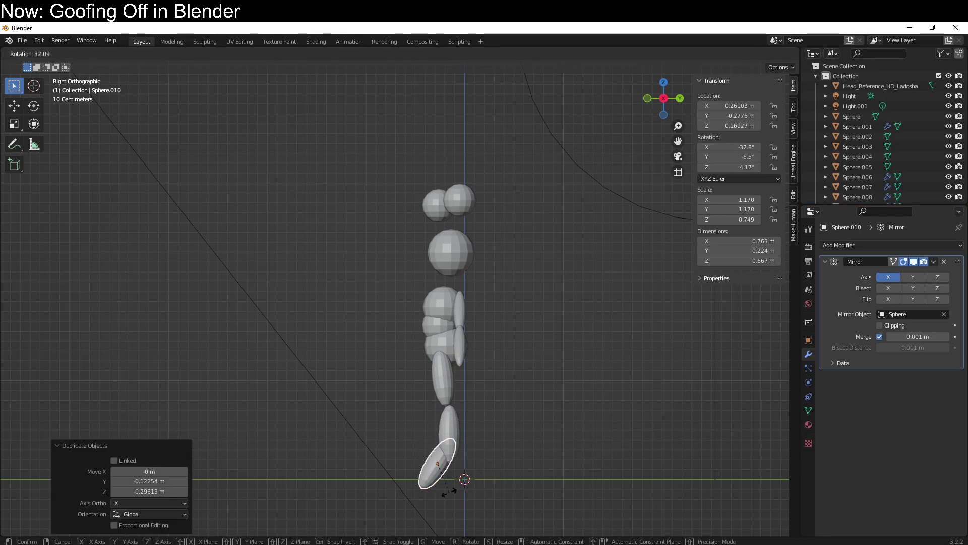
left_click(426, 491)
- Scale the foot pair down by about 0.66 and place it against the lower ends of the legs
key("g")
left_click(434, 494)
key("s")
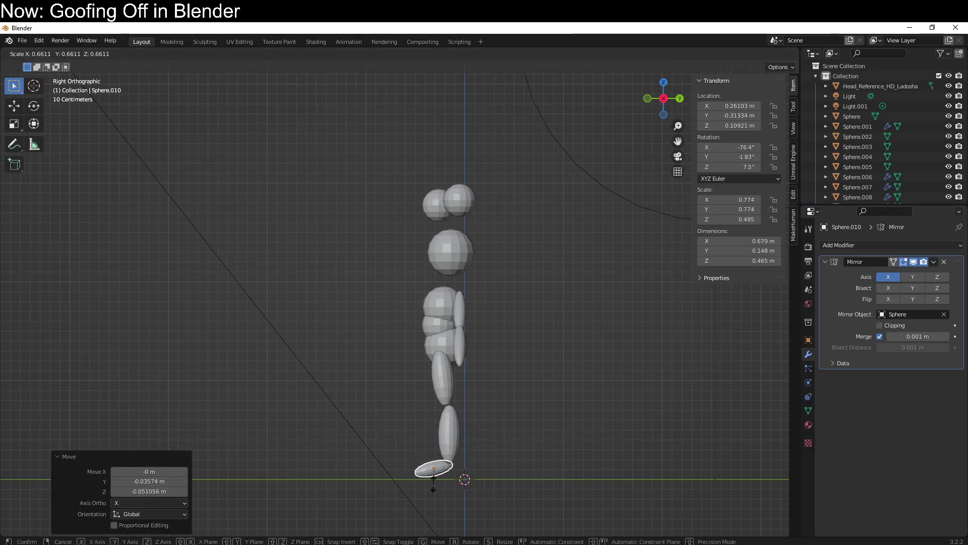
left_click(433, 484)
key("g")
left_click(437, 482)
- Select the upper-arm and forearm pairs and move them together about -0.13 m in Y and 0.01 m in Z
left_click(466, 311)
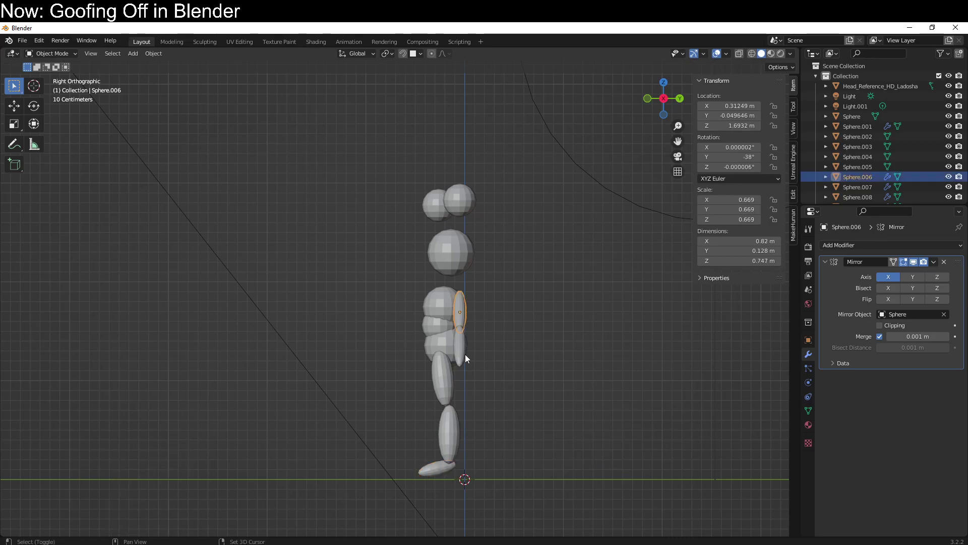
left_click(465, 354, "shift")
key("g")
left_click(505, 365)
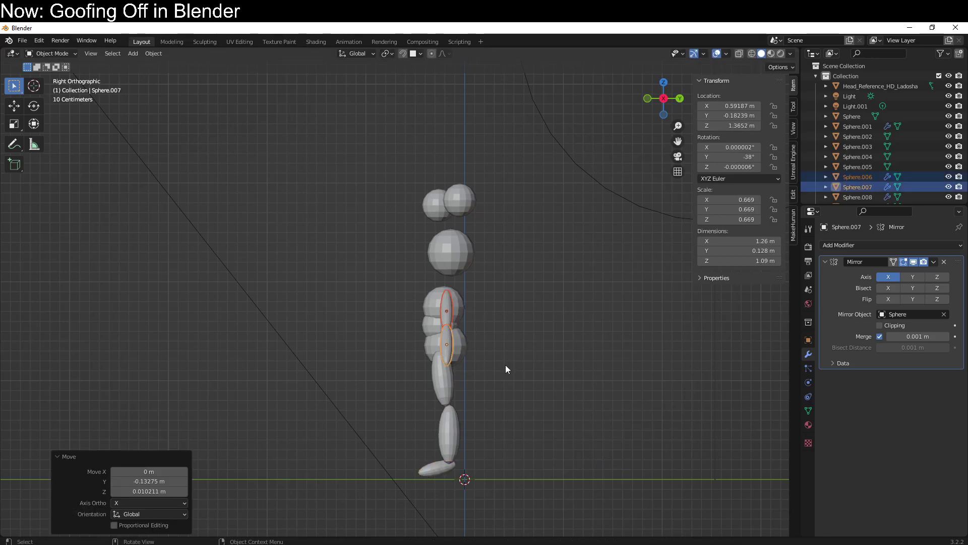
- Scale the head sphere by about 0.86 and move it over the torso at about Y -0.23 m, Z 2.25 m
left_click(463, 263)
key("s")
left_click(467, 266)
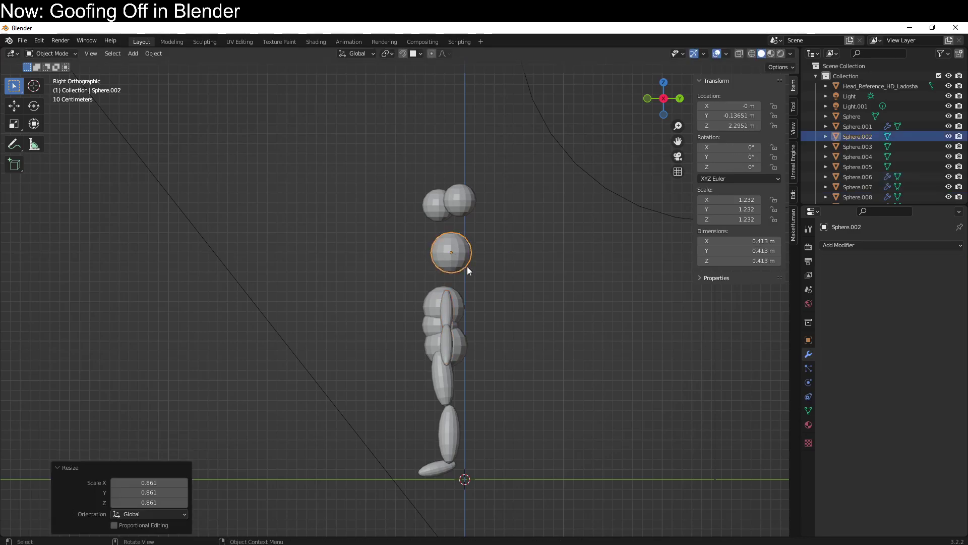
key("g")
left_click(464, 279)
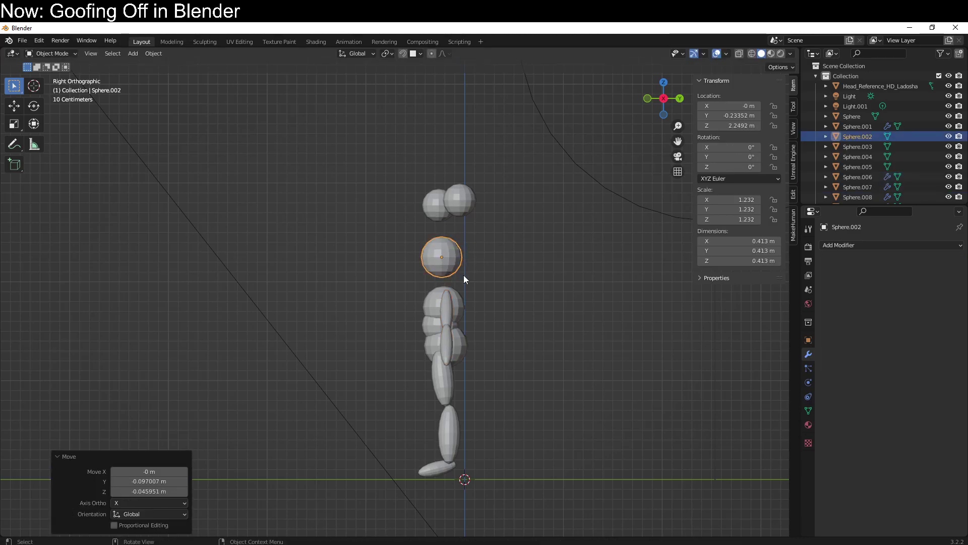
- Put the head sphere into Sculpt Mode and view the figure from the front
key("ctrl+Tab")
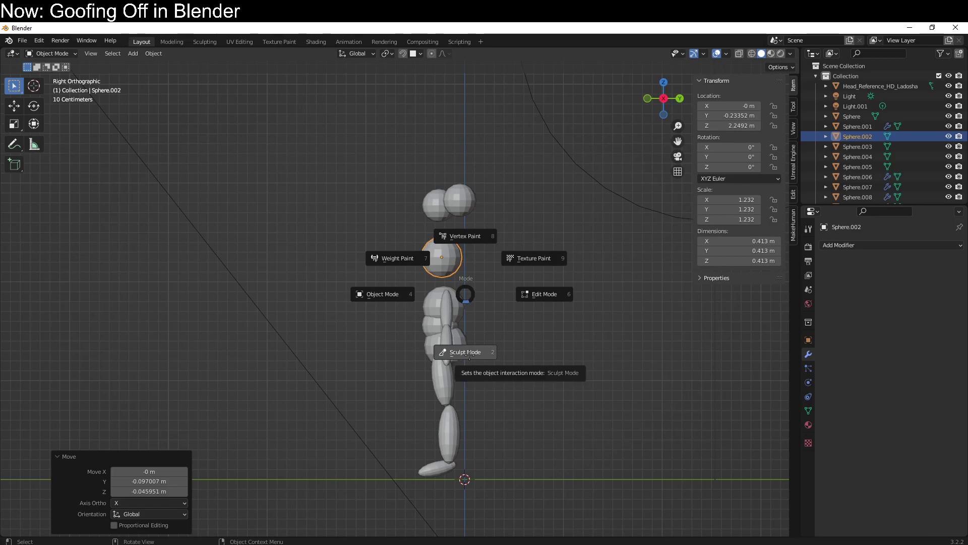
left_click(470, 355)
middle_click_drag(326, 299, 396, 306)
key("KP_1")
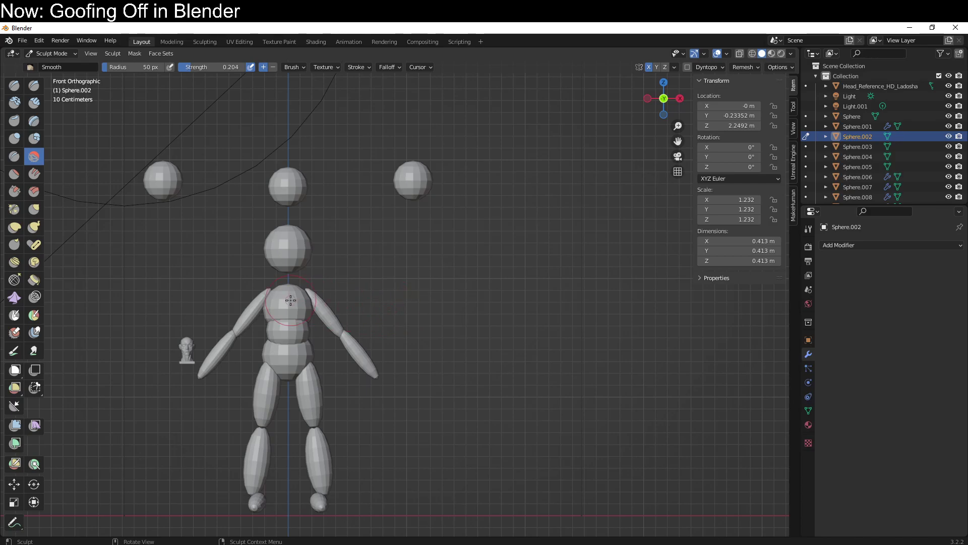
- Switch the Sculpt Mode target among the chest, hip, thigh and forearm shapes, ending on the head sphere
key("alt+q")
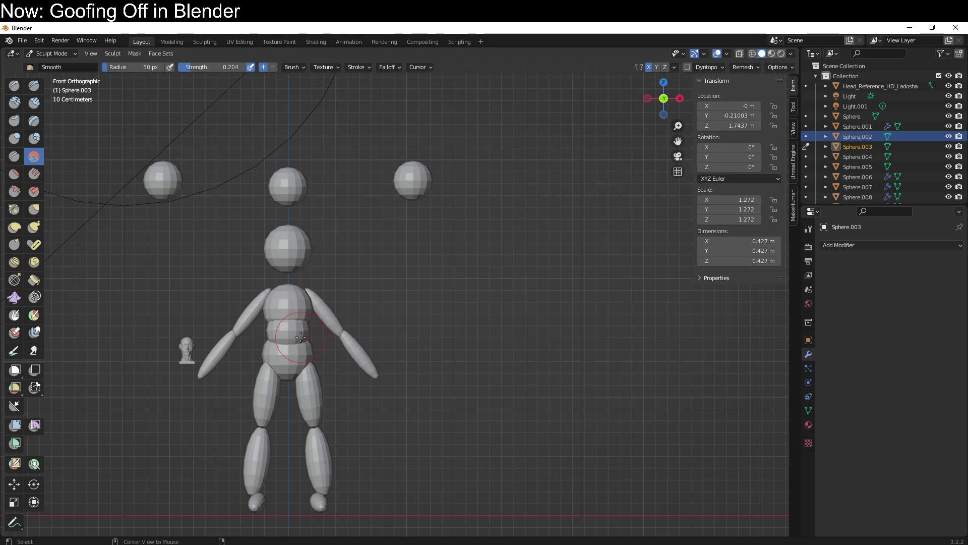
key("alt+q")
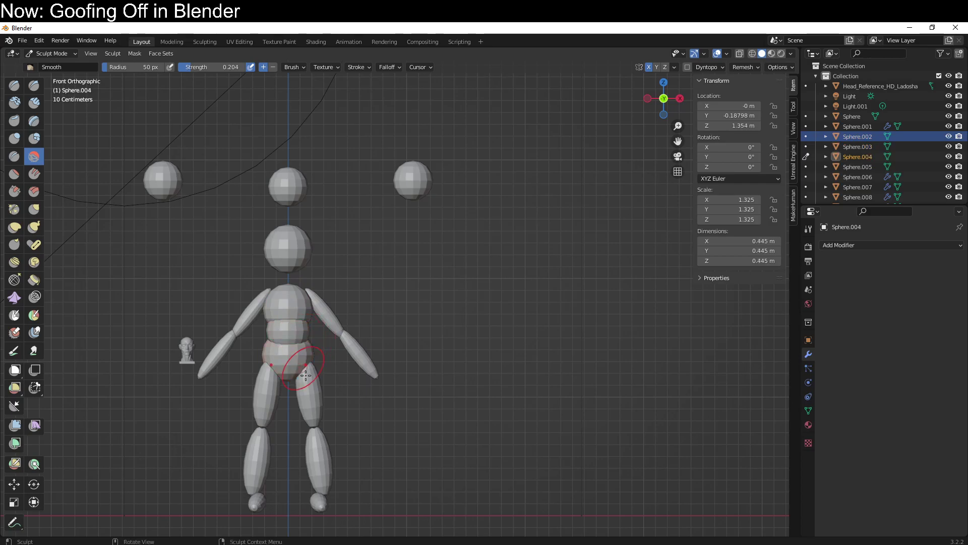
key("alt+q")
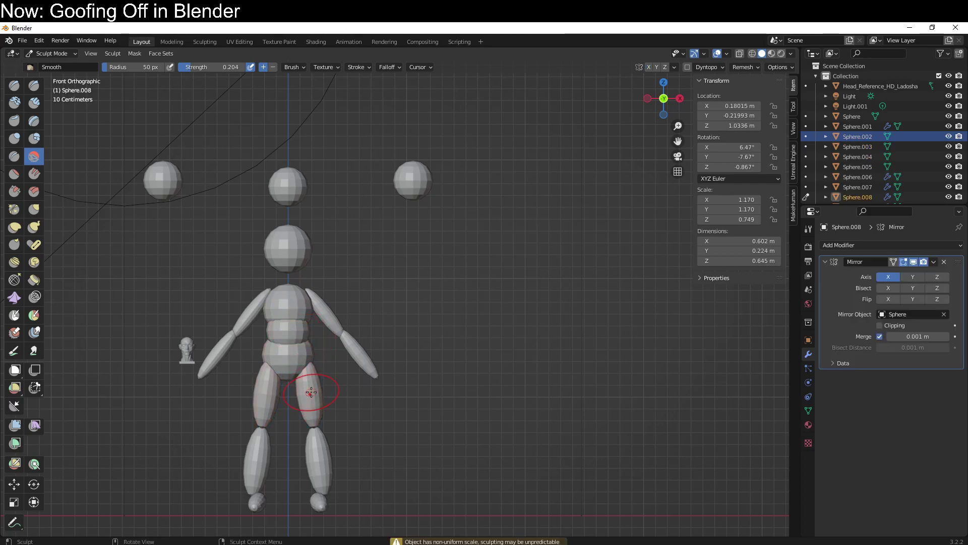
key("alt+q")
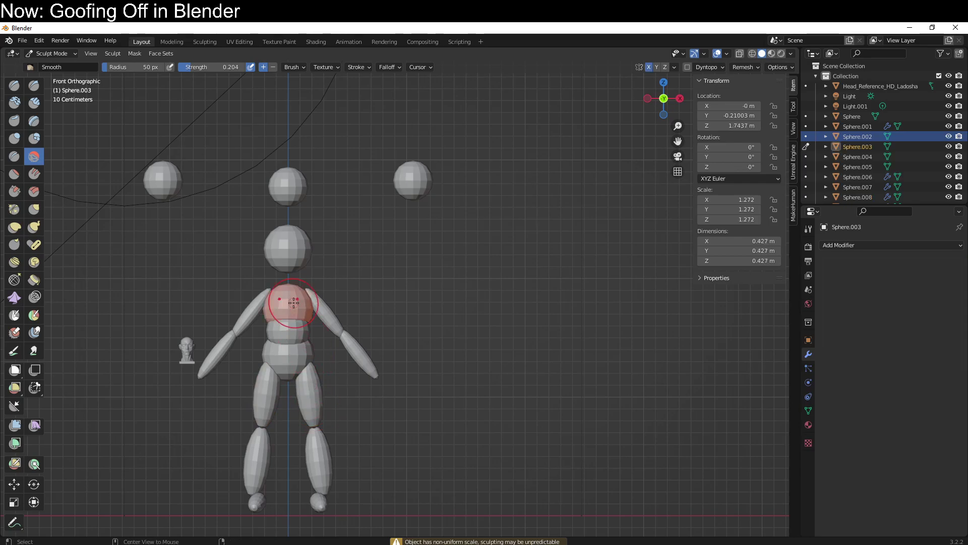
key("alt+q")
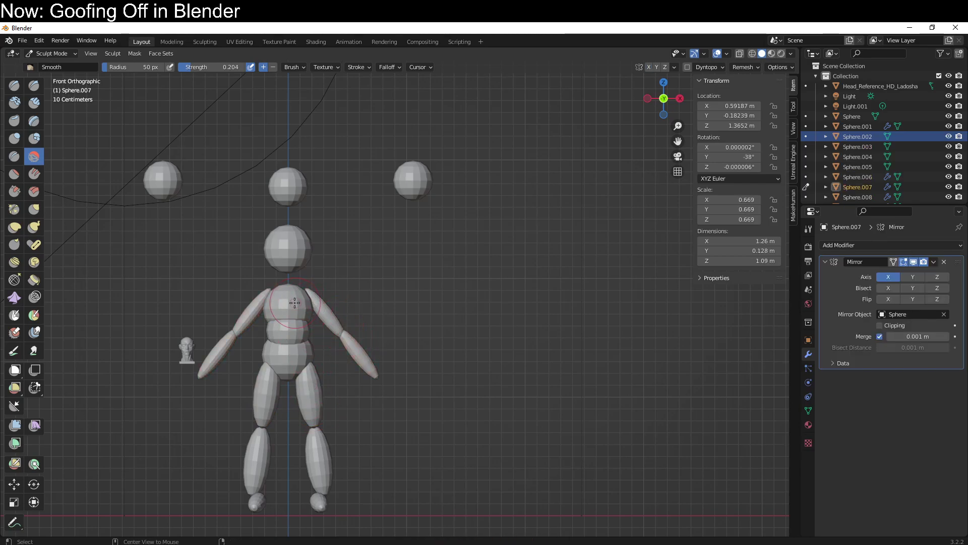
key("alt+q")
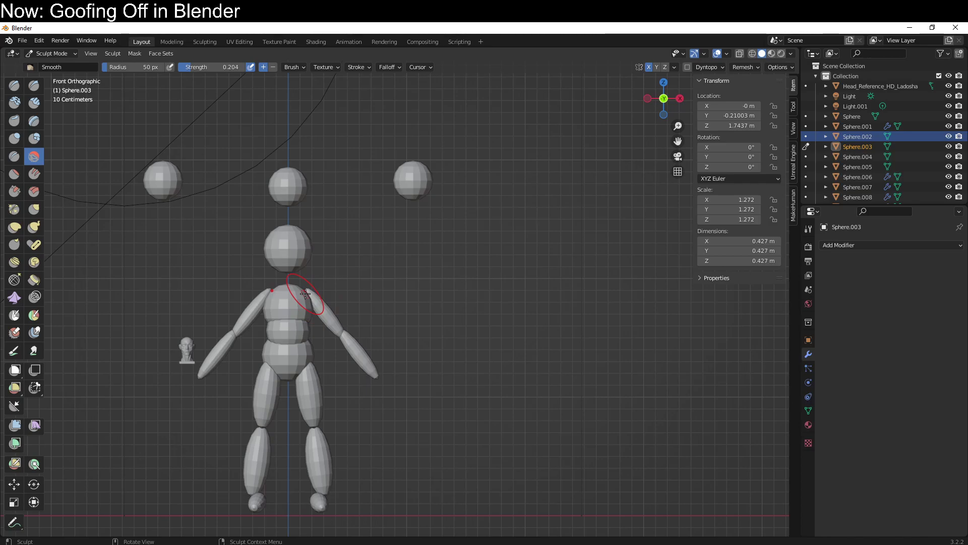
key("alt+q")
key("alt+q")
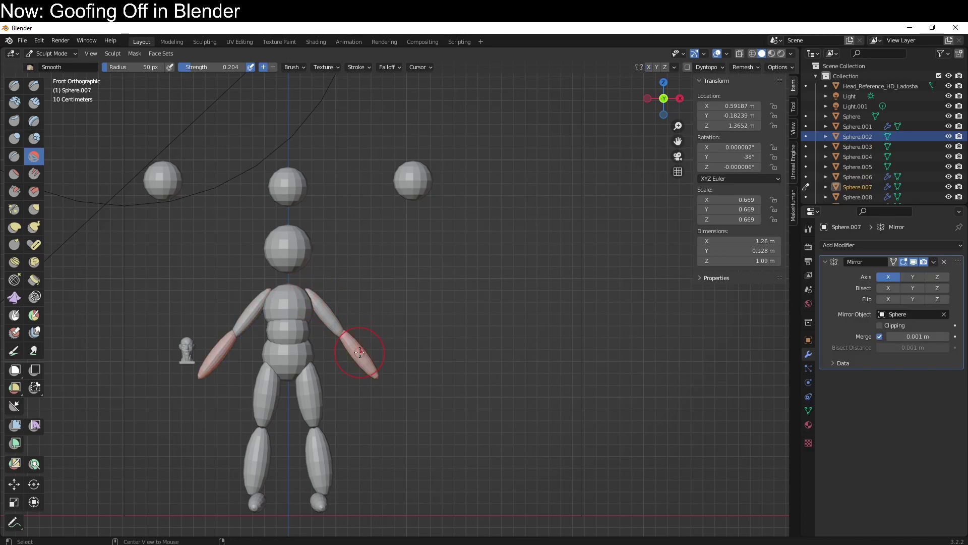
key("alt+q")
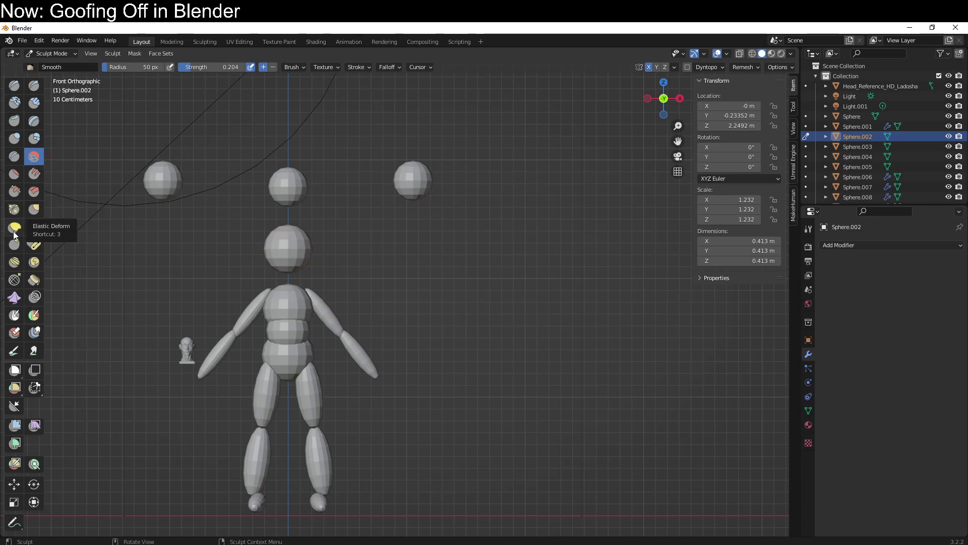
- Switch sculpting to the chest sphere and reshape it with Elastic Deform, pulling up its top corners and pushing in its back
left_click(14, 231)
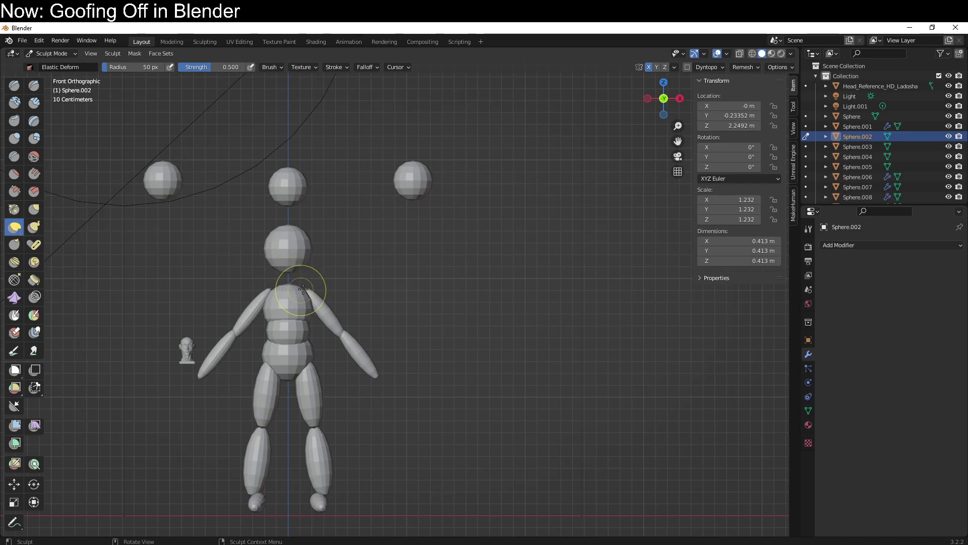
key("alt+q")
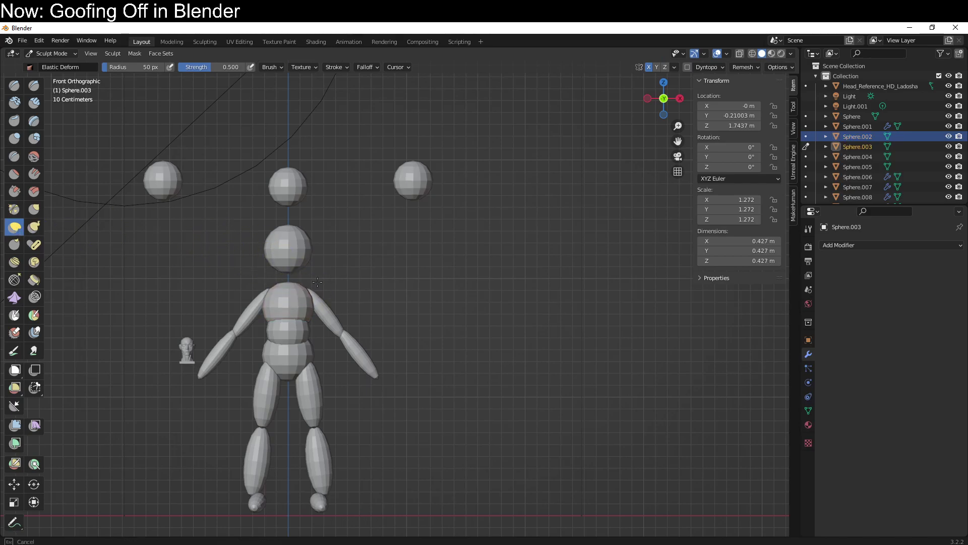
left_click_drag(348, 278, 345, 280)
left_click_drag(313, 310, 288, 316)
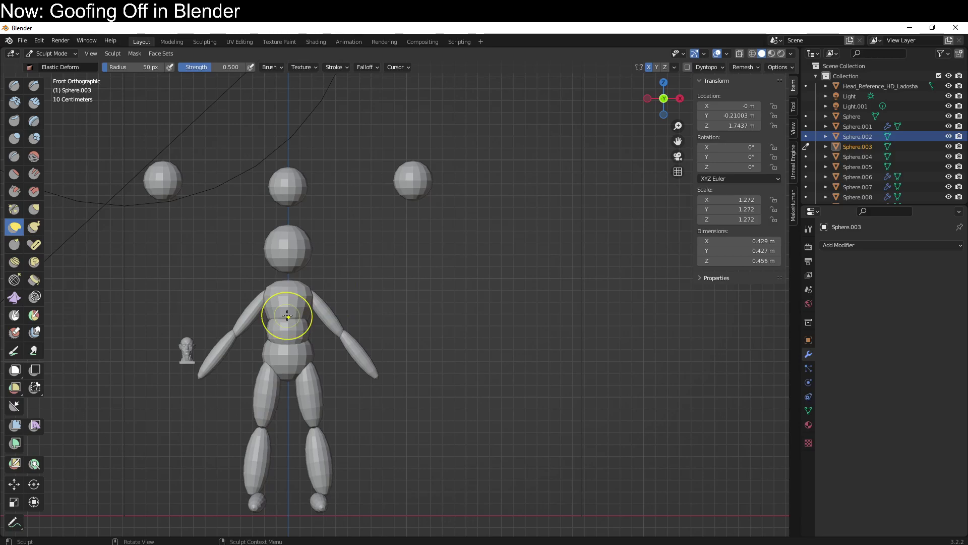
key("KP_3")
key("KP_3")
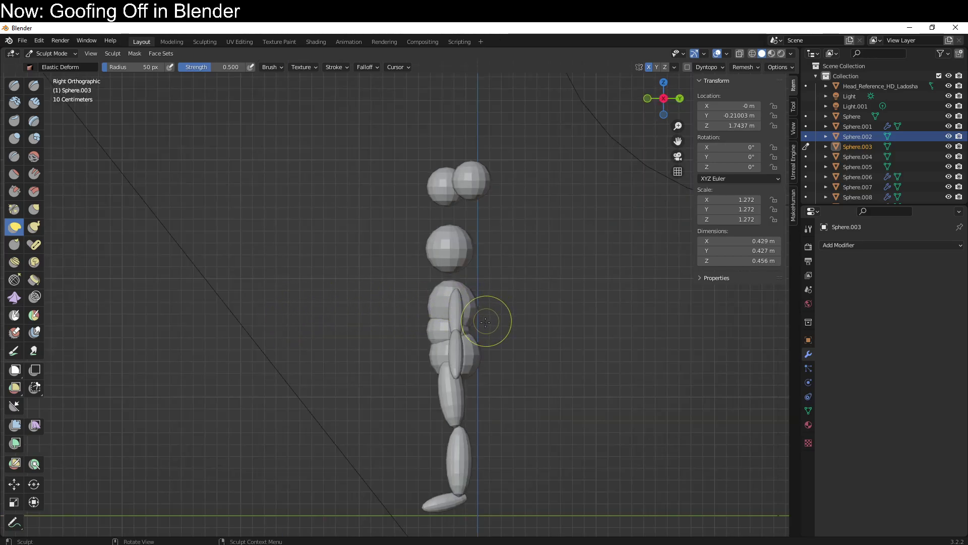
mouse_move(475, 318)
left_mouse_down()
mouse_move(441, 310)
mouse_move(467, 307)
mouse_move(446, 290)
mouse_move(448, 298)
left_mouse_up()
- Switch sculpting to the waist and hip spheres and flatten their depth from the side with Elastic Deform
key("alt+q")
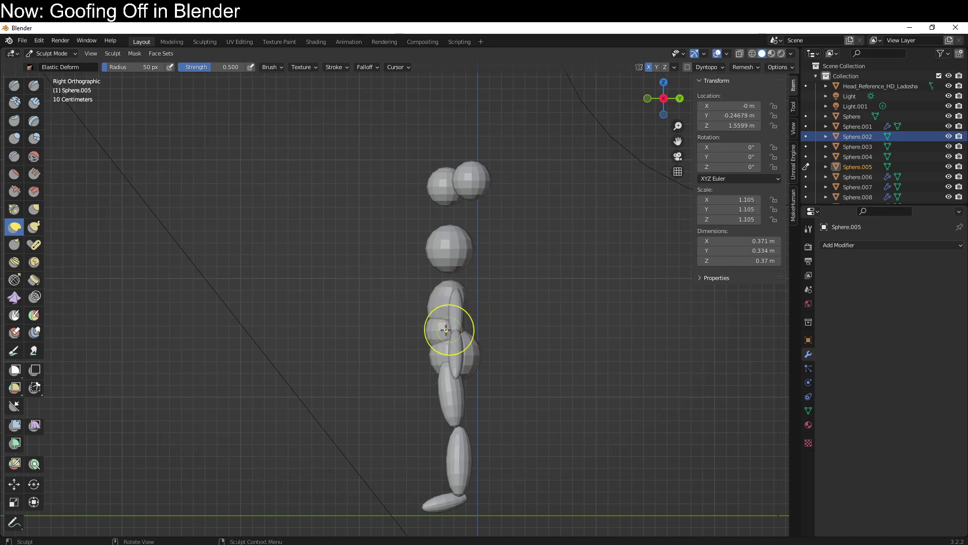
key("alt+q")
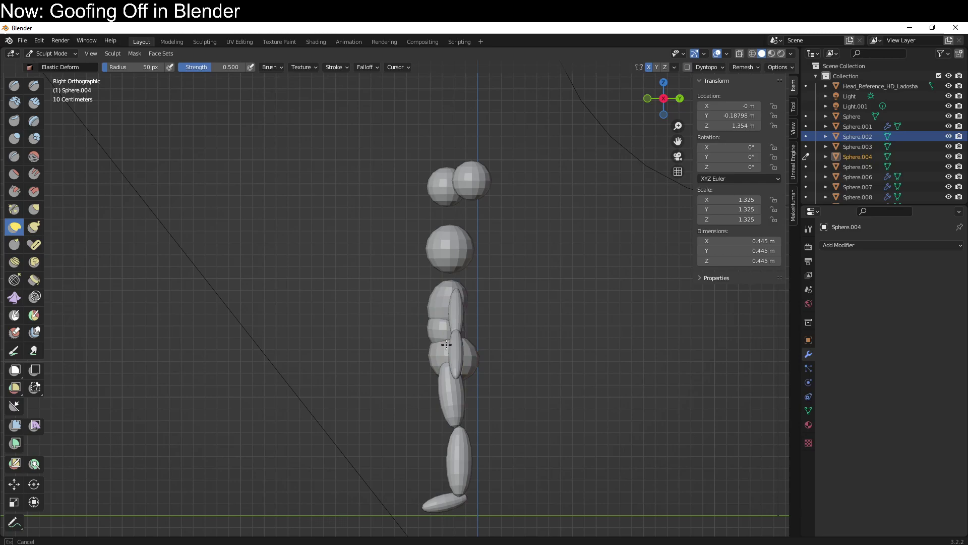
key("alt+q")
mouse_move(467, 356)
left_mouse_down()
mouse_move(438, 355)
mouse_move(474, 360)
left_mouse_up()
mouse_move(468, 357)
left_mouse_down()
mouse_move(433, 353)
mouse_move(428, 339)
left_mouse_up()
middle_click_drag(422, 335, 483, 339)
key("KP_1")
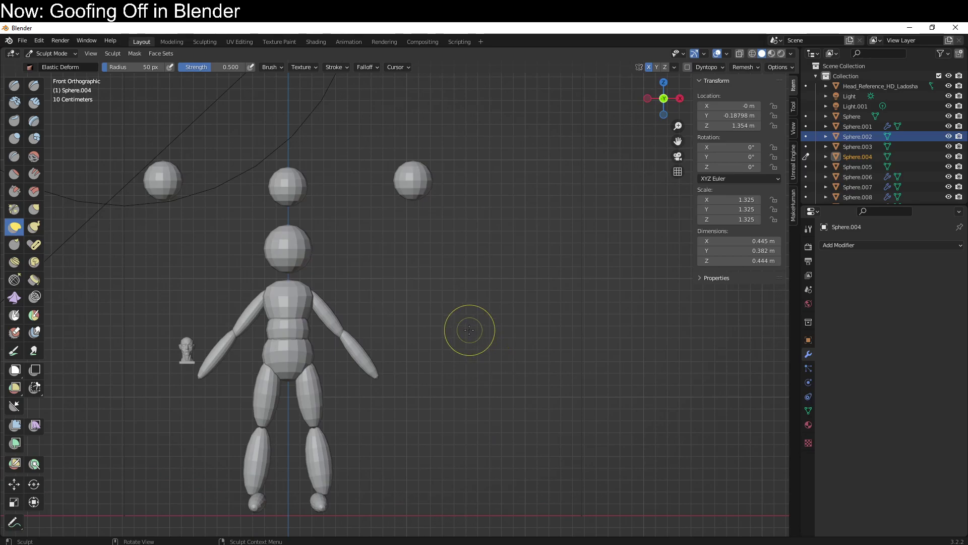
- Return to Object Mode, select the head sphere directly above the chest and put it into Sculpt Mode in front view
key("ctrl+Tab")
left_click(324, 330)
left_click(285, 184)
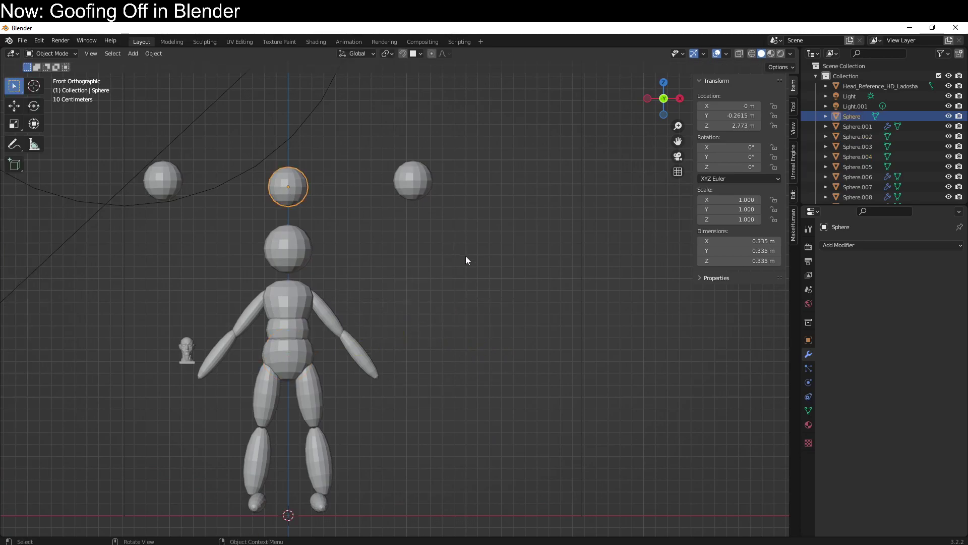
scroll(353, 258, "down", 1)
left_click(308, 257)
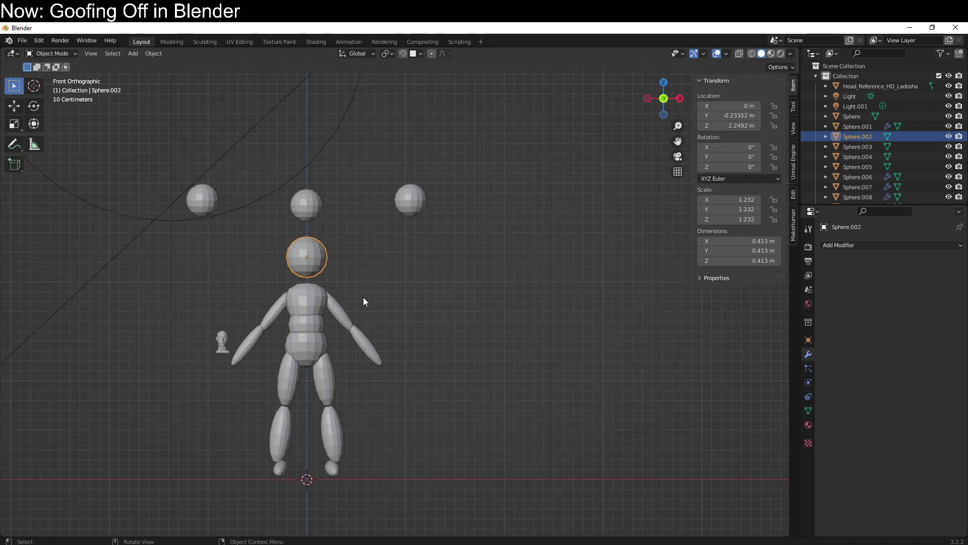
middle_click_drag(370, 289, 422, 319, "shift")
scroll(421, 320, "up", 2)
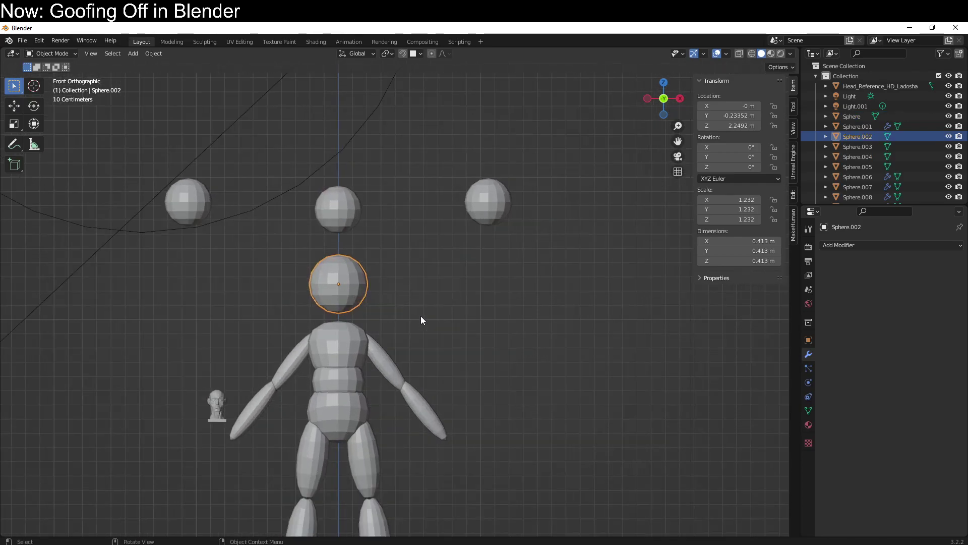
key("ctrl+Tab")
left_click(444, 391)
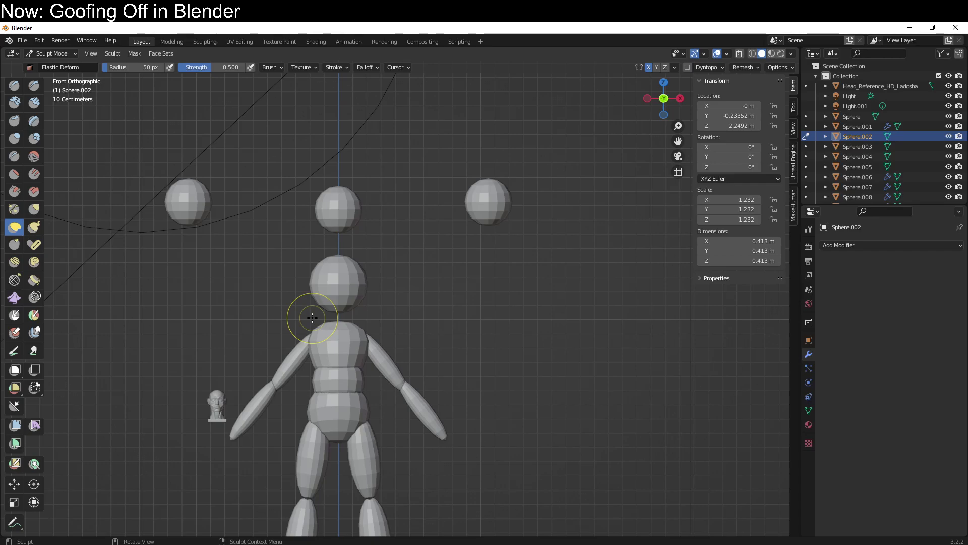
- Flatten both sides of the head sphere with Line Project to a width of about 0.28 m
left_click(14, 408)
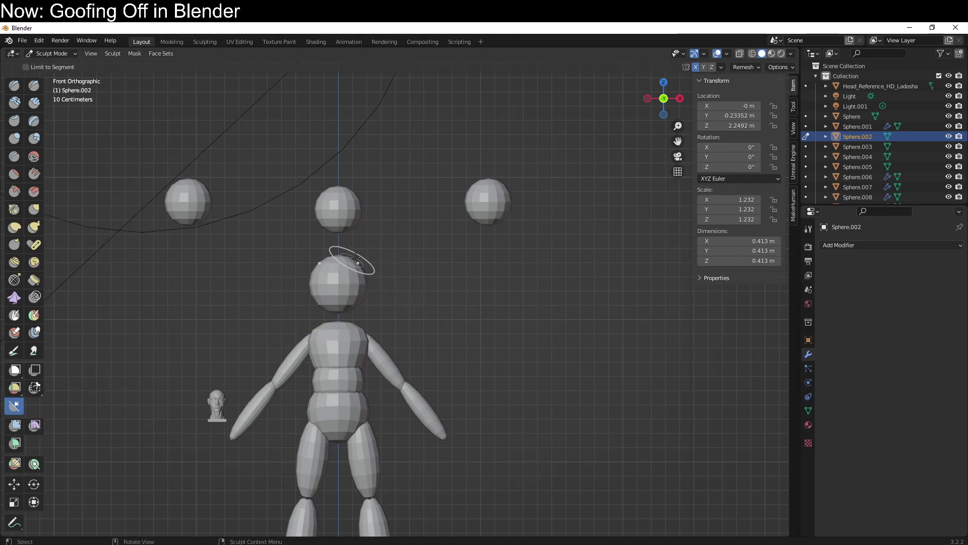
mouse_move(359, 257)
left_mouse_down()
mouse_move(362, 328)
mouse_move(368, 244)
mouse_move(350, 177)
mouse_move(363, 168)
left_mouse_up()
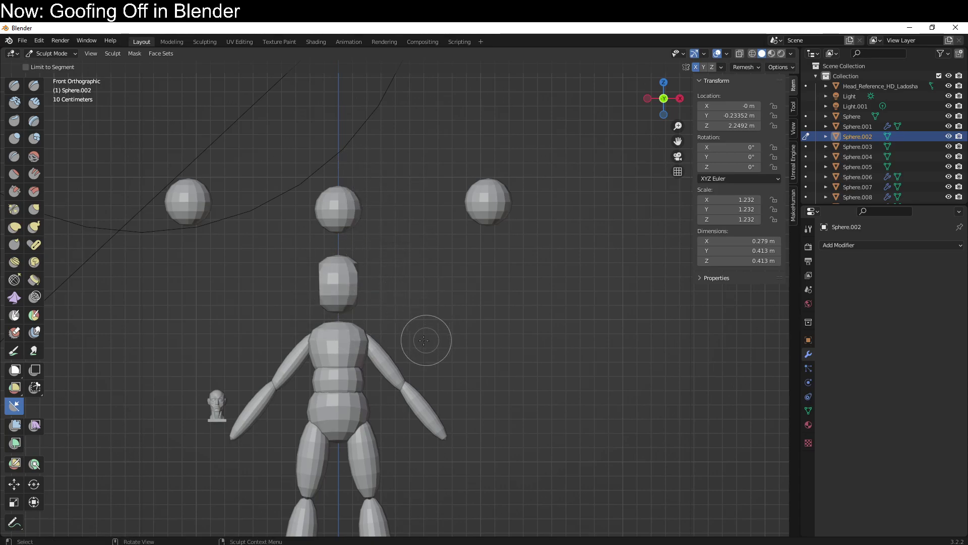
mouse_move(426, 338)
middle_mouse_down()
mouse_move(454, 335)
mouse_move(409, 337)
mouse_move(428, 334)
middle_mouse_up()
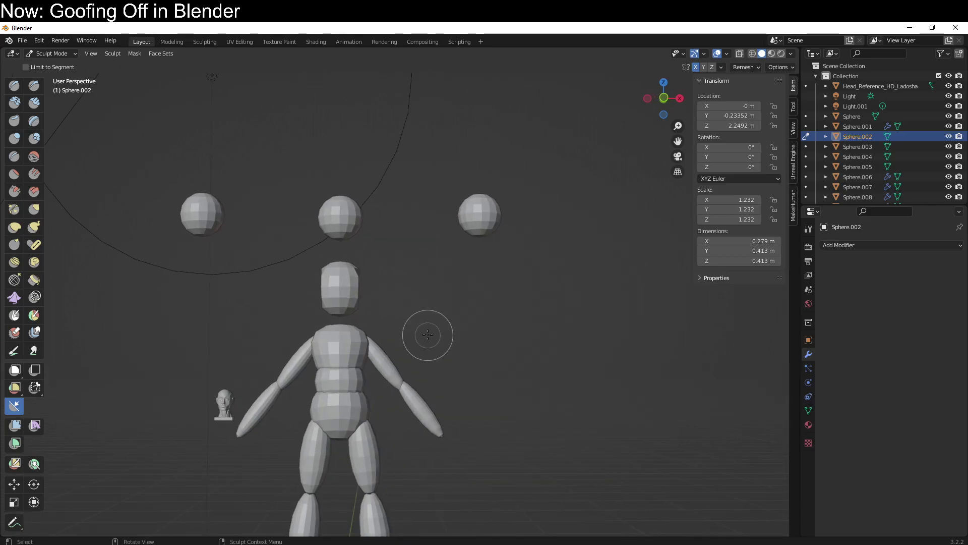
- Push in the lower back of the head from the side with Elastic Deform to taper it into a jaw
key("KP_3")
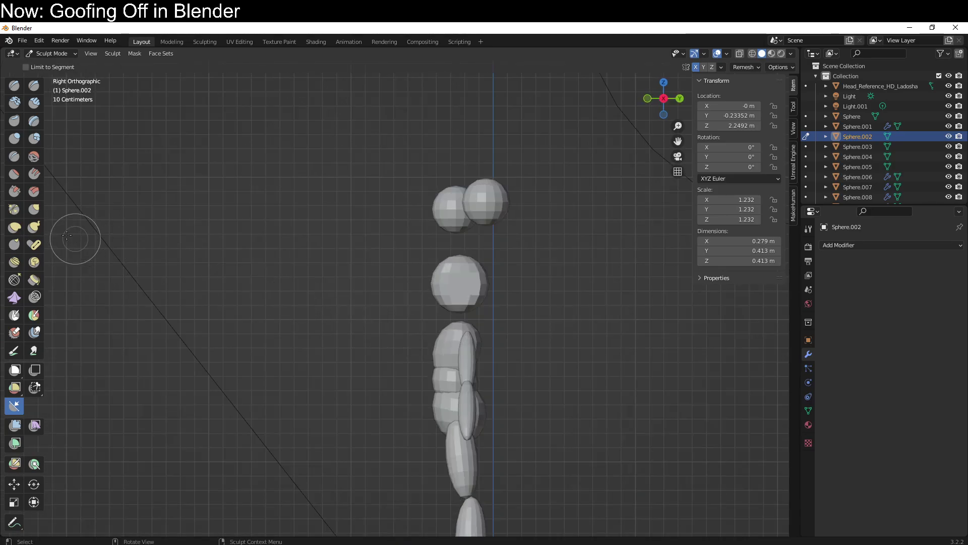
left_click(15, 227)
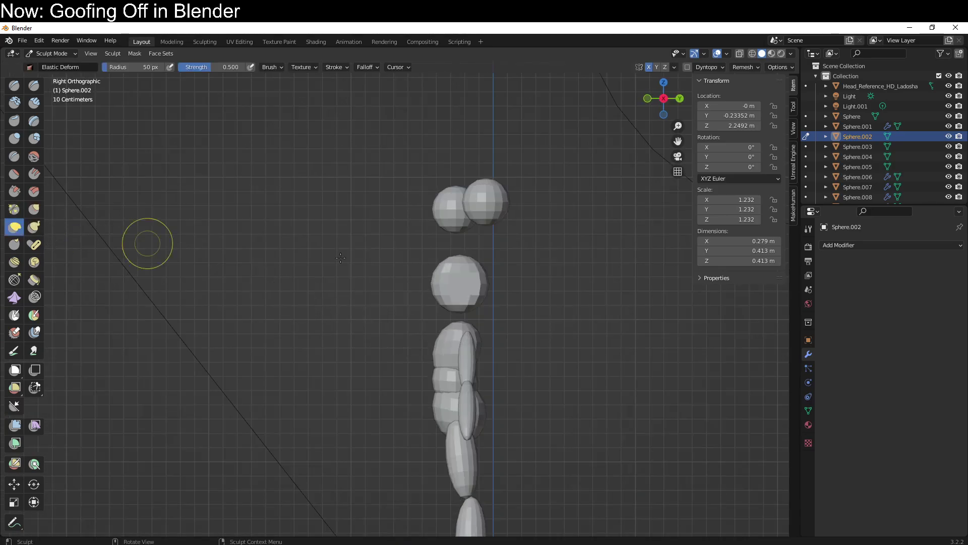
mouse_move(469, 311)
left_mouse_down()
mouse_move(423, 301)
mouse_move(444, 303)
mouse_move(437, 283)
mouse_move(456, 280)
mouse_move(438, 281)
left_mouse_up()
key("KP_1")
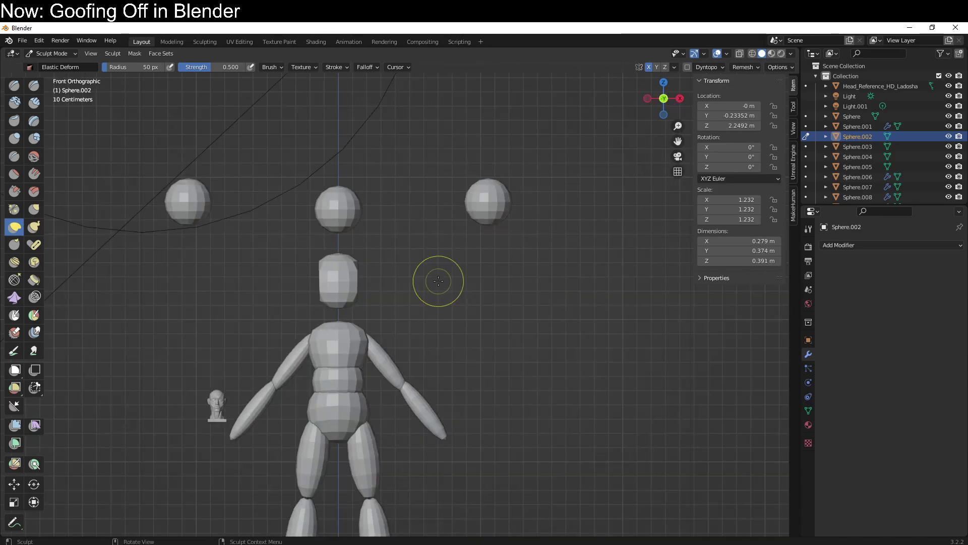
- Examine the reshaped head from several angles and compare it with the reference bust beside the figure
scroll(330, 270, "up", 5)
scroll(327, 242, "down", 4)
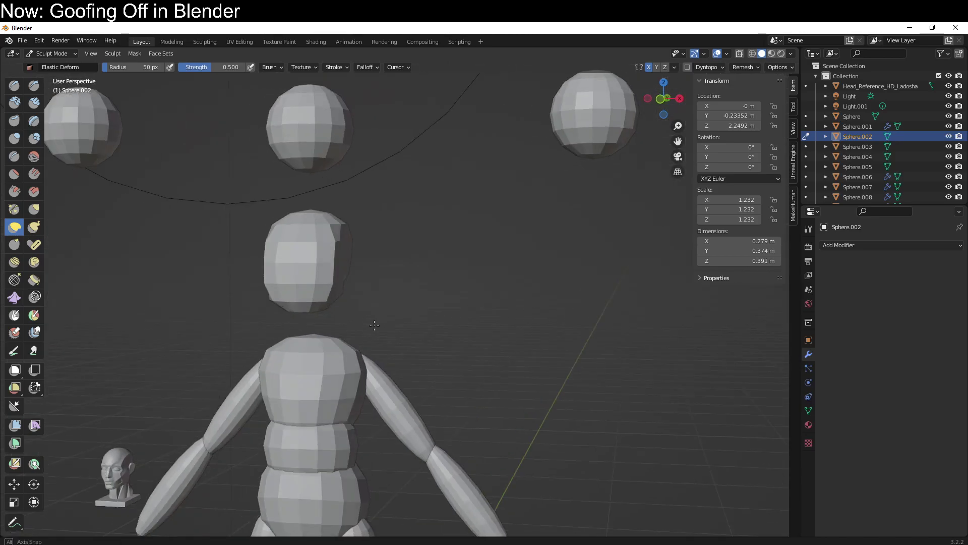
middle_click_drag(327, 241, 296, 309)
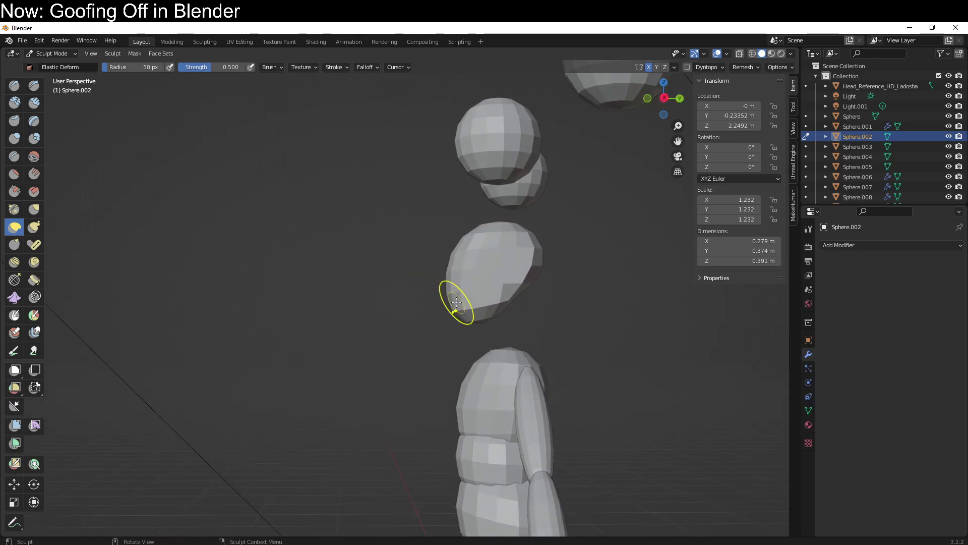
scroll(457, 301, "down", 5)
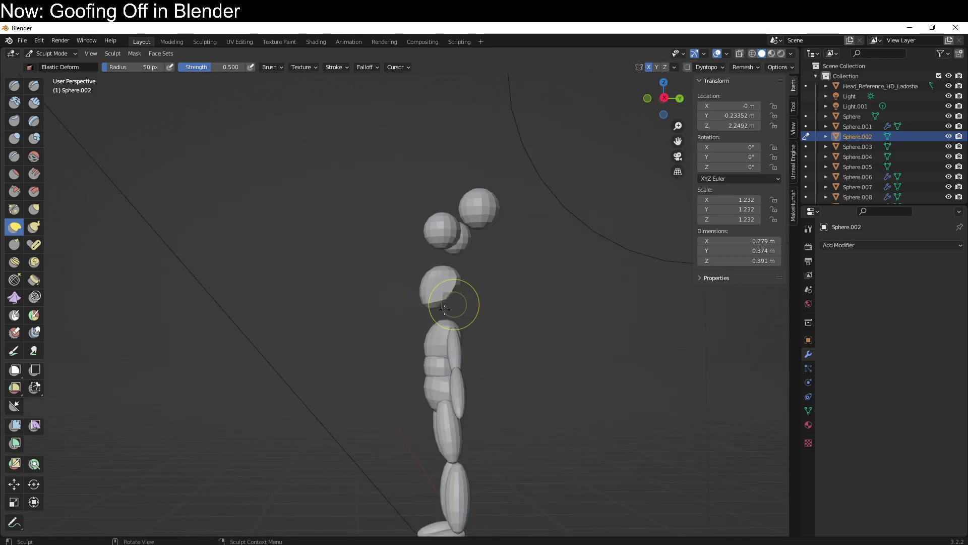
mouse_move(454, 303)
middle_mouse_down()
mouse_move(385, 353)
mouse_move(389, 342)
mouse_move(315, 333)
middle_mouse_up()
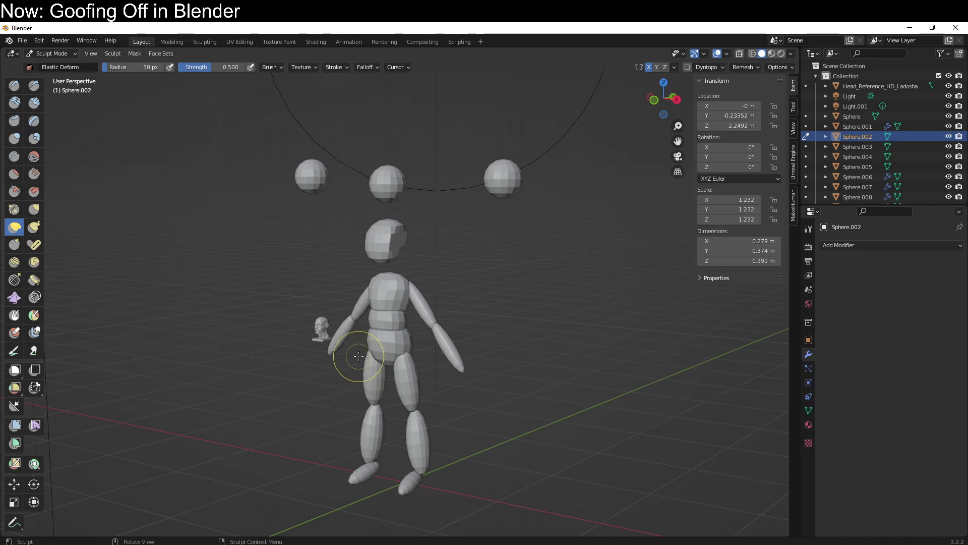
scroll(372, 413, "up", 3)
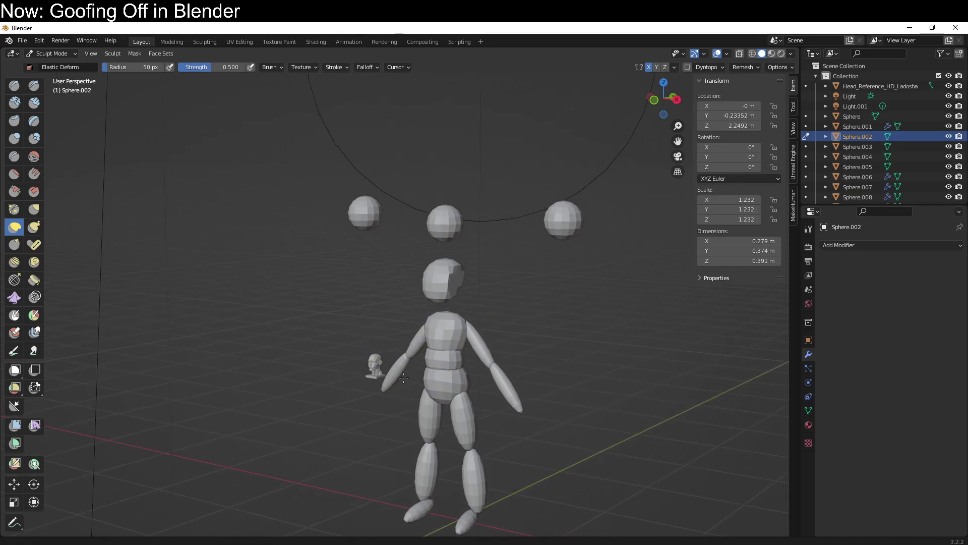
middle_click_drag(295, 448, 388, 258, "shift")
scroll(409, 331, "up", 7)
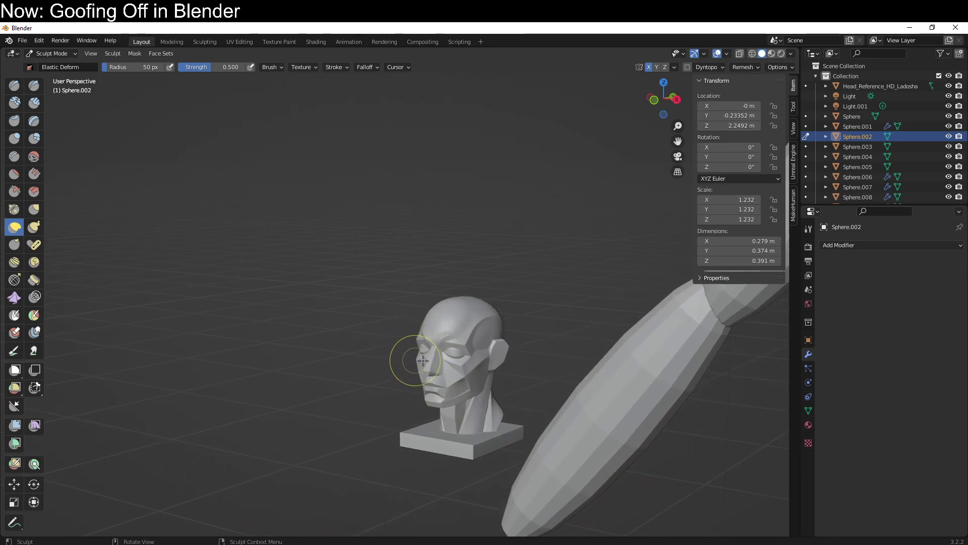
scroll(353, 358, "down", 4)
scroll(501, 281, "down", 5)
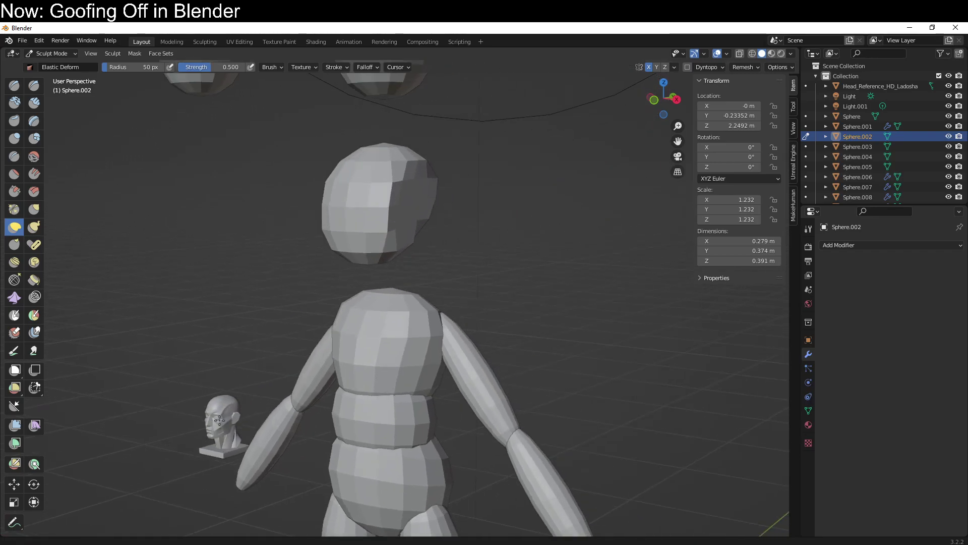
- In Object Mode, duplicate the centre sphere above the head, lower the copy about 0.38 m along Z onto the head and scale it by about 1.384
key("ctrl+Tab")
left_click(298, 250)
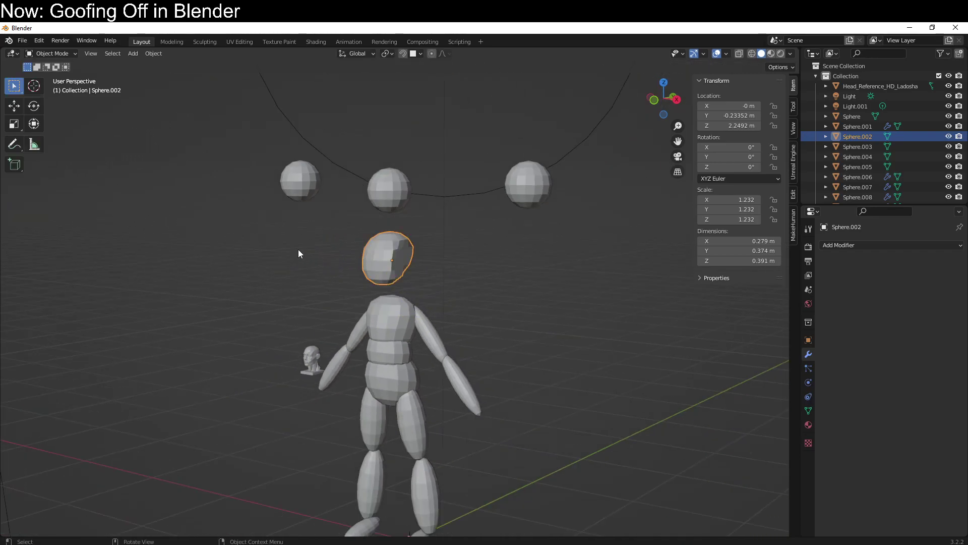
left_click(390, 189)
key("KP_1")
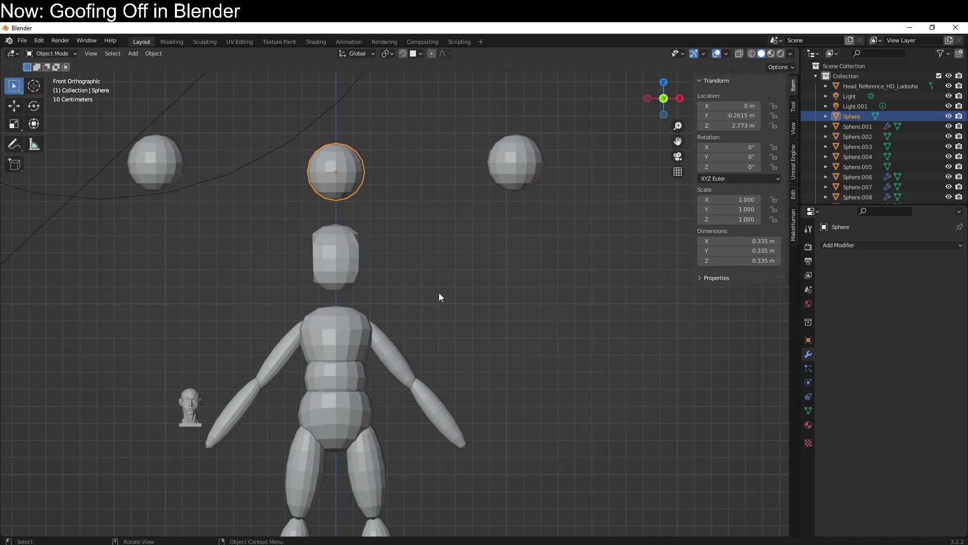
key("shift+d")
right_click(439, 250)
key("g")
key("z")
left_click(445, 319)
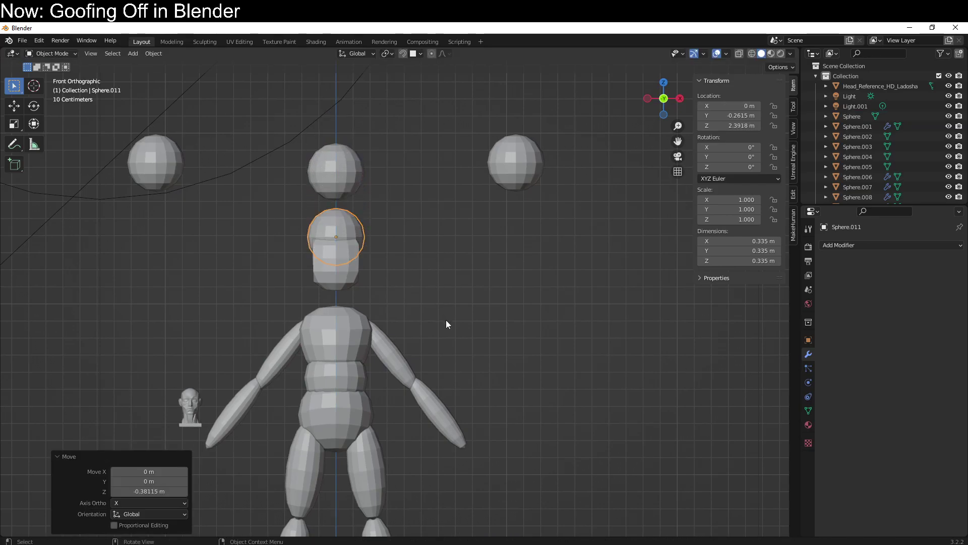
key("s")
left_click(482, 356)
- Put the new skull sphere into Sculpt Mode and flatten its underside from the side along a sloping line with Line Project
key("KP_3")
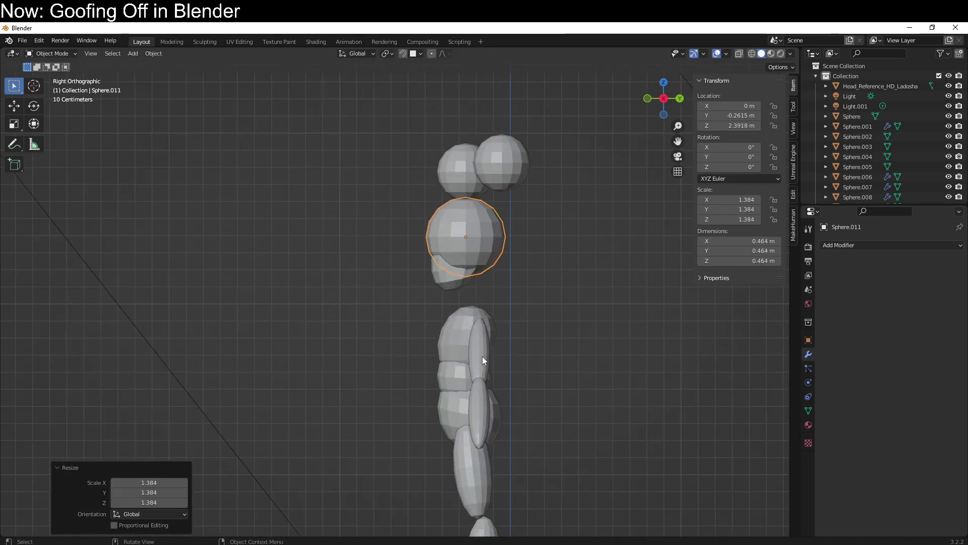
key("ctrl+Tab")
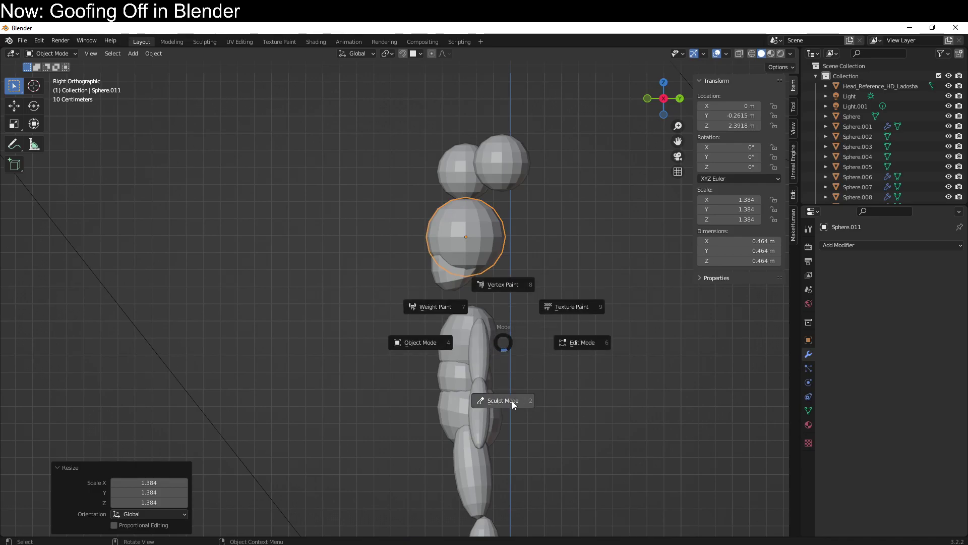
left_click(509, 400)
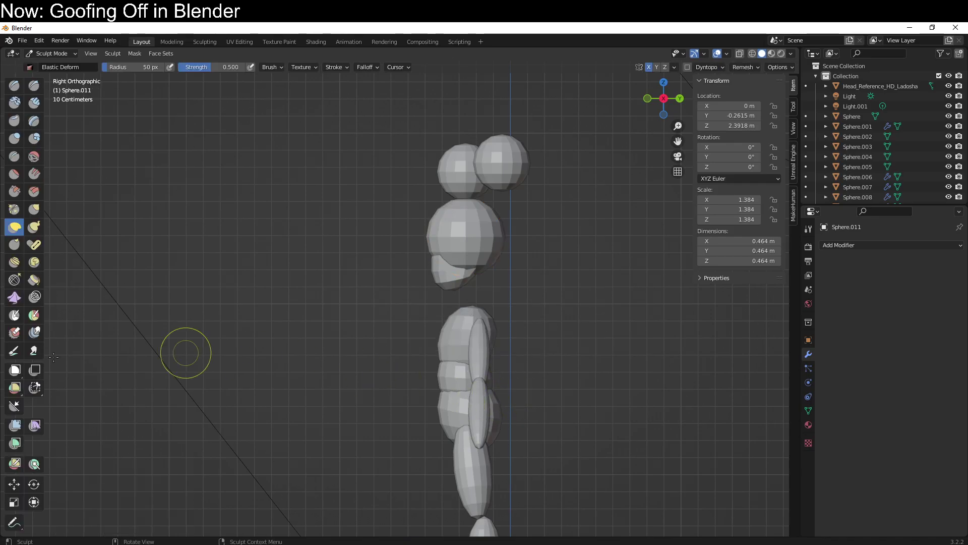
left_click(14, 405)
left_click_drag(412, 221, 609, 284)
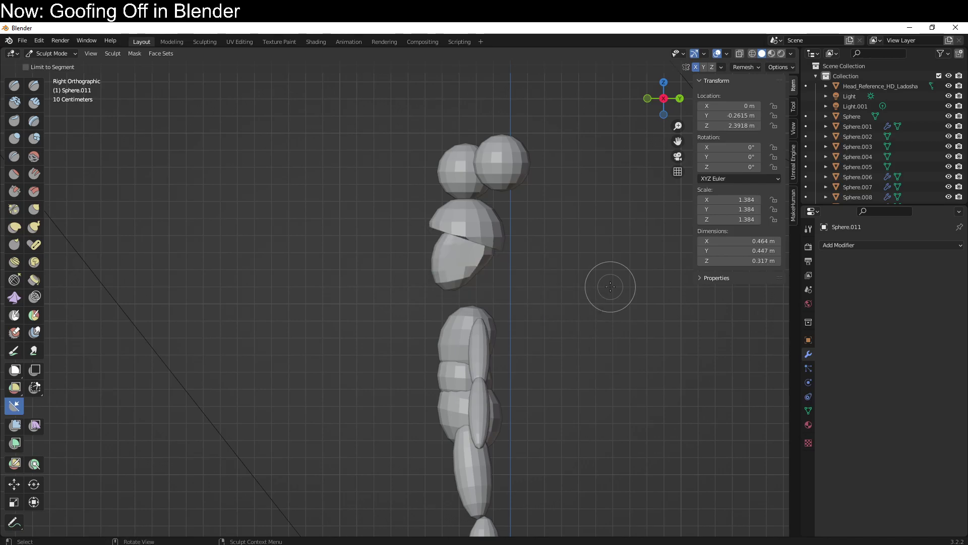
- Narrow the skull cap to about 0.38 m from the front and shape its lower rim with Elastic Deform
left_click(15, 231)
key("KP_1")
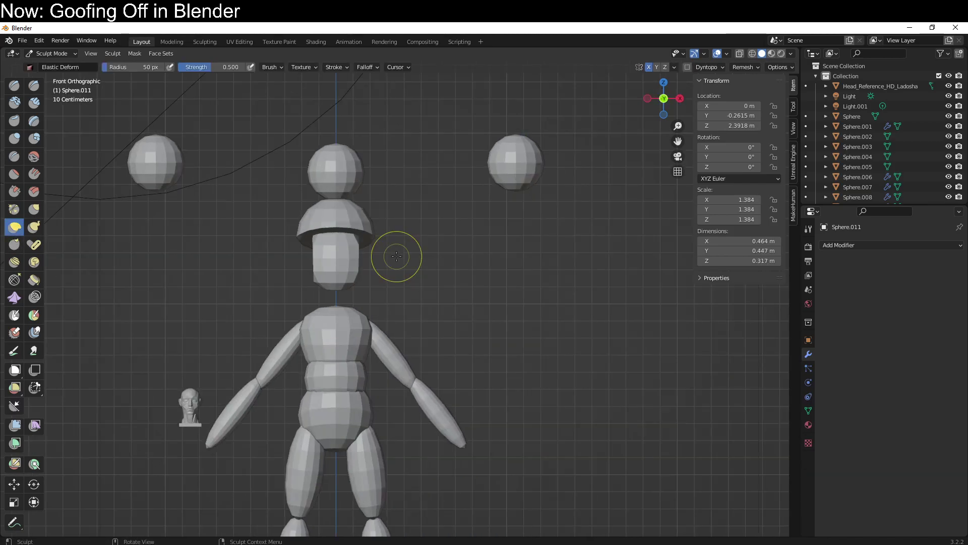
scroll(395, 255, "down", 5)
left_click_drag(388, 273, 384, 287)
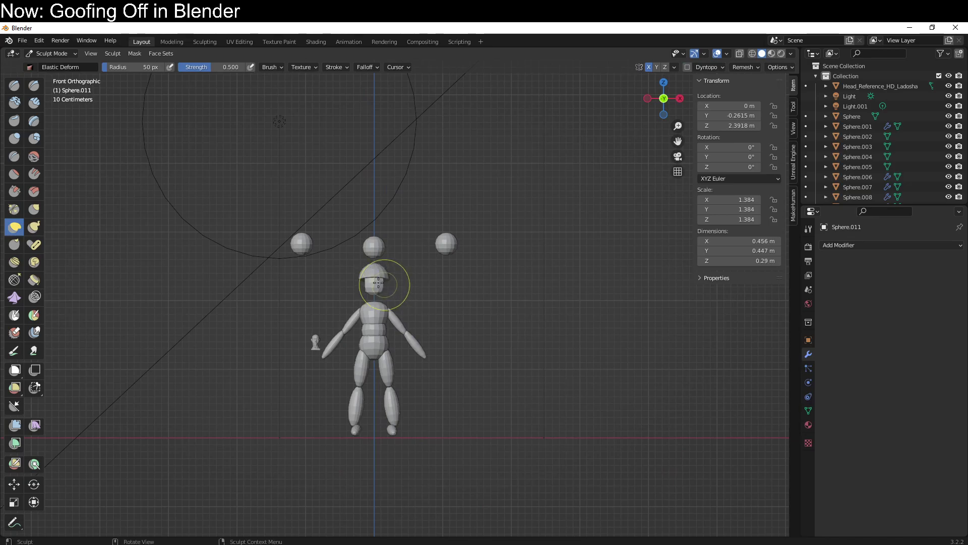
scroll(359, 273, "up", 6)
mouse_move(276, 241)
left_mouse_down()
mouse_move(317, 268)
mouse_move(321, 203)
left_mouse_up()
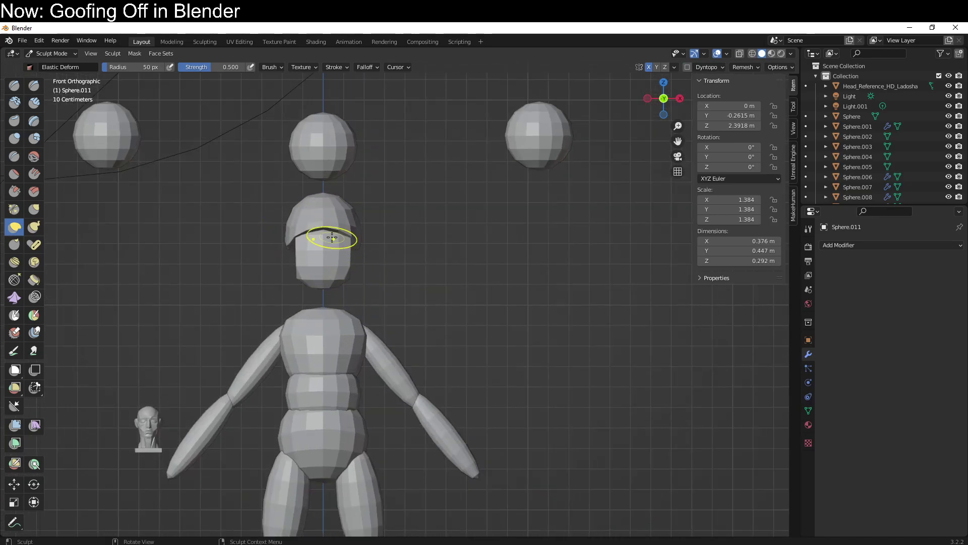
left_click_drag(355, 234, 357, 225)
- Pull the back of the skull cap down behind the jaw from the side with Elastic Deform and smooth out its contour
key("KP_3")
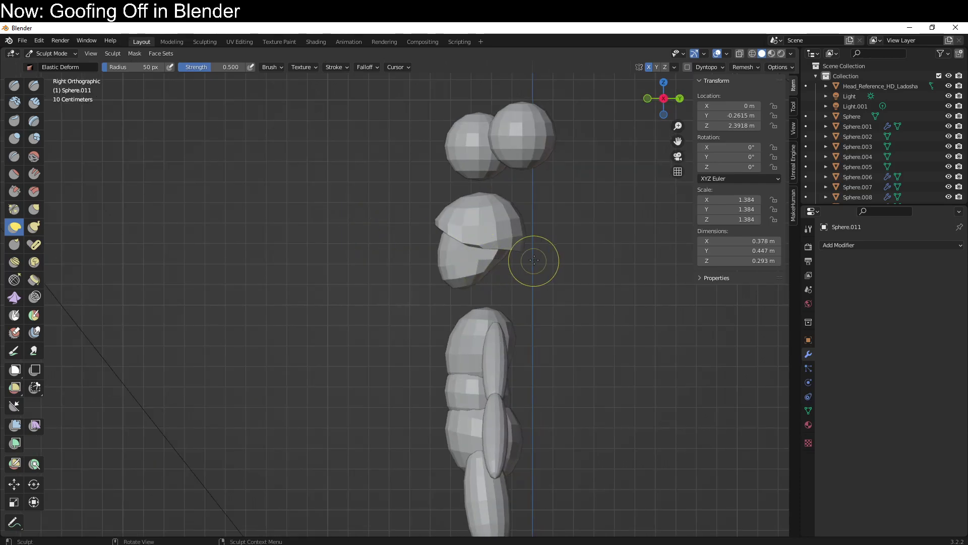
mouse_move(525, 247)
left_mouse_down()
mouse_move(512, 320)
mouse_move(502, 256)
mouse_move(506, 288)
mouse_move(474, 258)
mouse_move(525, 281)
mouse_move(504, 272)
mouse_move(513, 275)
mouse_move(503, 259)
left_mouse_up()
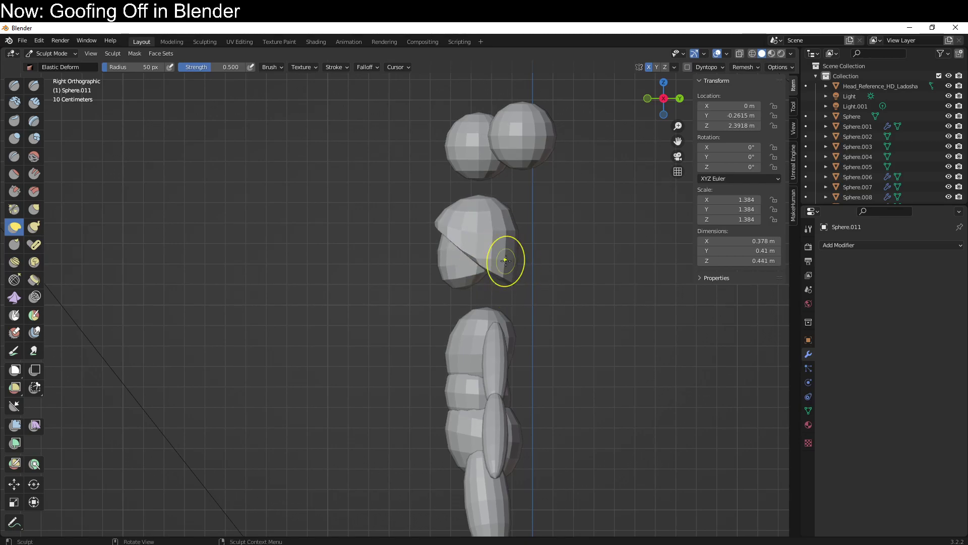
mouse_move(512, 222)
left_mouse_down()
mouse_move(505, 203)
mouse_move(507, 241)
left_mouse_up()
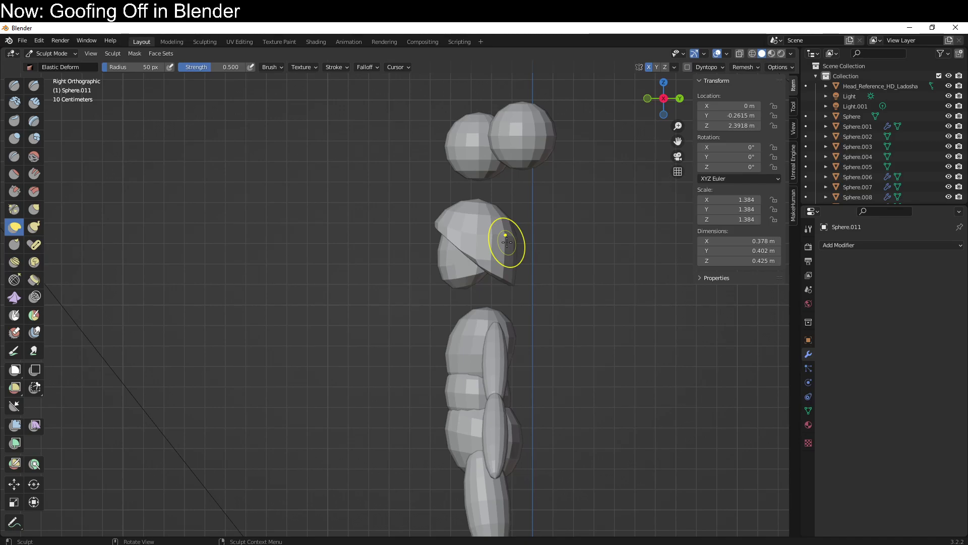
- Switch sculpting to the mirrored upper arms, swell their shoulder ends with Inflate/Deflate, and return to the Elastic Deform brush
key("KP_1")
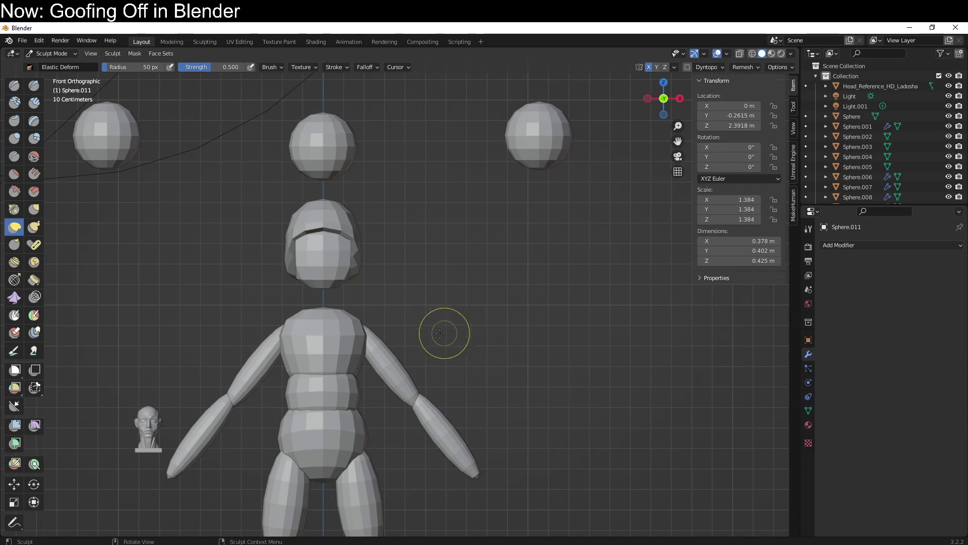
key("alt+q")
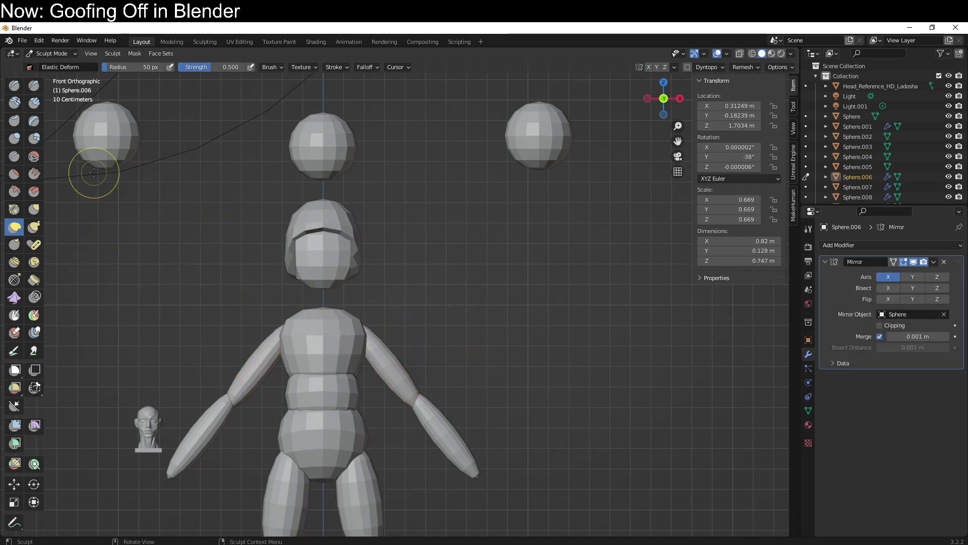
left_click(15, 138)
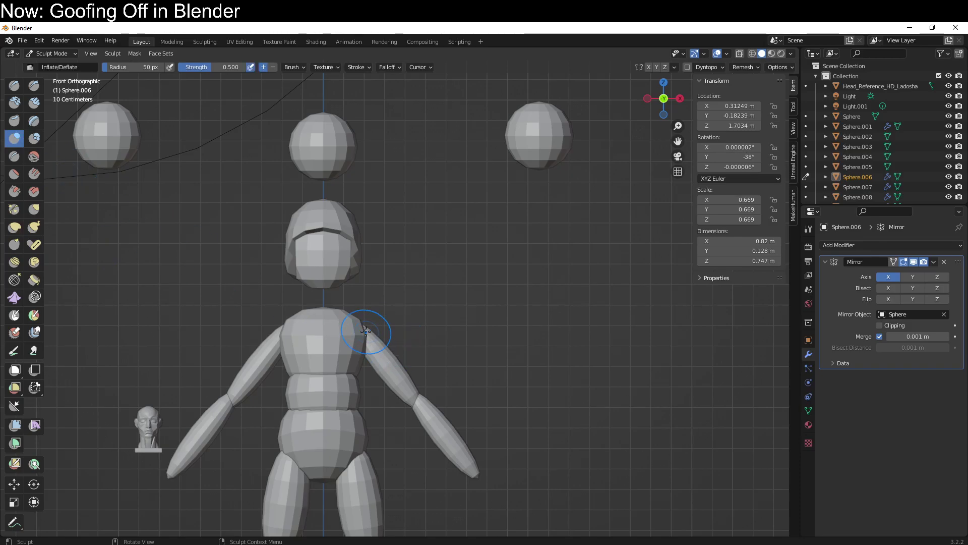
mouse_move(366, 332)
left_mouse_down()
mouse_move(348, 312)
mouse_move(374, 334)
mouse_move(352, 316)
left_mouse_up()
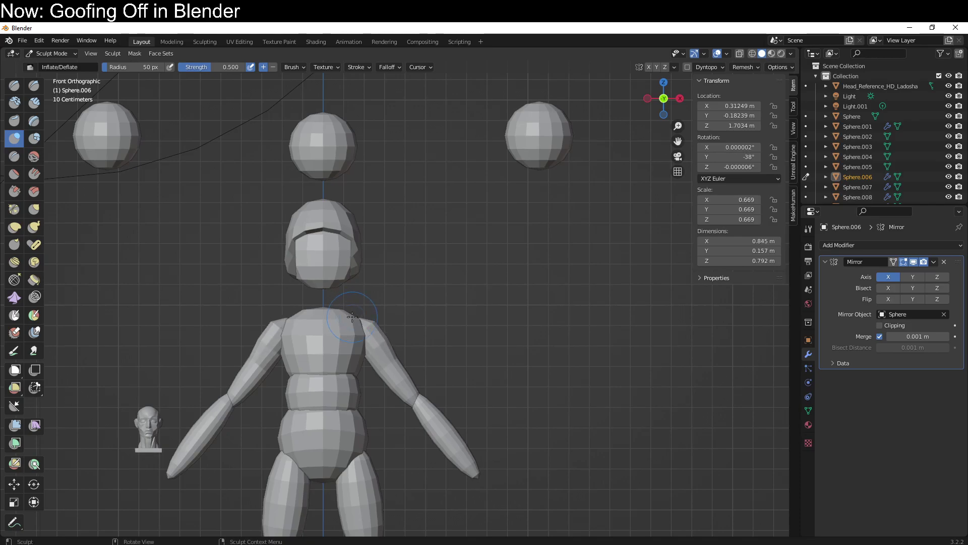
left_click(14, 226)
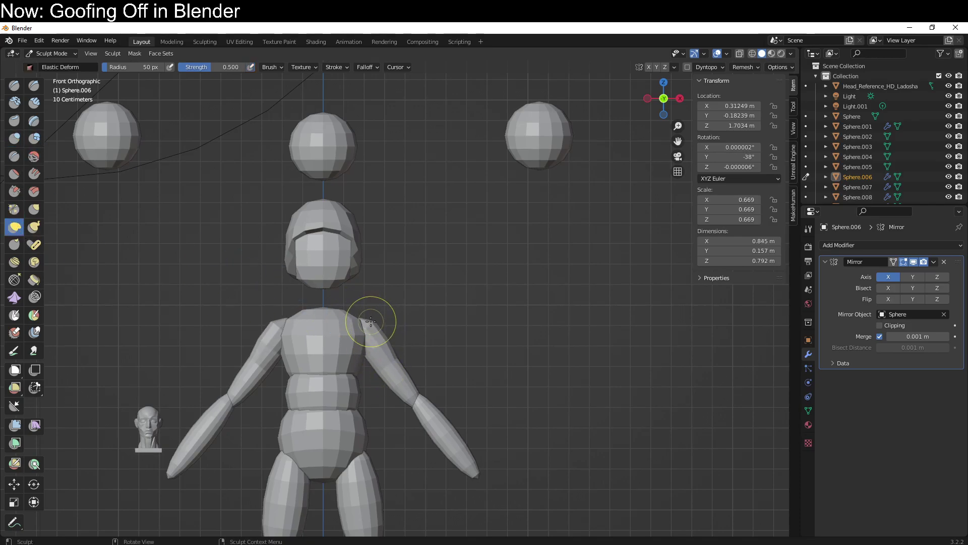
- Draw the shoulder ends of the mirrored upper arms in toward the chest from the front and side with Elastic Deform
left_click_drag(371, 320, 298, 280)
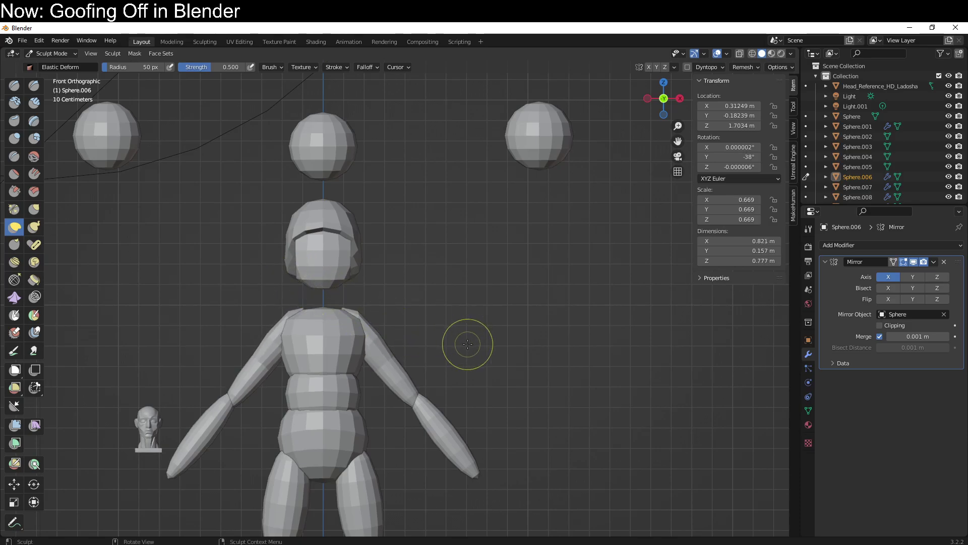
key("KP_3")
middle_click_drag(478, 323, 439, 309)
left_click_drag(439, 309, 430, 308)
middle_click_drag(430, 308, 387, 301)
left_click_drag(498, 327, 519, 324)
middle_click_drag(412, 319, 492, 307)
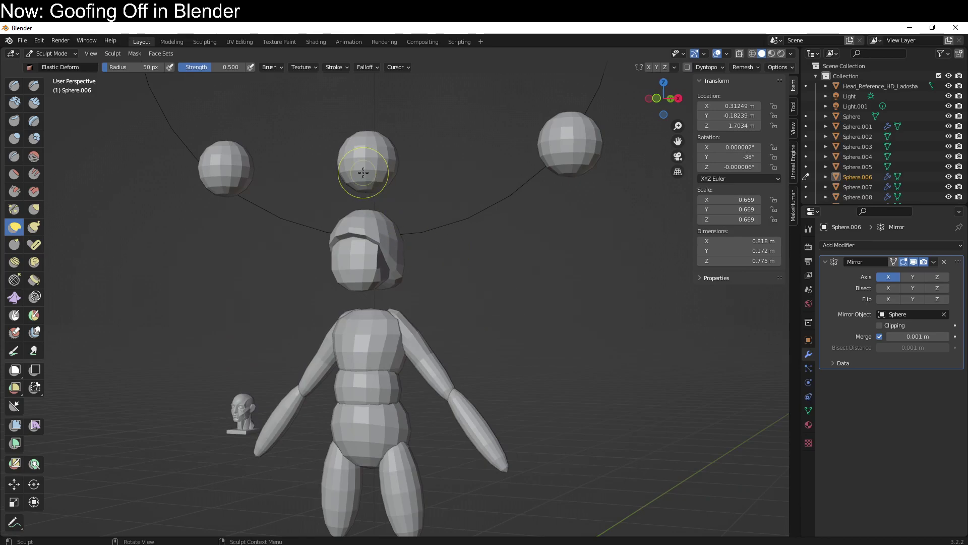
key("KP_1")
- Return to Object Mode, duplicate the centre spare sphere and lower the copy along Z to the neck, at about 2.00 m height
key("ctrl+Tab")
left_click(326, 161)
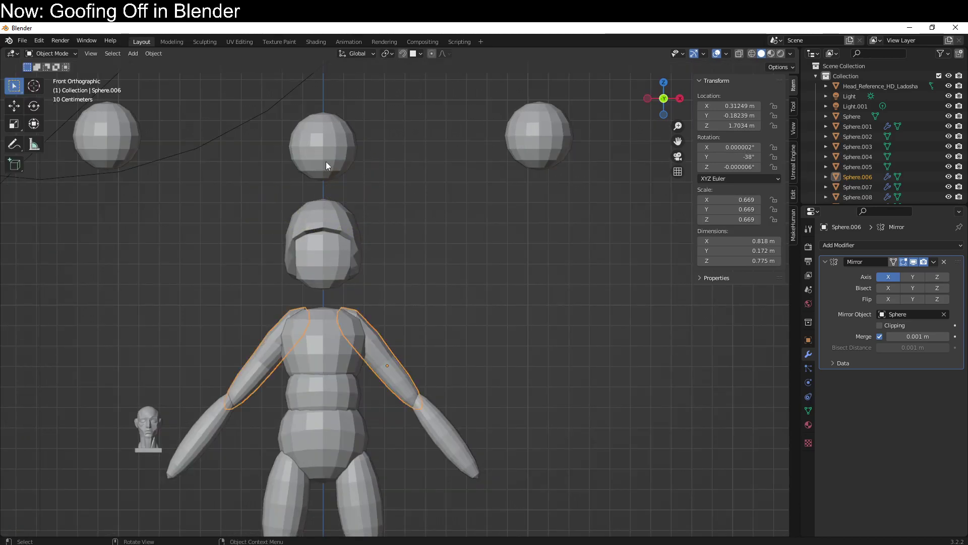
left_click(326, 161)
key("shift+d")
key("Escape")
key("g")
key("z")
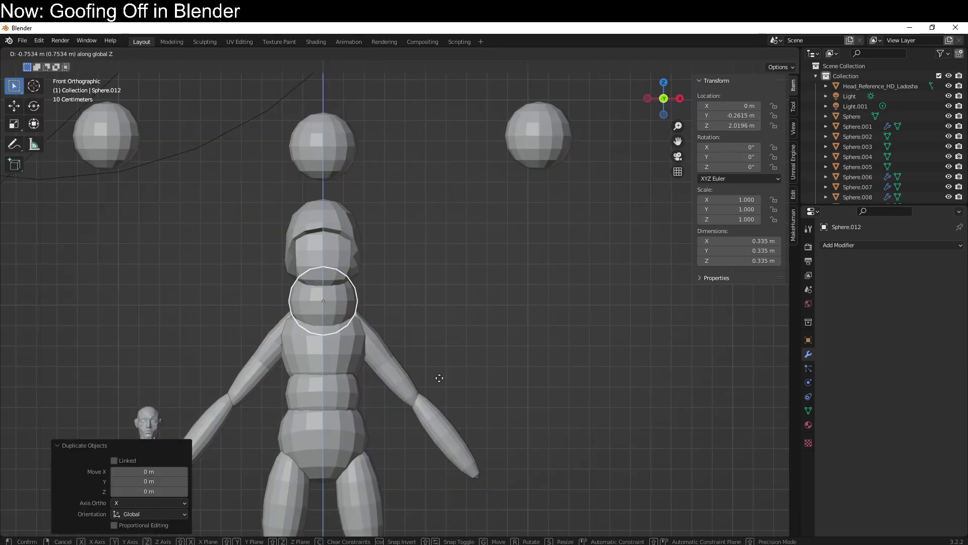
left_click(434, 373)
- Scale the neck sphere into a narrow upright ellipsoid about 0.125 m wide and 0.3 m tall
type("sz0.5")
key("Return")
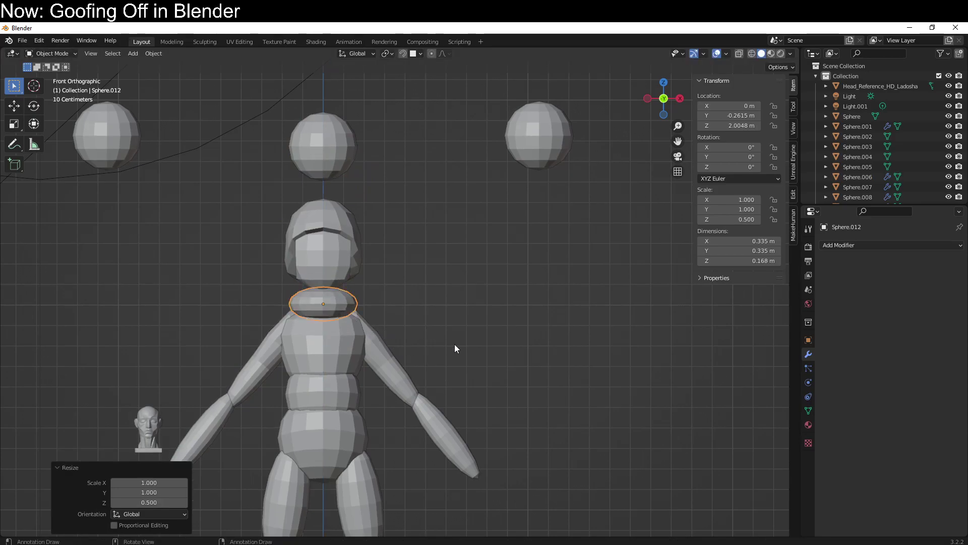
key("s")
key("z")
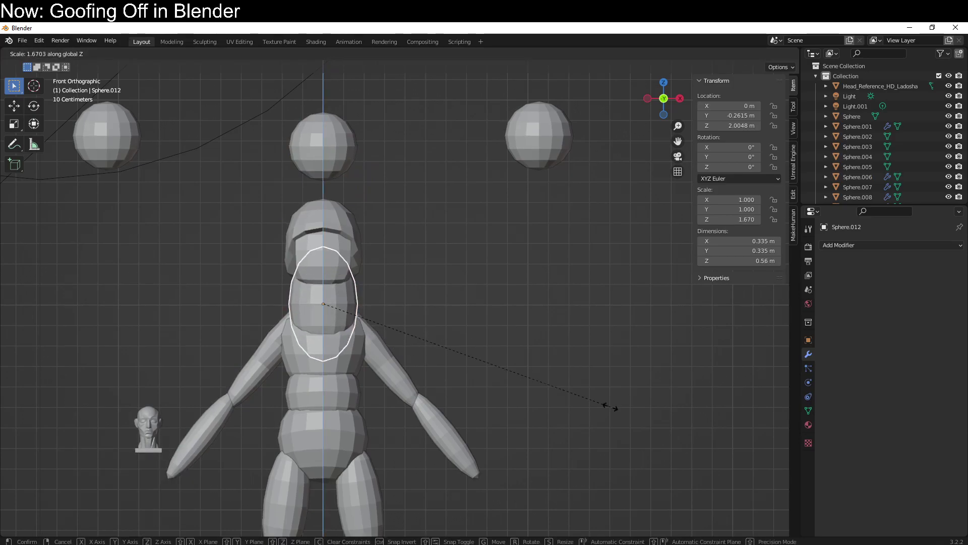
left_click(722, 483)
key("s")
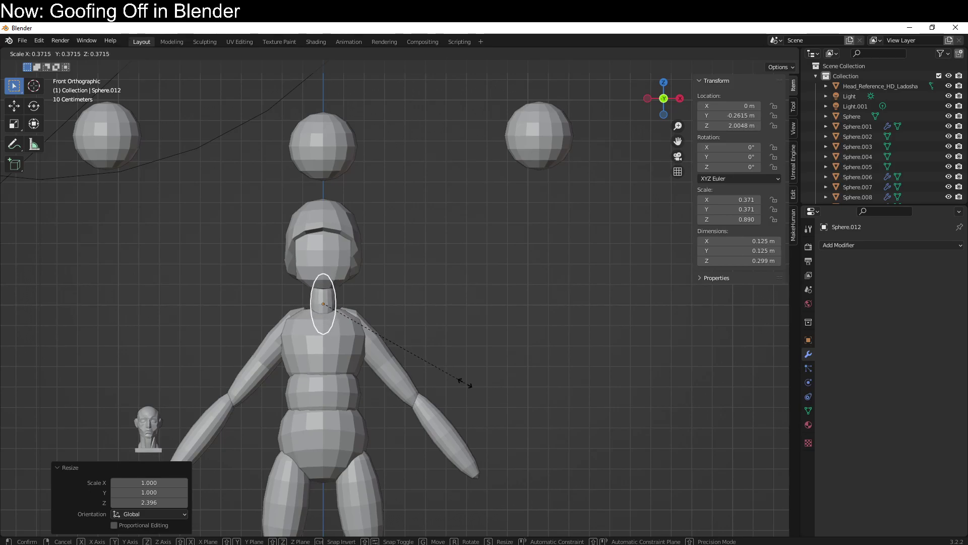
left_click(465, 383)
- Tilt the neck about 11.8° around X in the side view and move it up between the head and chest
key("KP_3")
key("r")
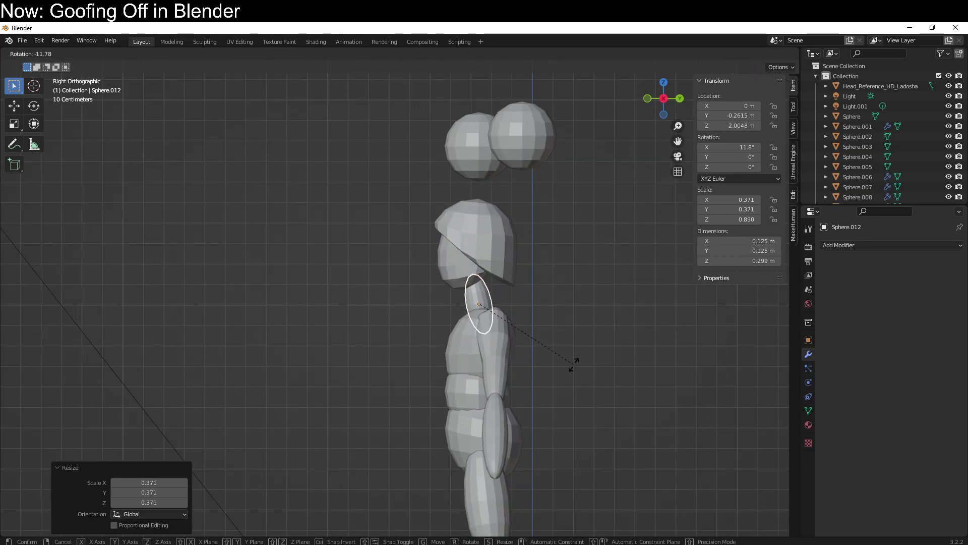
left_click(574, 365)
key("g")
left_click(577, 350)
middle_click_drag(402, 341, 475, 337)
middle_click_drag(371, 301, 356, 312)
- Put the chest sphere into Sculpt Mode and pull its top up around the base of the neck with Elastic Deform
key("KP_1")
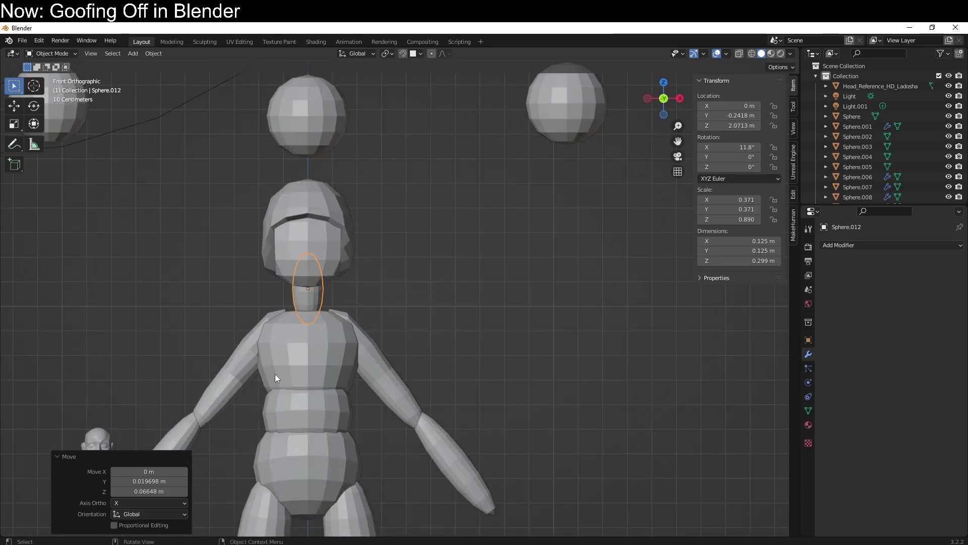
left_click(283, 349)
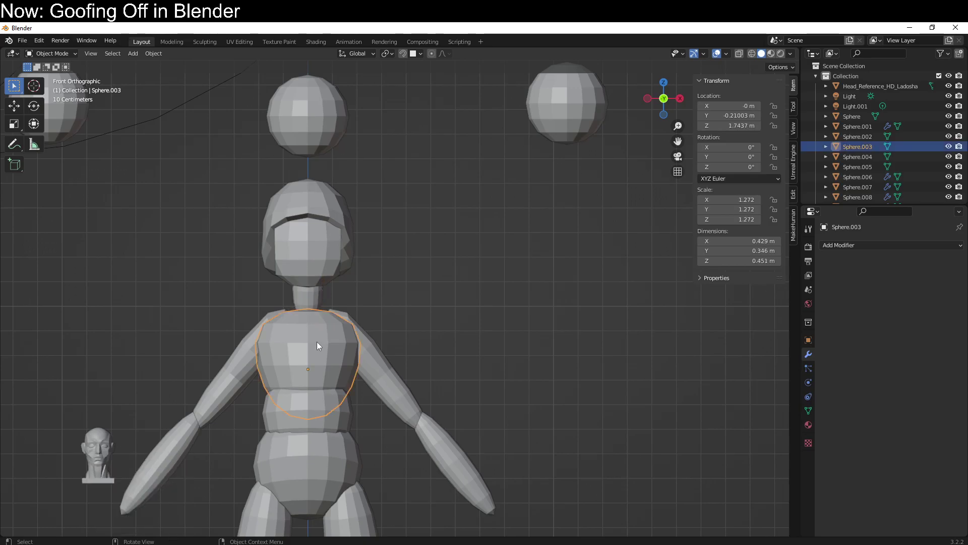
key("ctrl+Tab")
left_click(298, 419)
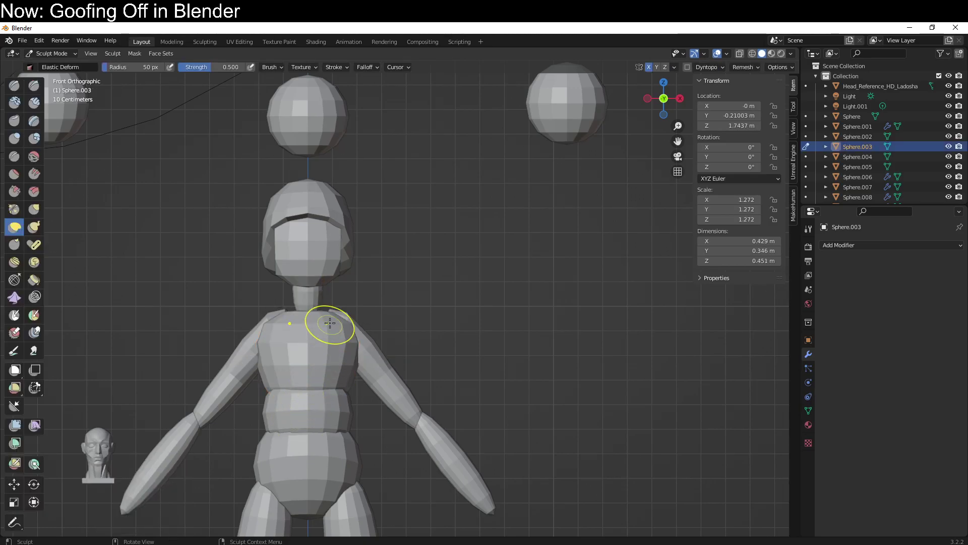
scroll(323, 314, "down", 3)
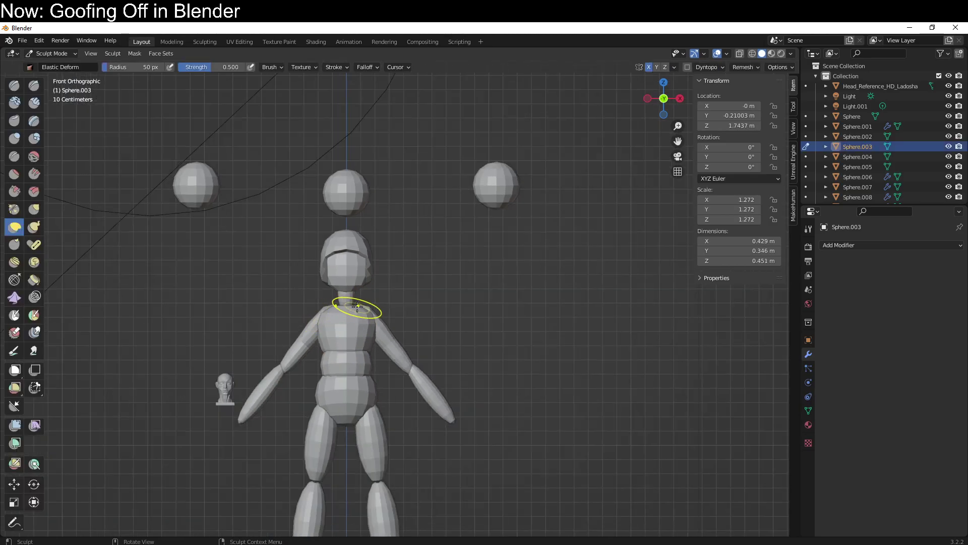
scroll(363, 307, "up", 2)
left_click_drag(344, 312, 342, 297)
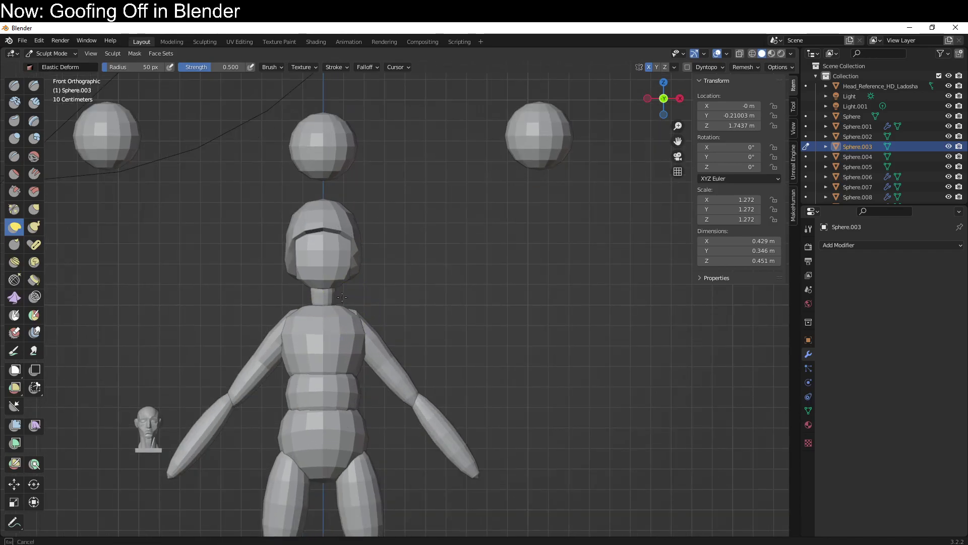
- Shape the chest's upper contour from the side with Elastic Deform, making the piece about 0.49 m tall
middle_click_drag(345, 281, 555, 325)
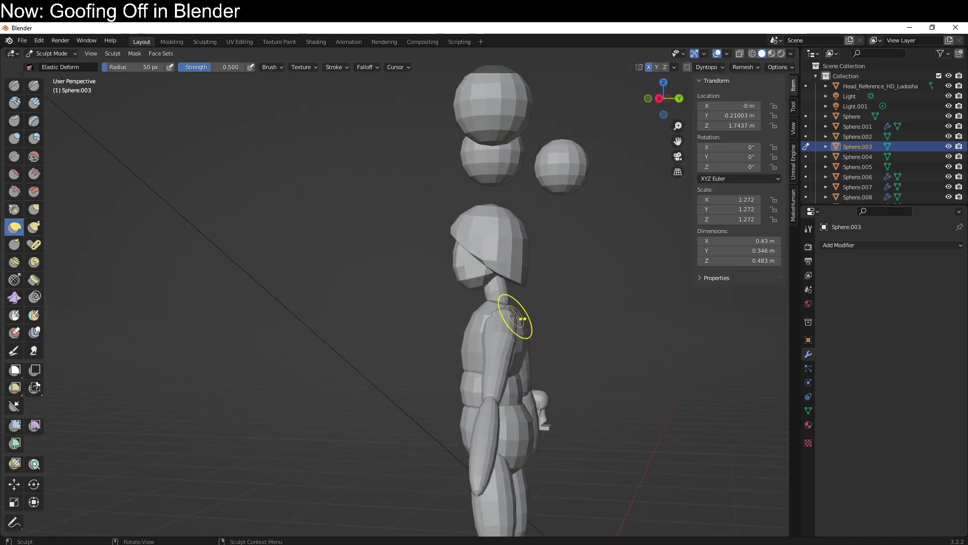
mouse_move(507, 282)
left_mouse_down()
mouse_move(454, 302)
mouse_move(486, 299)
mouse_move(485, 323)
mouse_move(504, 301)
left_mouse_up()
scroll(486, 303, "up", 4)
key("KP_3")
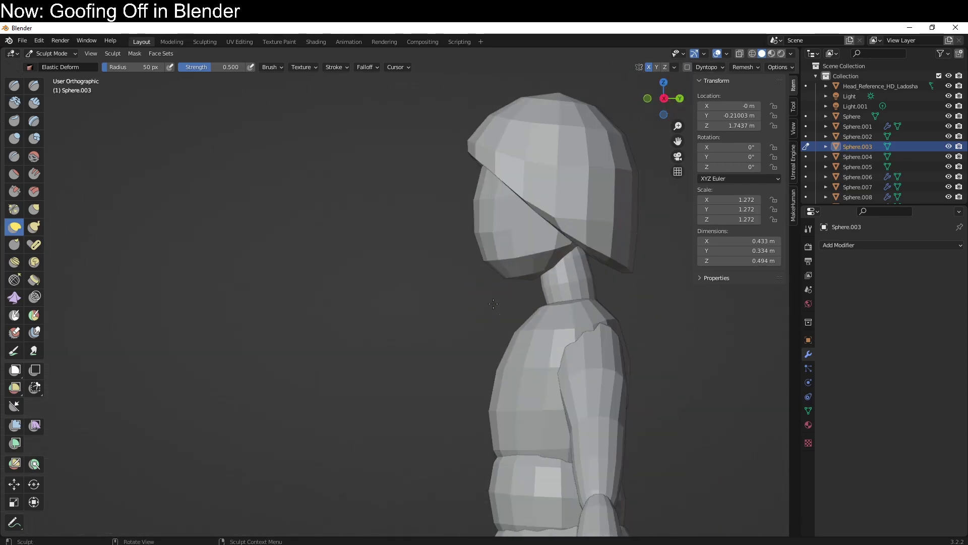
- Narrow the lower chest, waist and hip pieces from the front with Elastic Deform, switching the sculpted object for each
key("KP_1")
scroll(493, 302, "down", 5)
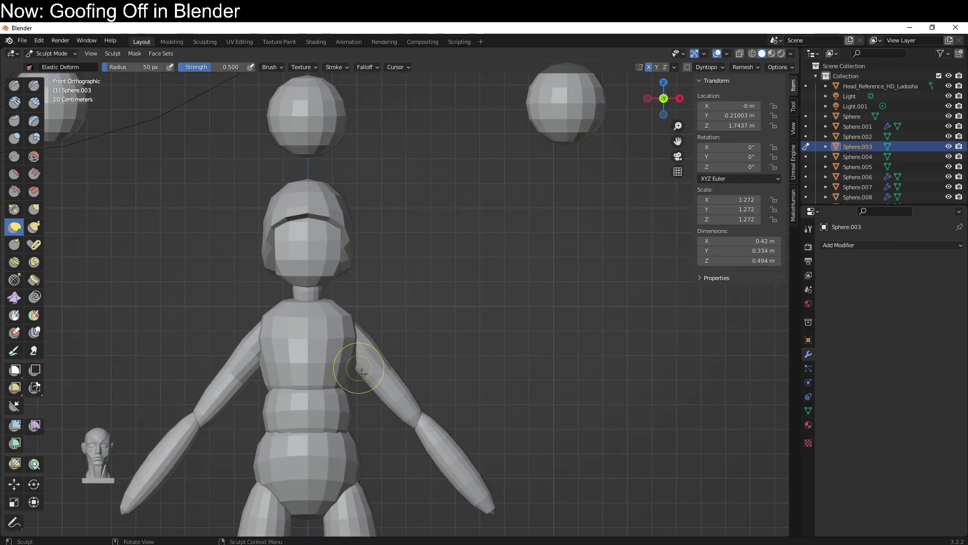
mouse_move(362, 378)
left_mouse_down()
mouse_move(347, 378)
mouse_move(330, 401)
mouse_move(350, 414)
mouse_move(328, 411)
left_mouse_up()
key("alt+q")
left_click_drag(276, 397, 275, 412)
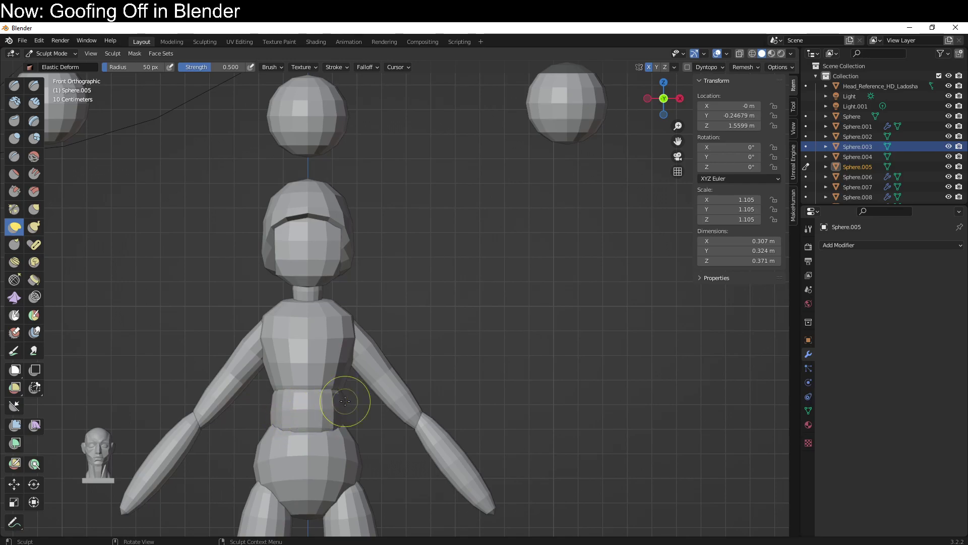
key("alt+q")
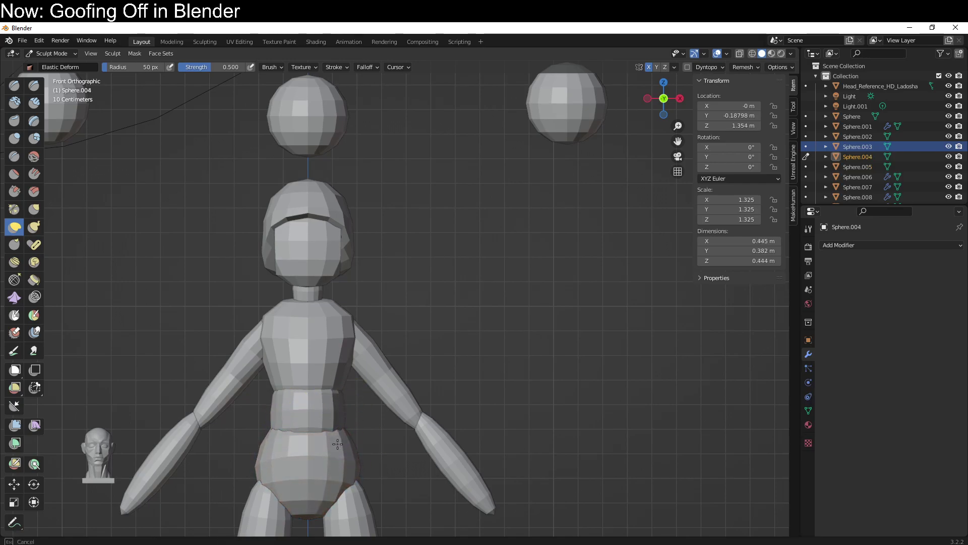
left_click_drag(338, 444, 357, 421)
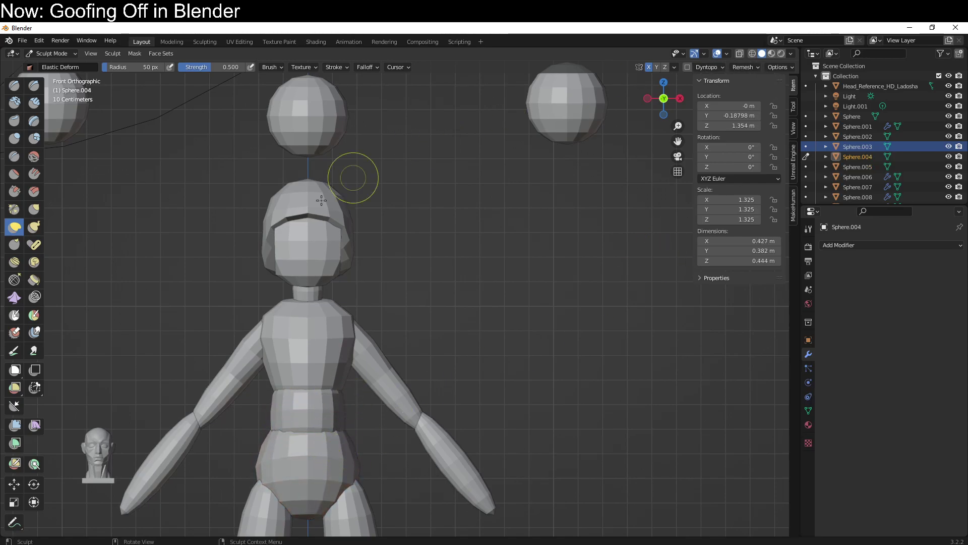
- Switch sculpting to the face sphere and enable Dyntopo on it, accepting the loss of vertex data
key("alt+q")
middle_click_drag(410, 206, 435, 276, "shift")
scroll(435, 277, "up", 5)
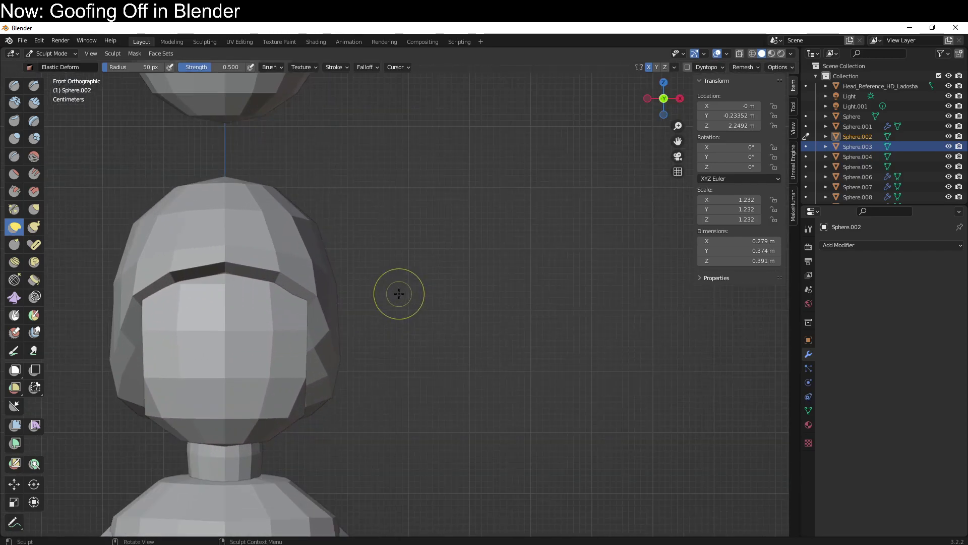
key("ctrl+d")
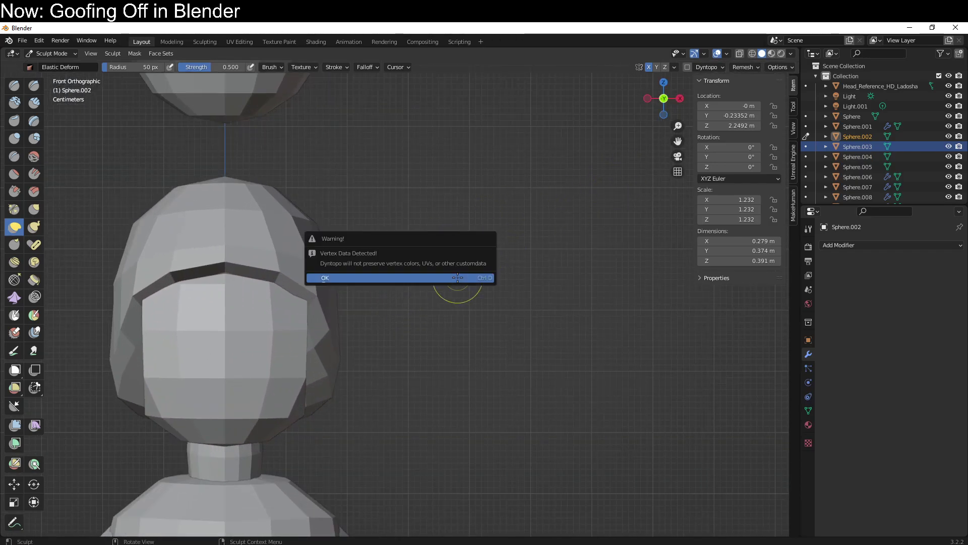
left_click(457, 277)
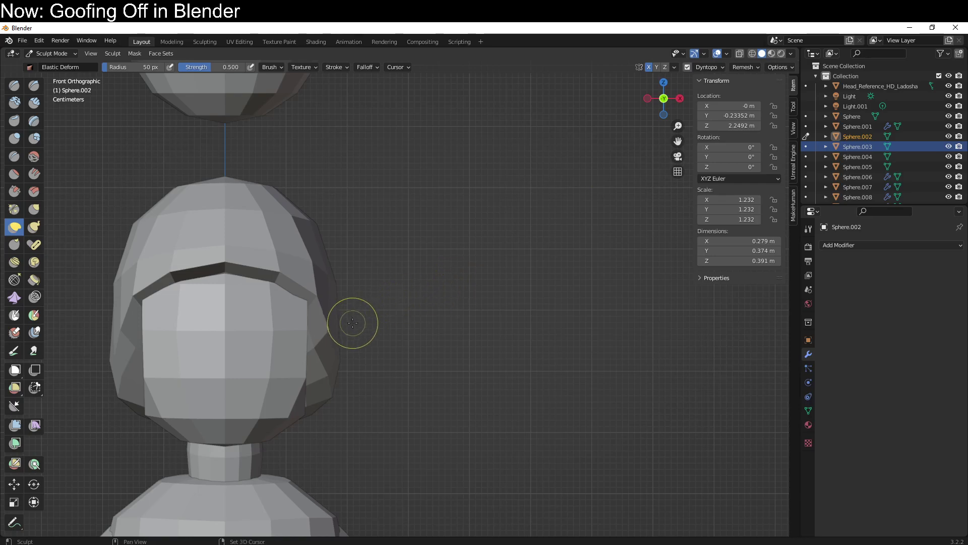
- Sculpt the eye sockets and a protruding nose on the front of the face with the Draw brush
middle_click_drag(390, 340, 462, 305, "shift")
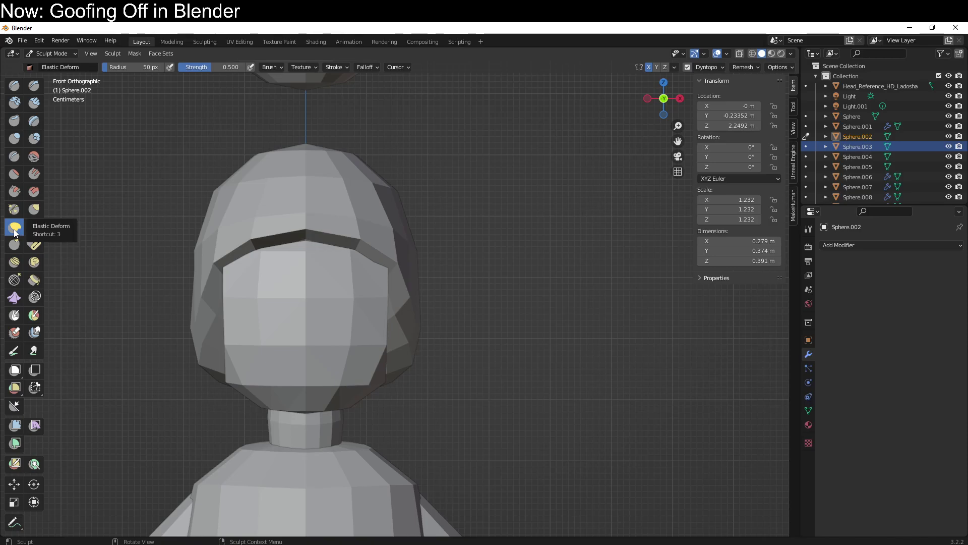
left_click(20, 86)
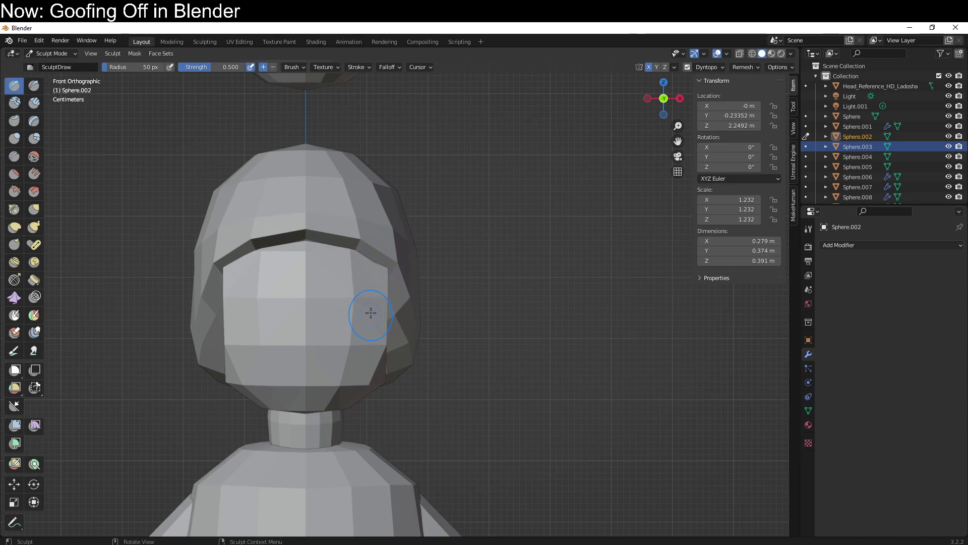
mouse_move(370, 313)
left_mouse_down()
mouse_move(357, 292)
mouse_move(340, 314)
mouse_move(348, 303)
mouse_move(385, 302)
mouse_move(281, 313)
mouse_move(307, 330)
mouse_move(304, 317)
mouse_move(310, 335)
left_mouse_up()
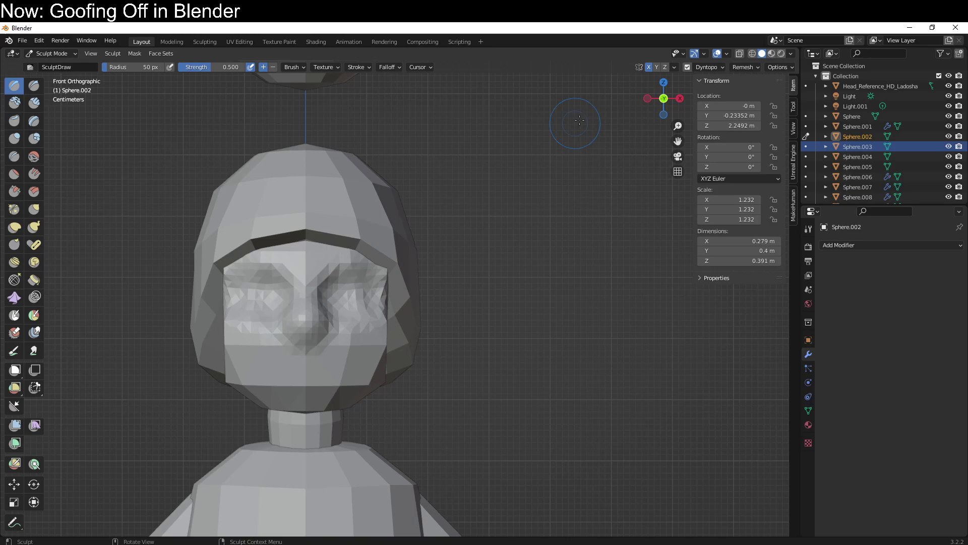
left_click(724, 68)
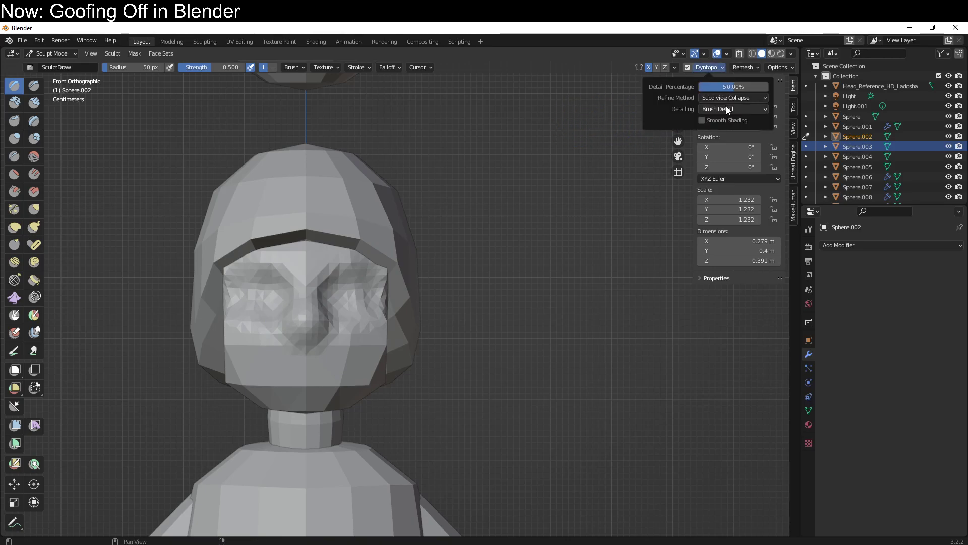
- Build up the chin and lower face with the Draw brush, bringing the head piece to about 0.41 m tall
middle_click_drag(505, 328, 362, 325)
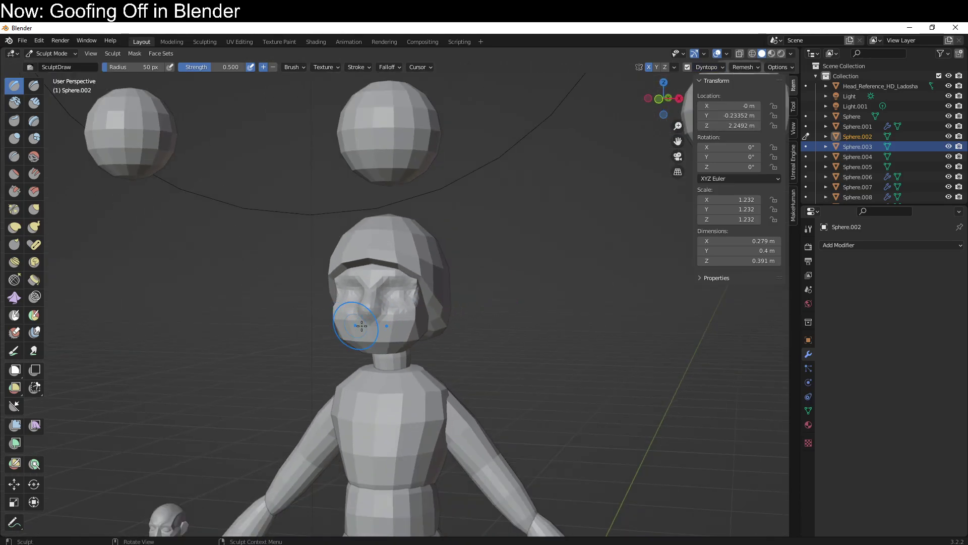
left_click_drag(363, 336, 376, 351)
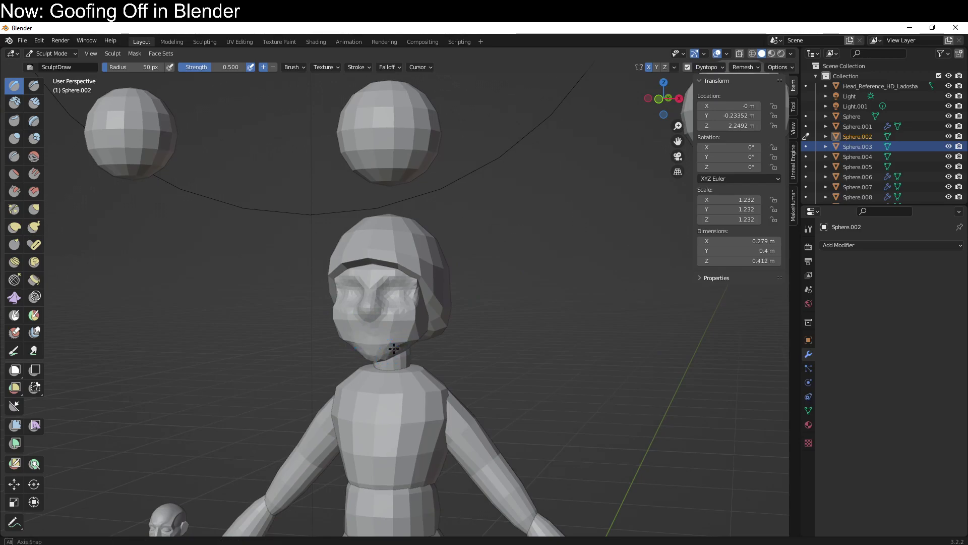
middle_click_drag(376, 351, 465, 366)
mouse_move(465, 365)
left_mouse_down()
mouse_move(457, 348)
mouse_move(467, 376)
left_mouse_up()
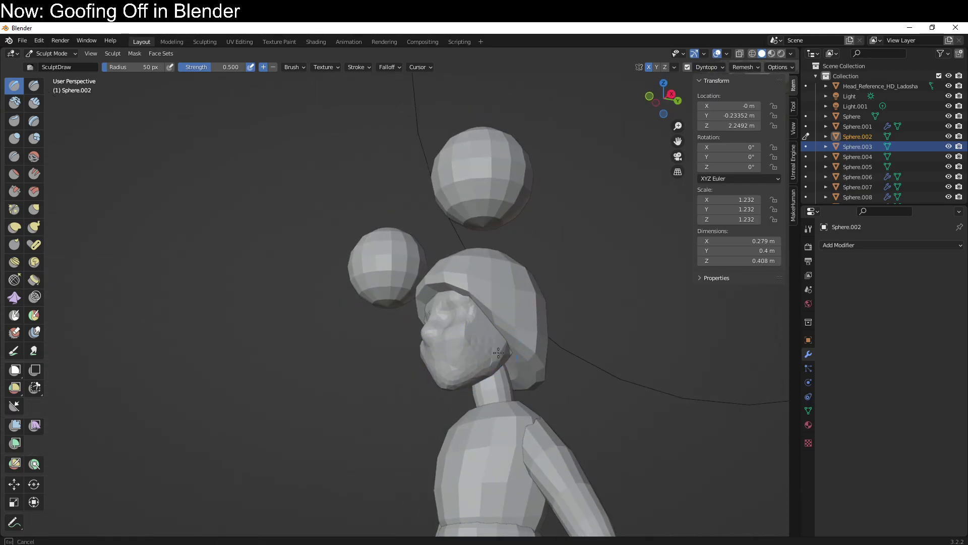
- Round out the cheeks and the jawline toward the skull cap with the Draw brush
middle_click_drag(498, 352, 444, 327)
left_click_drag(444, 327, 455, 350)
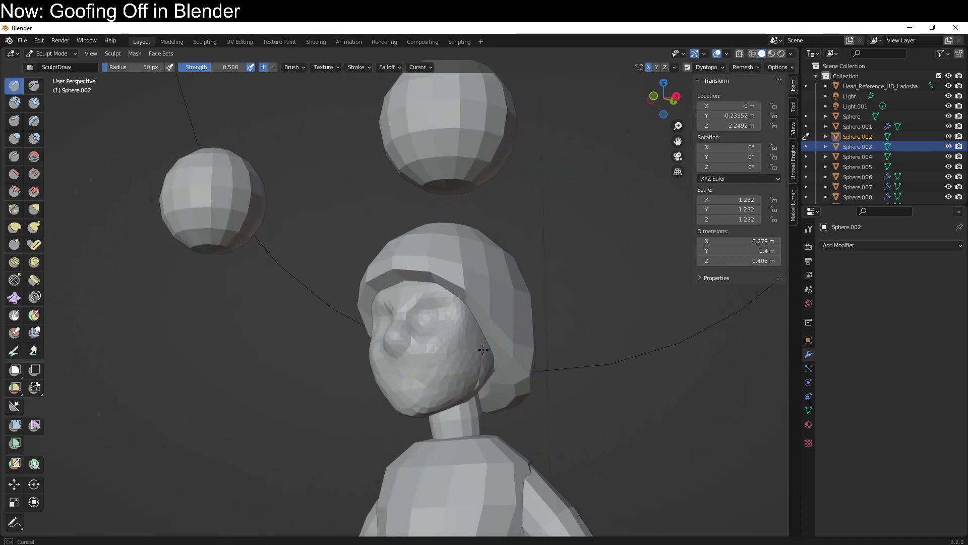
left_click_drag(485, 371, 489, 381)
middle_click_drag(434, 353, 506, 369)
- Refine the eye area with the Draw brush, sculpting the eyeball bulges and eyelids beside the nose bridge
scroll(506, 369, "up", 2)
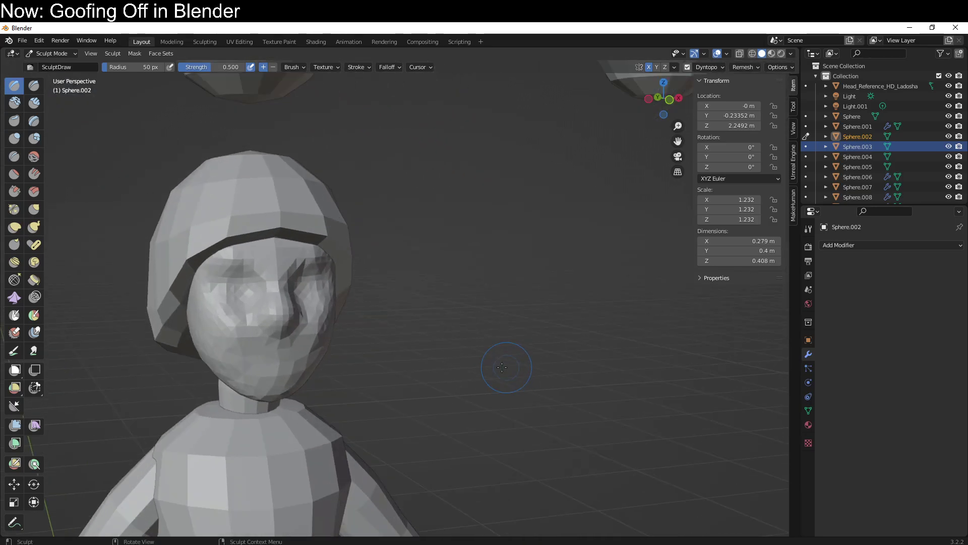
middle_click_drag(320, 315, 320, 303)
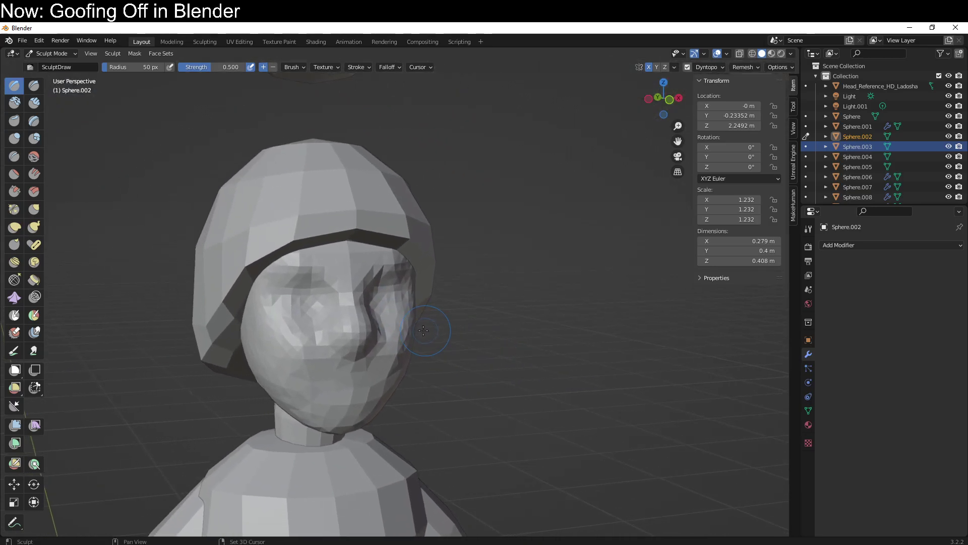
scroll(313, 302, "up", 2)
left_click_drag(240, 295, 275, 313)
left_click_drag(276, 313, 295, 309)
mouse_move(295, 308)
left_mouse_down()
mouse_move(282, 289)
mouse_move(237, 292)
mouse_move(263, 292)
mouse_move(248, 305)
mouse_move(259, 292)
mouse_move(284, 317)
mouse_move(237, 277)
mouse_move(242, 288)
mouse_move(285, 286)
mouse_move(253, 297)
left_mouse_up()
middle_click_drag(356, 365, 351, 357)
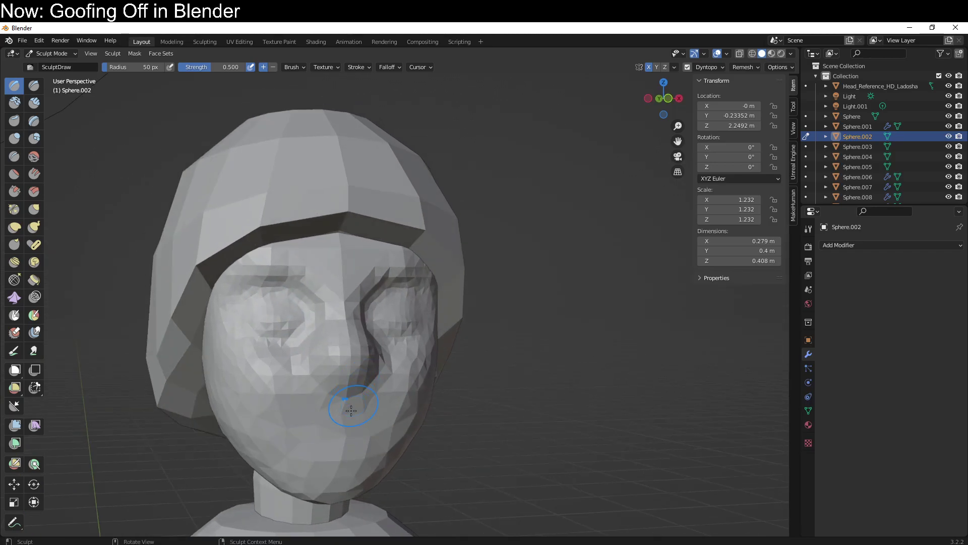
- Sculpt the mouth and lips beneath the nose with the Draw brush, undoing an unwanted stroke
mouse_move(352, 424)
left_mouse_down()
mouse_move(302, 421)
mouse_move(340, 426)
mouse_move(328, 437)
mouse_move(343, 442)
left_mouse_up()
key("ctrl+z")
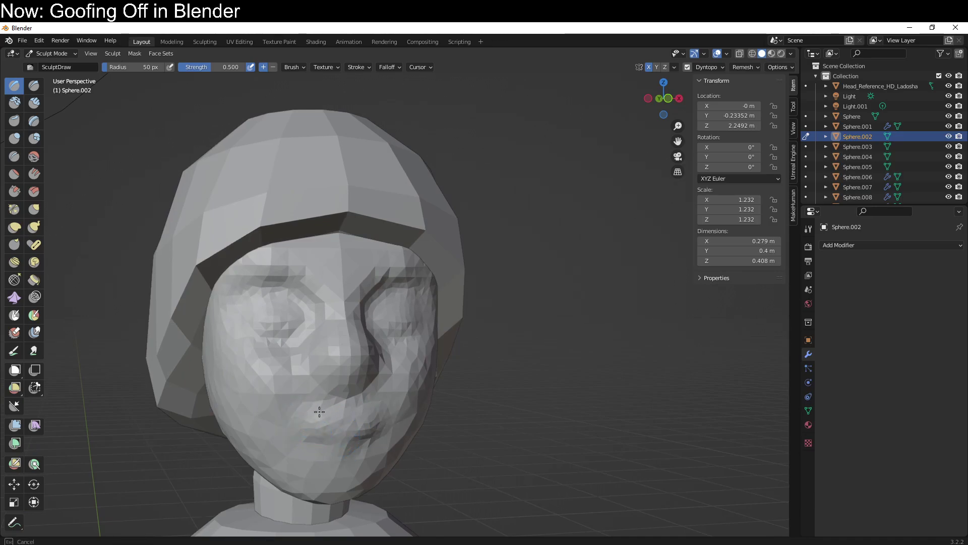
mouse_move(320, 410)
middle_mouse_down()
mouse_move(313, 422)
mouse_move(449, 387)
mouse_move(325, 381)
mouse_move(339, 372)
mouse_move(434, 388)
mouse_move(335, 368)
mouse_move(372, 334)
middle_mouse_up()
scroll(372, 334, "down", 2)
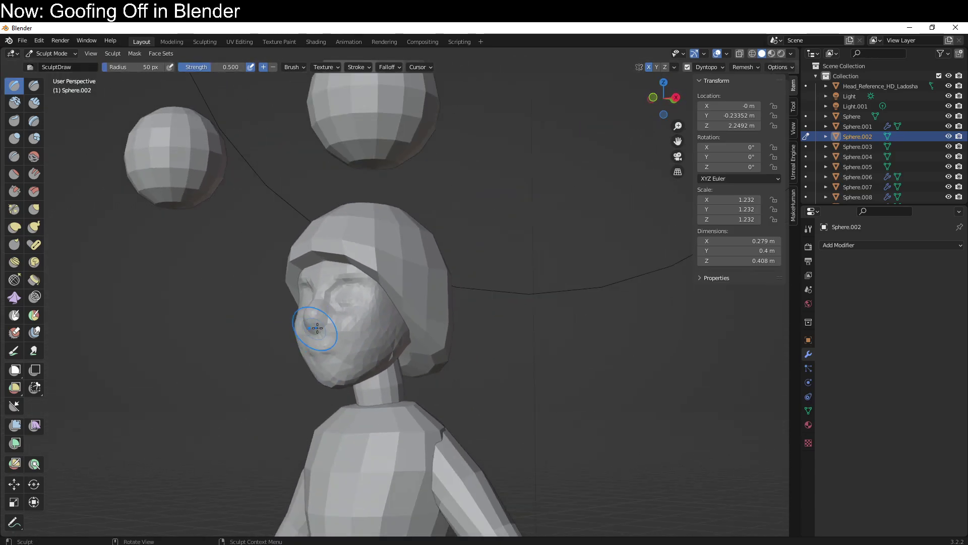
- Finish the mouth area, then switch sculpting to the hair cap and enable Dyntopo on it, accepting the vertex data warning
left_click_drag(313, 329, 352, 335)
mouse_move(370, 330)
middle_mouse_down()
mouse_move(380, 332)
mouse_move(370, 316)
mouse_move(406, 270)
middle_mouse_up()
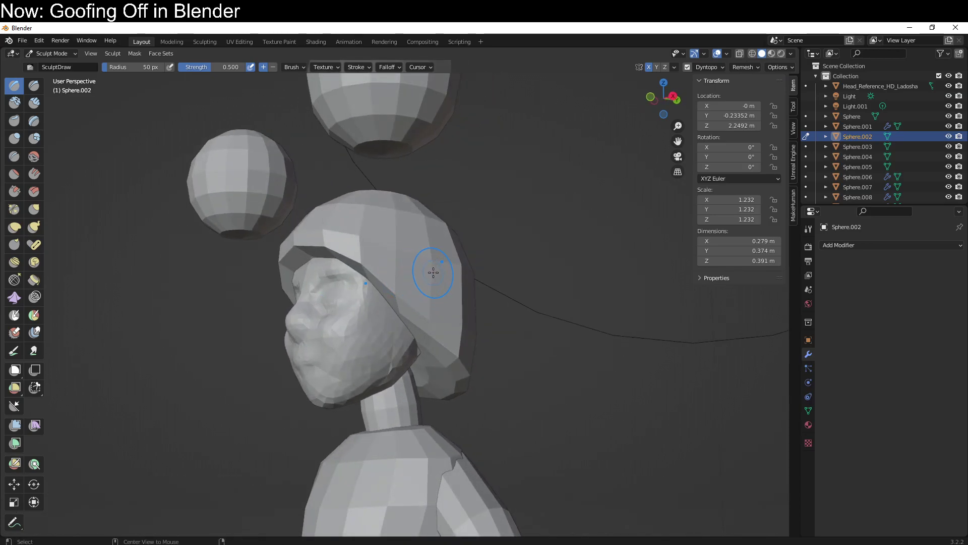
key("alt+q")
key("ctrl+d")
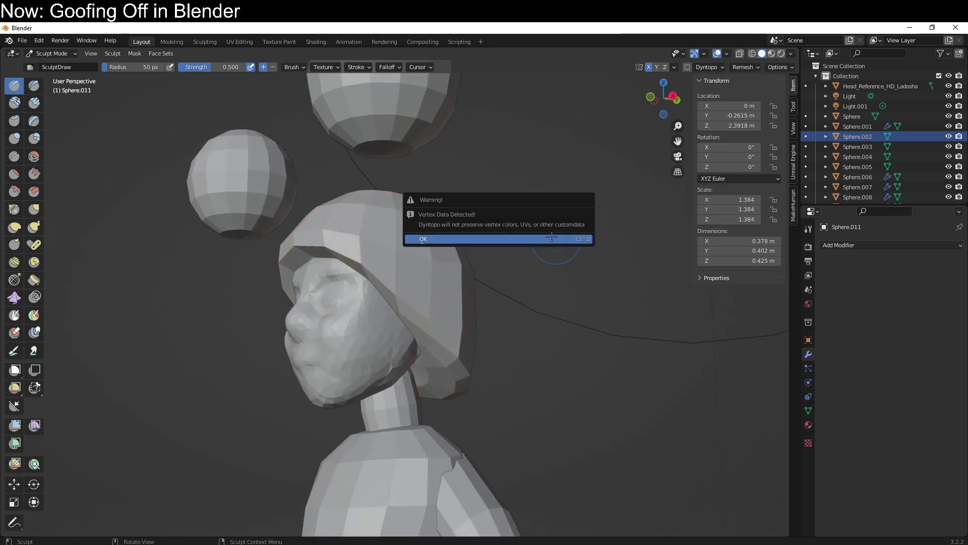
left_click(552, 238)
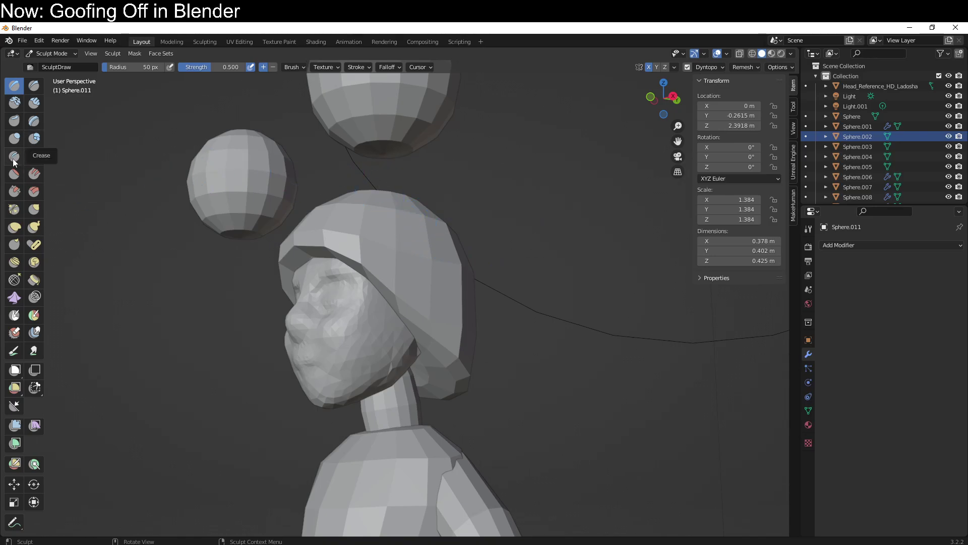
- Try the Layer brush at strength 1.000 on the side of the hair cap, undoing the strokes
left_click(36, 121)
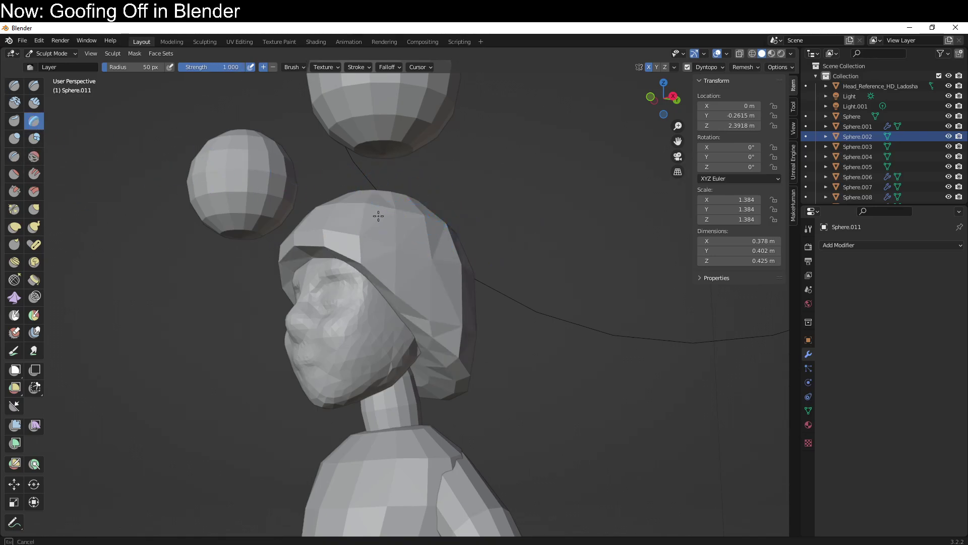
left_click_drag(410, 230, 404, 265)
key("ctrl+z")
key("ctrl+z")
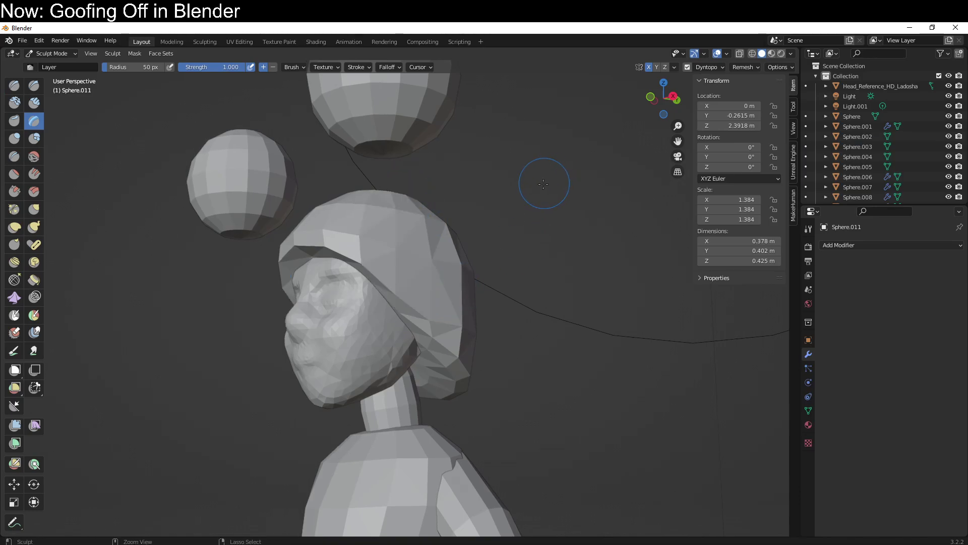
mouse_move(387, 228)
left_mouse_down()
mouse_move(403, 237)
mouse_move(369, 217)
mouse_move(419, 238)
mouse_move(441, 384)
left_mouse_up()
key("ctrl+z")
key("ctrl+z")
key("ctrl+z")
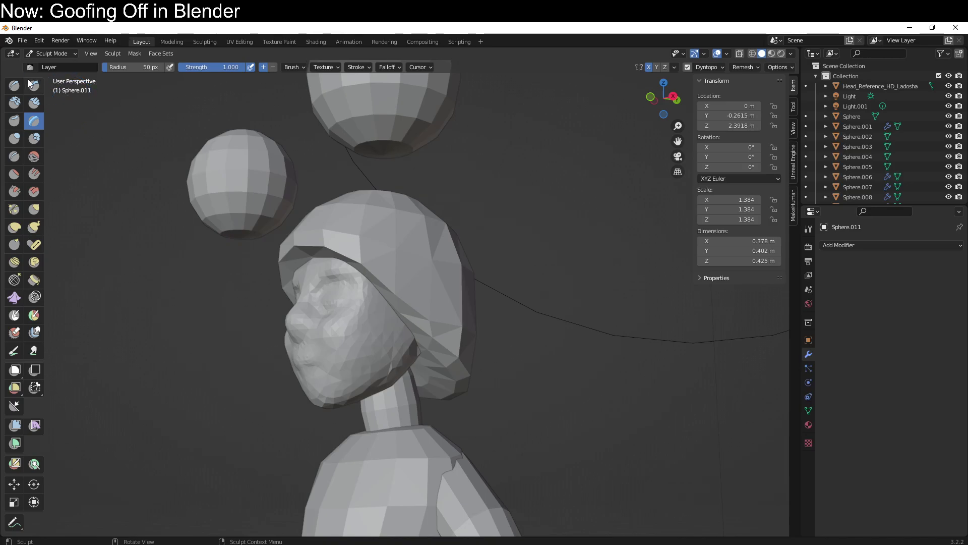
- Build up hair volume in long downward strokes on the side and back of the hair cap with the Draw brush
left_click(14, 86)
mouse_move(395, 191)
left_mouse_down()
mouse_move(418, 217)
mouse_move(444, 338)
left_mouse_up()
left_click_drag(441, 222, 459, 385)
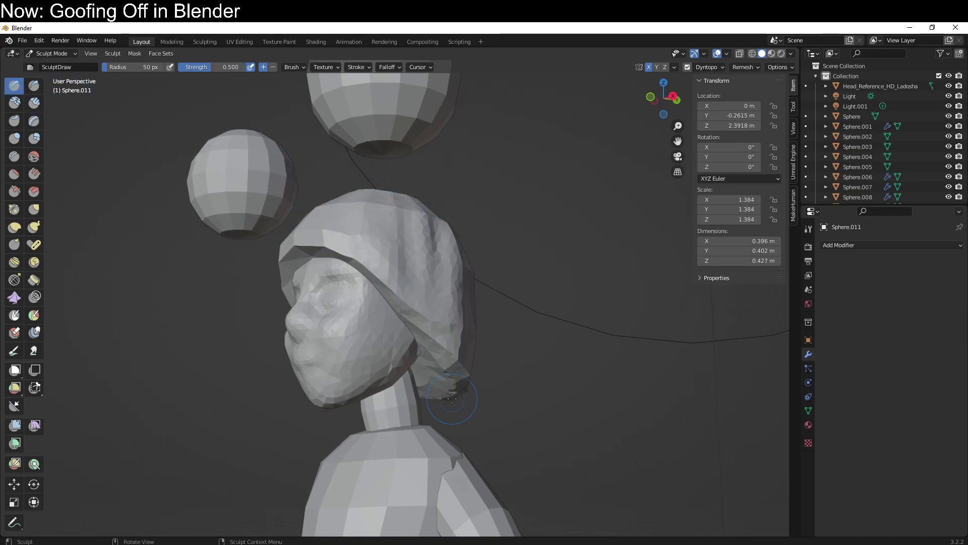
left_click_drag(463, 255, 460, 371)
middle_click_drag(512, 288, 437, 310)
mouse_move(482, 195)
left_mouse_down()
mouse_move(504, 367)
mouse_move(522, 388)
left_mouse_up()
left_click_drag(516, 226, 519, 262)
middle_click_drag(519, 262, 477, 365)
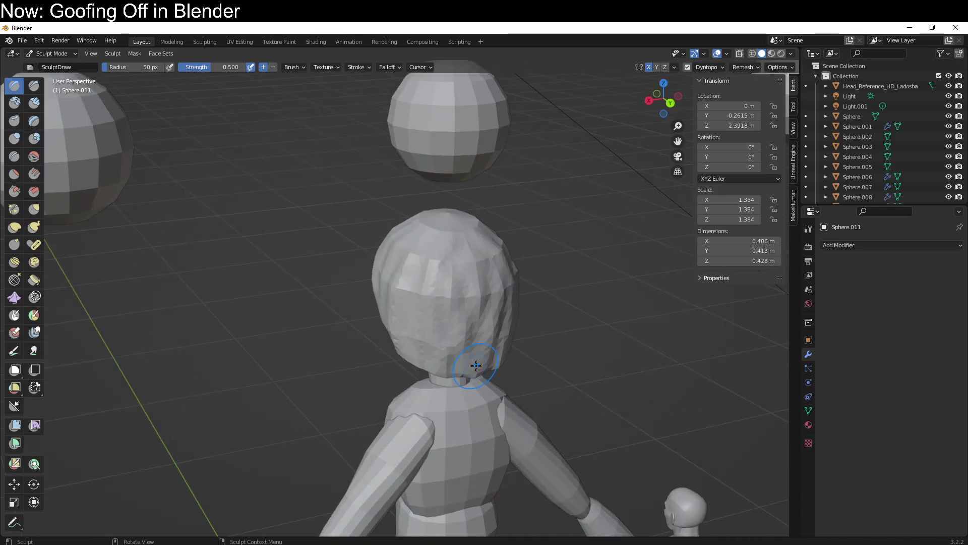
- Fill out the hair cap's side and front toward the forehead with the Draw brush
left_click_drag(393, 288, 391, 261)
middle_click_drag(382, 290, 455, 289)
middle_click_drag(391, 270, 442, 262)
left_click_drag(357, 241, 380, 245)
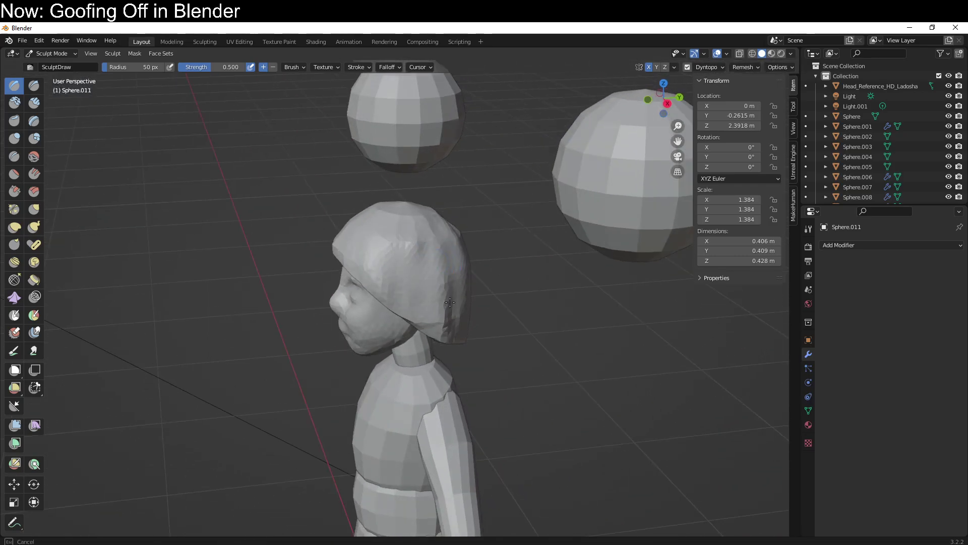
middle_click_drag(411, 242, 381, 254)
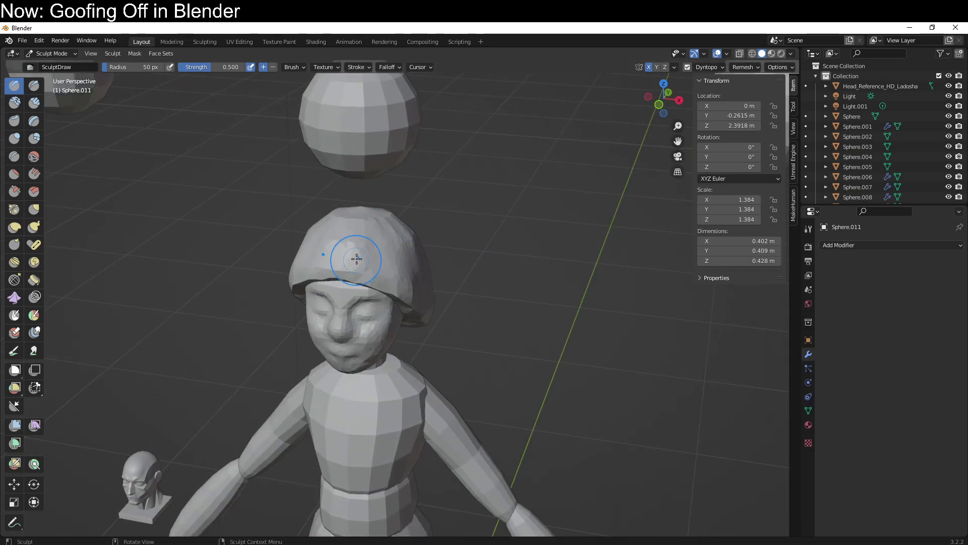
- Try to raise the crown of the hair cap with the Draw brush, undoing the stroke
mouse_move(381, 210)
left_mouse_down("shift")
mouse_move(362, 211)
mouse_move(392, 218)
left_mouse_up("shift")
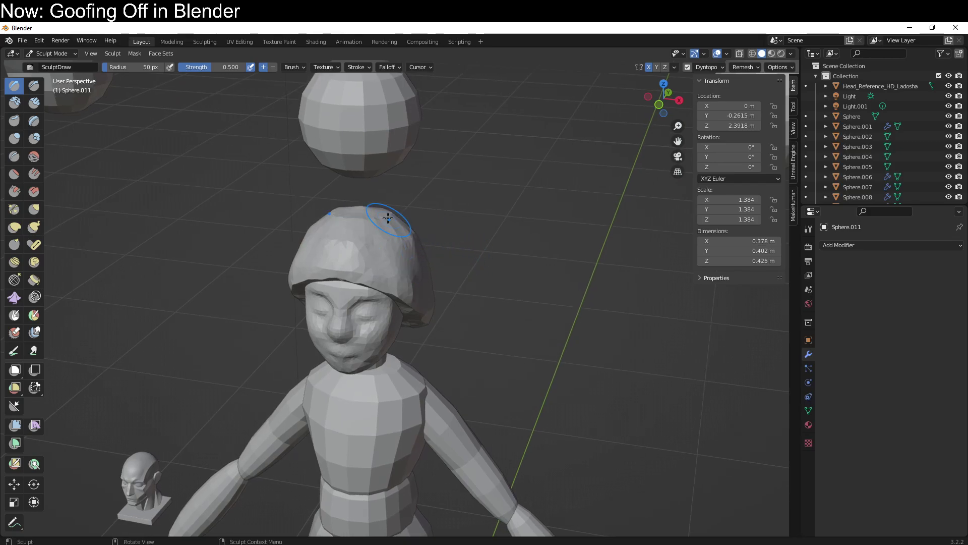
key("ctrl+z")
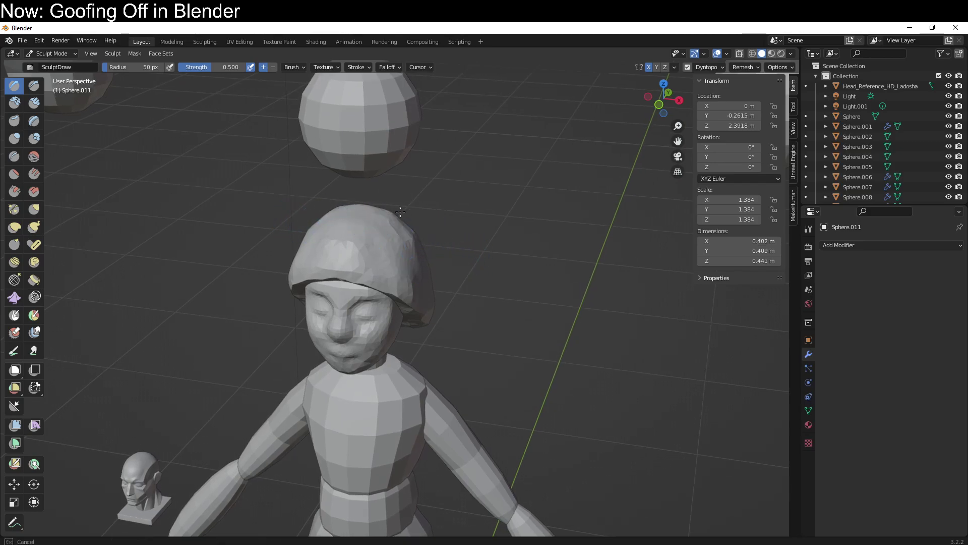
left_click_drag(400, 212, 398, 213, "shift")
- Switch to the Layer brush, undo a full-strength stroke on the back of the hair, and set the brush strength to 0.081
left_click(37, 125)
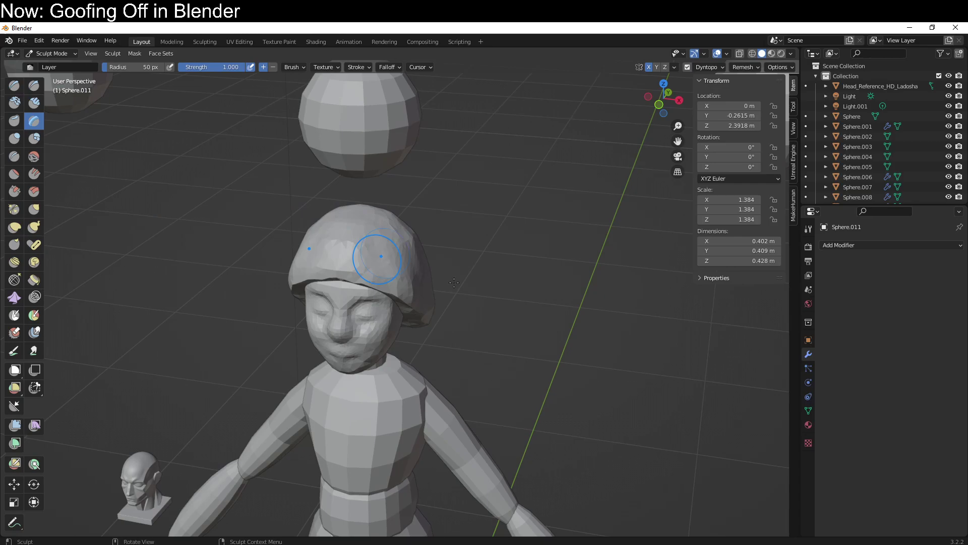
middle_click_drag(496, 262, 355, 275)
left_click_drag(425, 237, 449, 369)
key("ctrl+z")
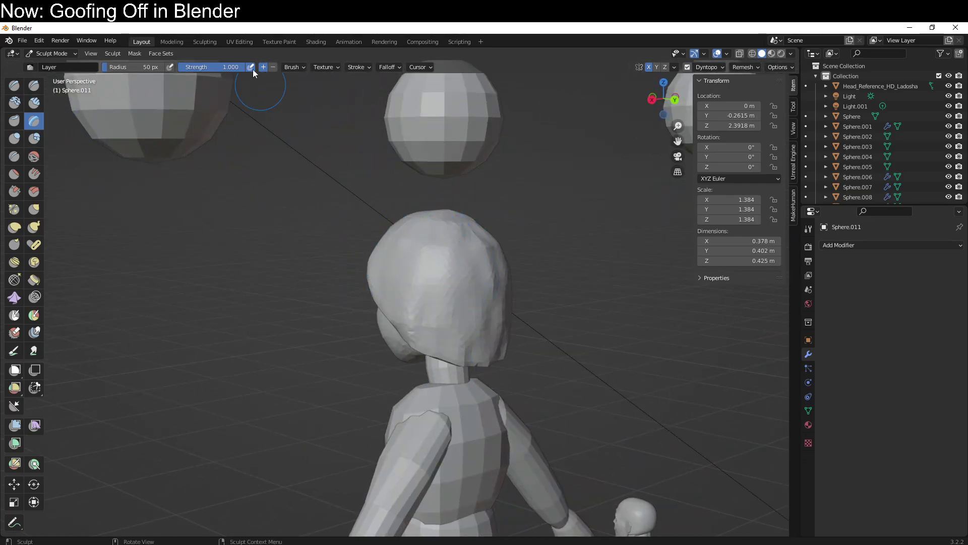
left_click_drag(241, 67, 185, 67)
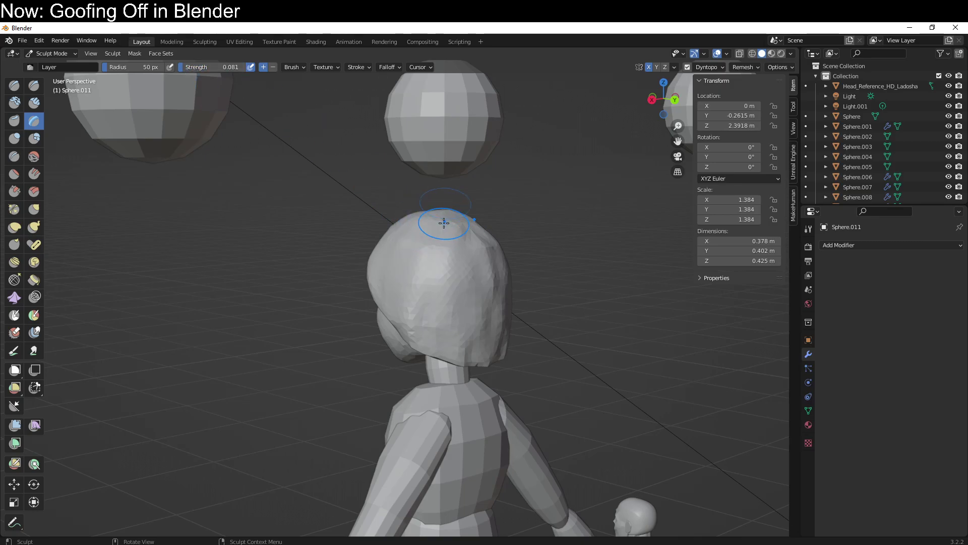
- Add subtle layered strands from the crown down the back, side and front of the hair cap with the Layer brush
left_click_drag(443, 223, 448, 320)
left_click_drag(458, 239, 482, 307)
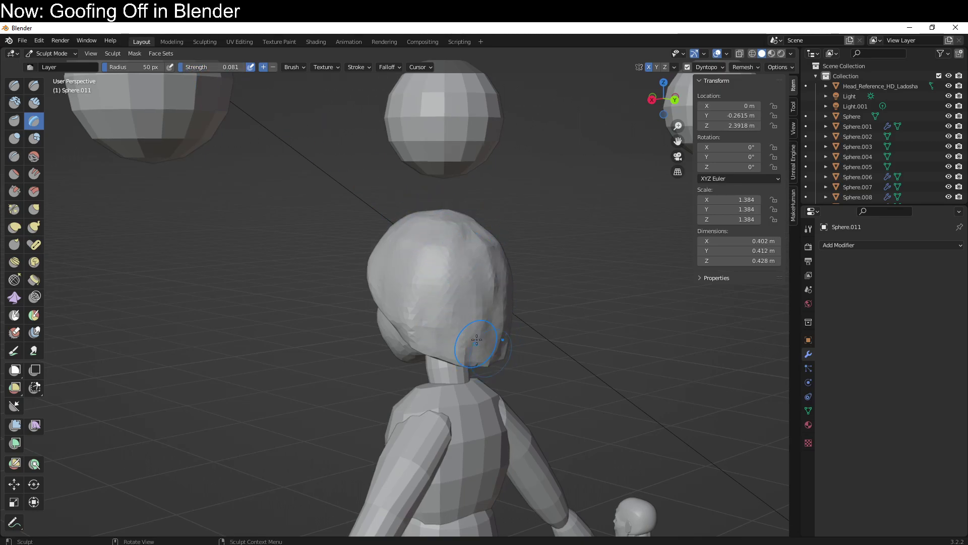
mouse_move(411, 242)
middle_mouse_down()
mouse_move(458, 260)
mouse_move(410, 218)
mouse_move(419, 222)
middle_mouse_up()
left_click_drag(420, 223, 414, 312)
left_click_drag(409, 220, 414, 313)
left_click_drag(407, 216, 414, 316)
left_click_drag(406, 216, 415, 290)
middle_click_drag(413, 282, 391, 268)
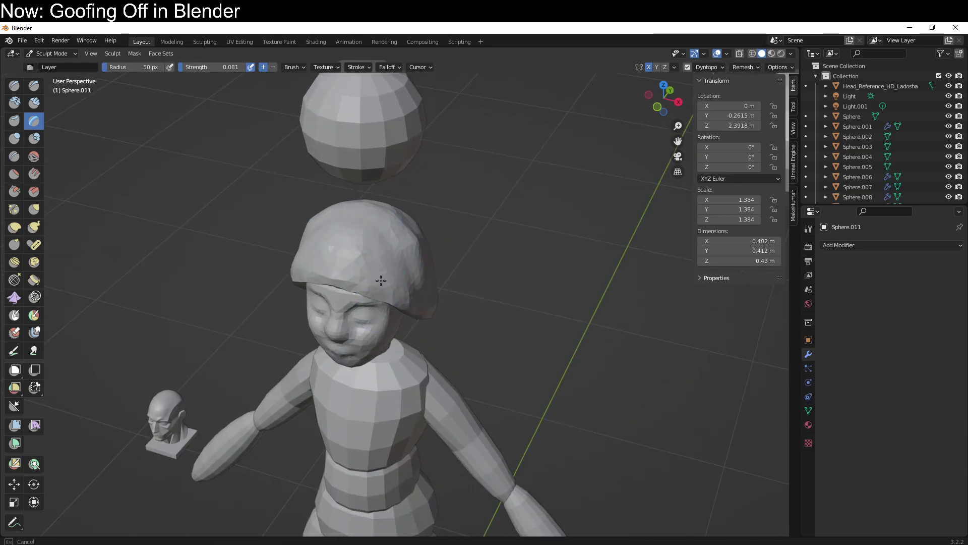
- Carve strand grooves down the side and front of the hair cap with the Draw Sharp brush at strength 0.500
left_click(34, 85)
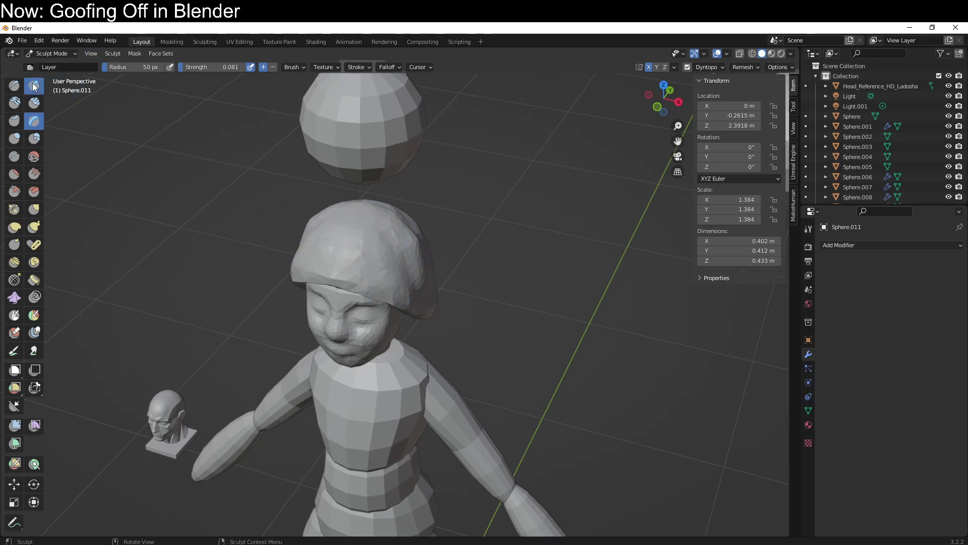
mouse_move(469, 252)
middle_mouse_down()
mouse_move(493, 247)
mouse_move(481, 245)
middle_mouse_up()
mouse_move(399, 210)
left_mouse_down()
mouse_move(401, 290)
mouse_move(436, 315)
left_mouse_up()
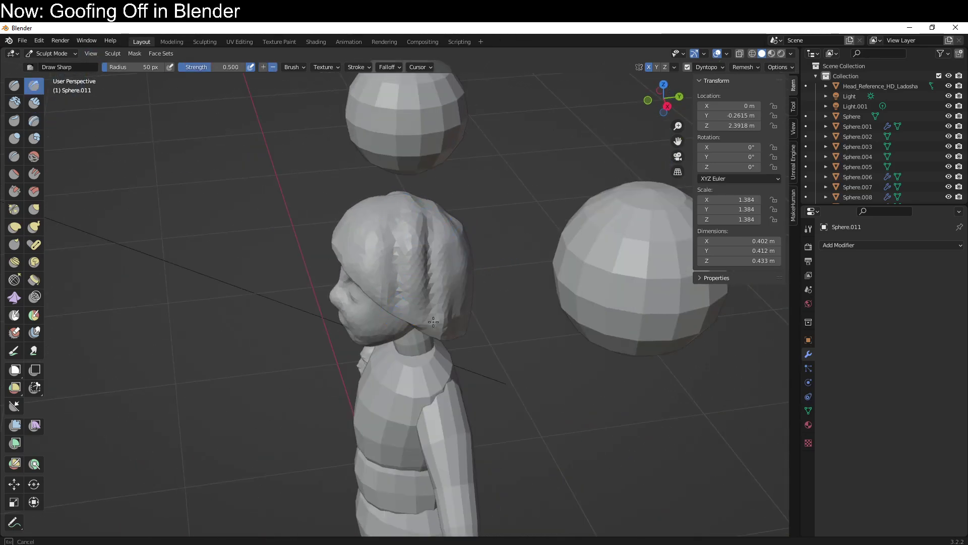
left_click_drag(386, 228, 357, 260)
left_click_drag(383, 200, 347, 251)
mouse_move(485, 238)
middle_mouse_down()
mouse_move(412, 243)
mouse_move(457, 348)
mouse_move(507, 316)
middle_mouse_up()
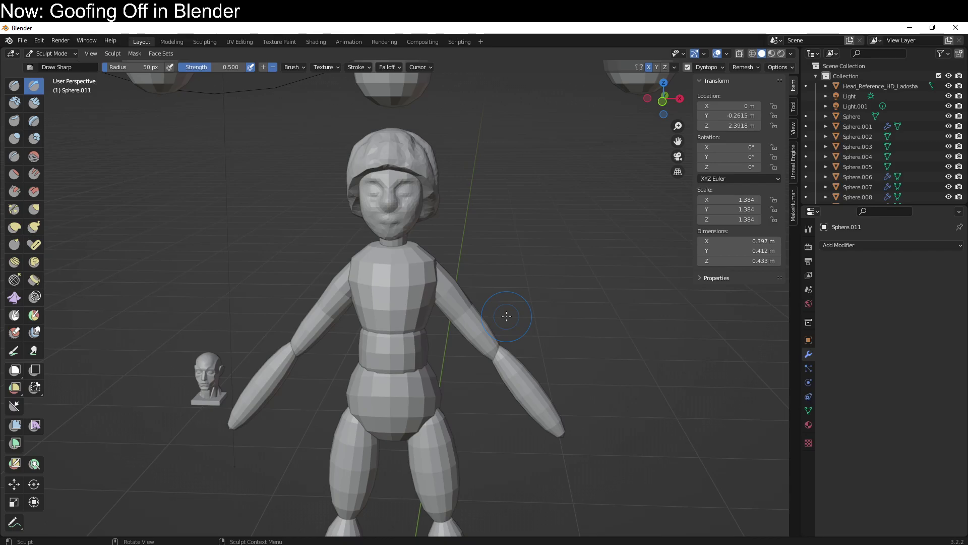
- Return to Object Mode and, in front view, move the upper arms and forearms together about 0.035 m outward and 0.035 m up
key("KP_1")
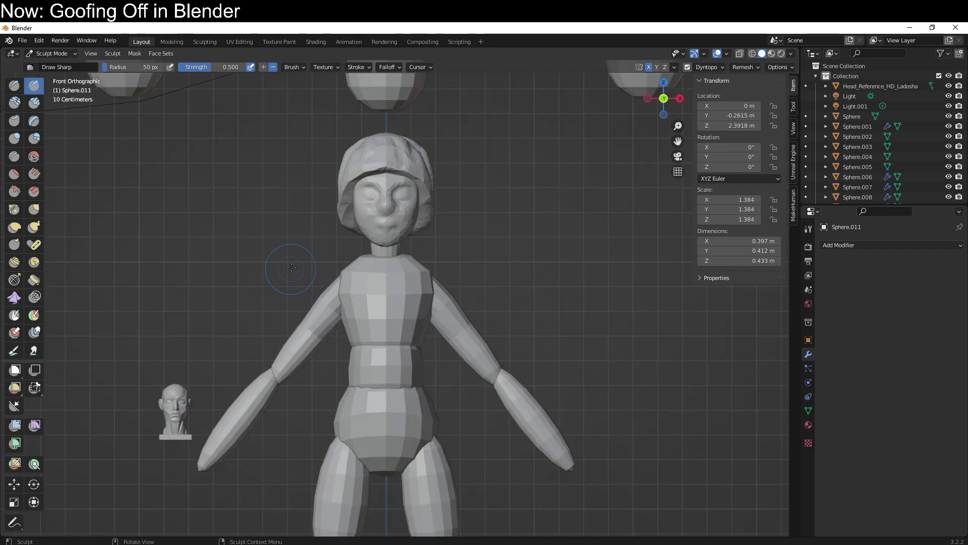
key("ctrl+Tab")
left_click(201, 255)
left_click(418, 295)
left_click(522, 409, "shift")
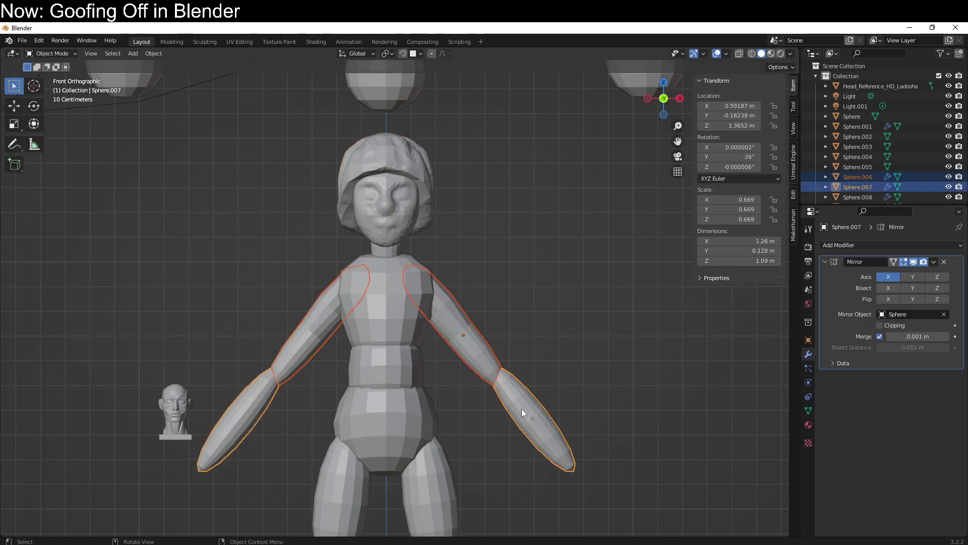
key("g")
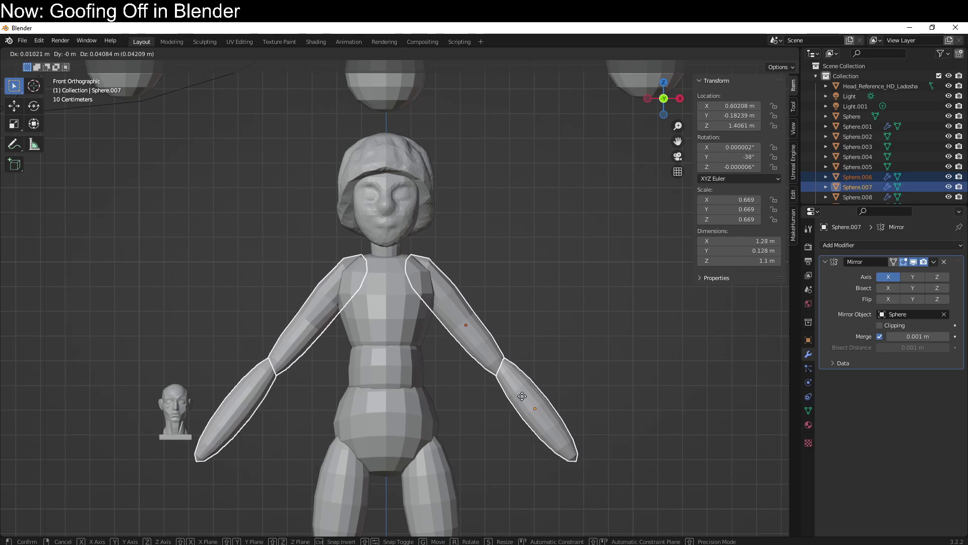
left_click(514, 385)
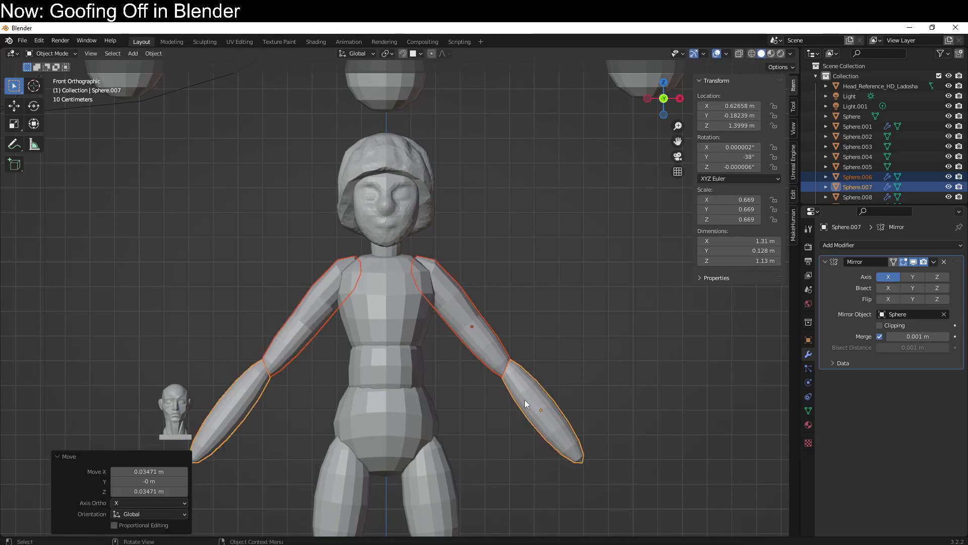
- Move the forearms alone about 0.065 m inward and 0.086 m up so they overlap the upper arms
left_click(535, 410)
key("g")
left_click(544, 407)
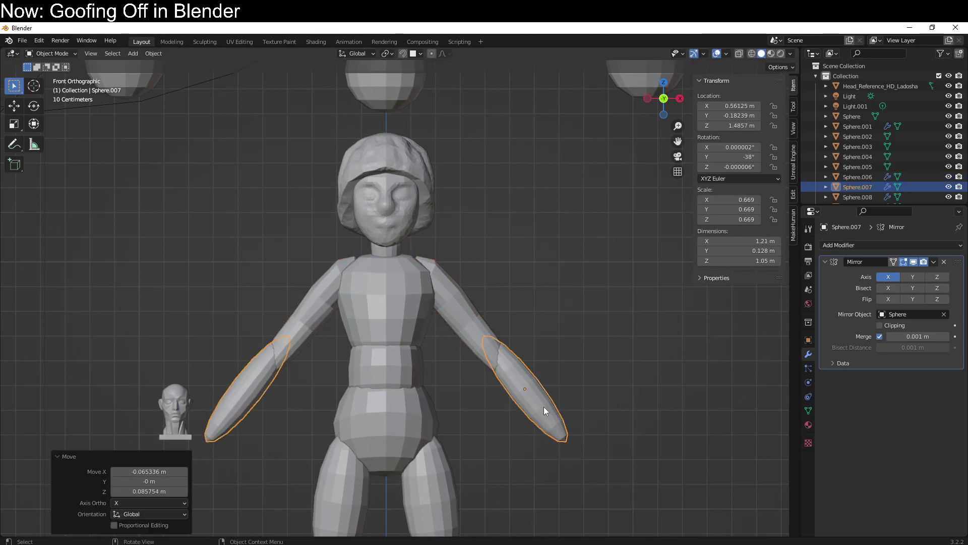
- Move the feet about 0.064 m outward and 0.004 m down beneath the lower legs
scroll(537, 449, "down", 4)
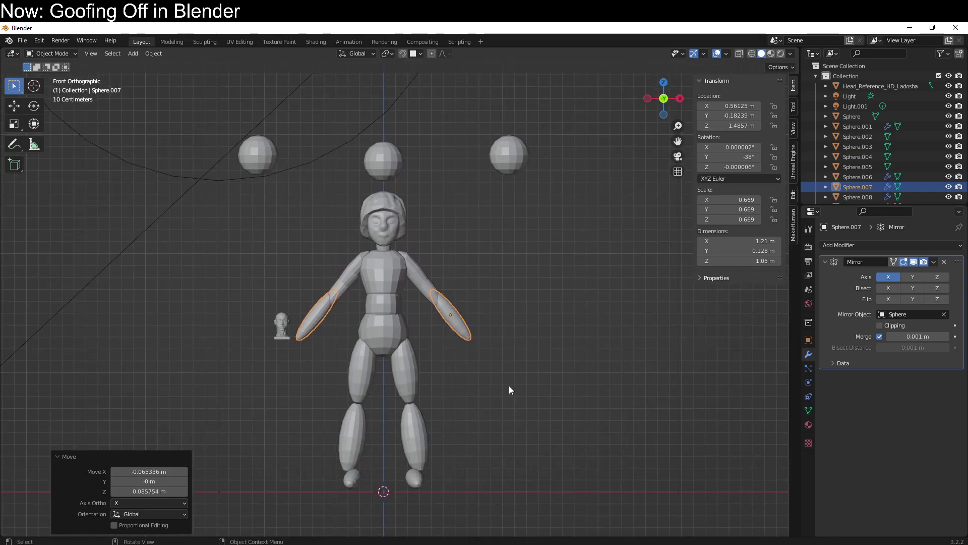
left_click(416, 485)
key("g")
left_click(425, 490)
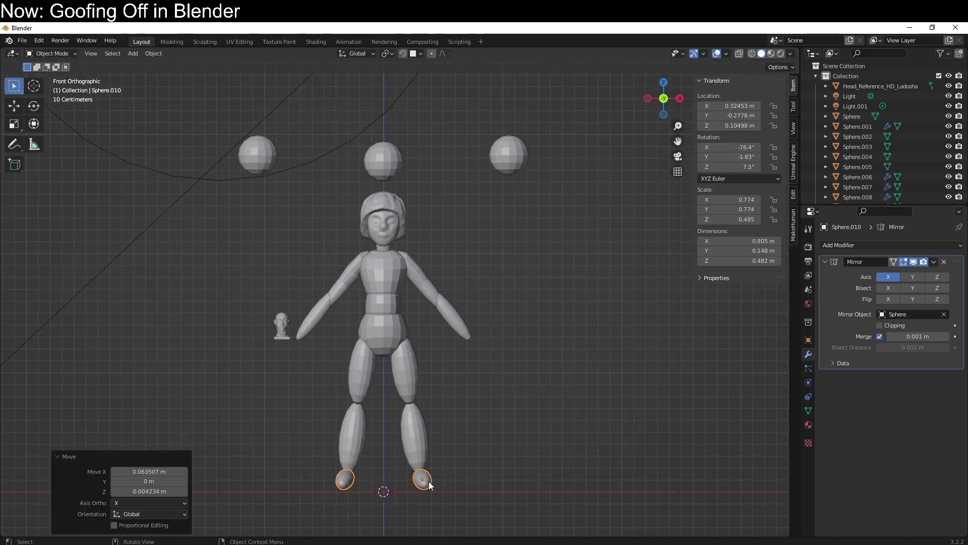
- Slim the lower legs in Sculpt Mode with the Draw Sharp brush, shaping them from the front and side
left_click(417, 423)
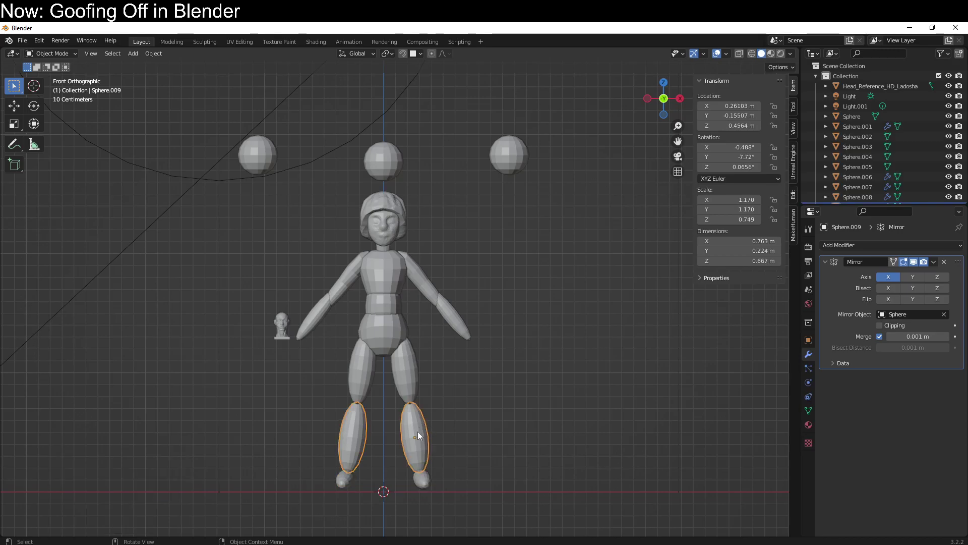
key("ctrl+Tab")
left_click(399, 485)
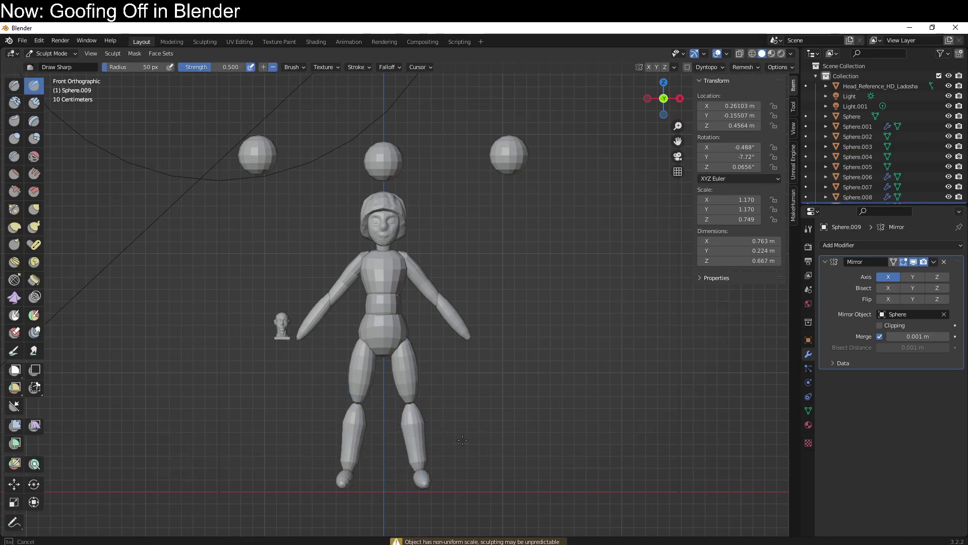
middle_click_drag(426, 440, 459, 456)
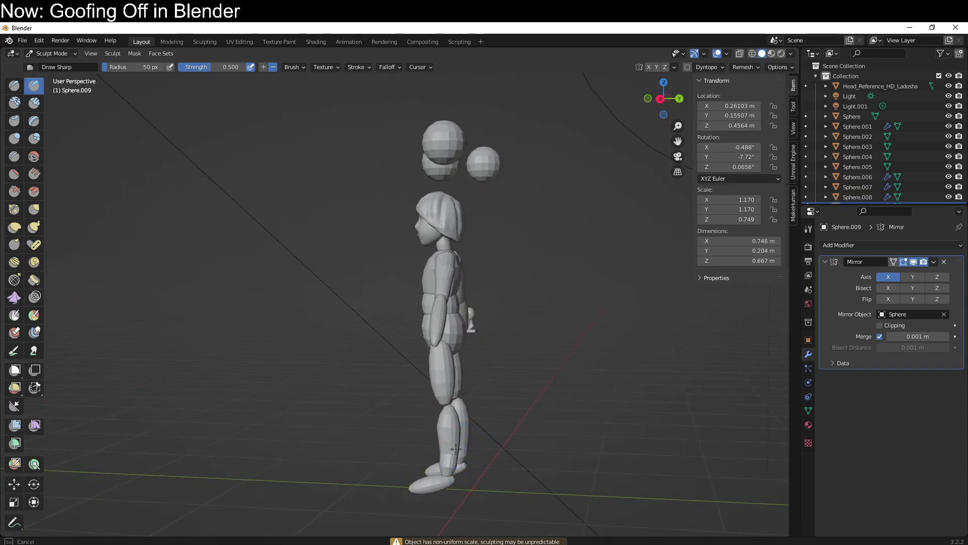
middle_click_drag(457, 395, 510, 404)
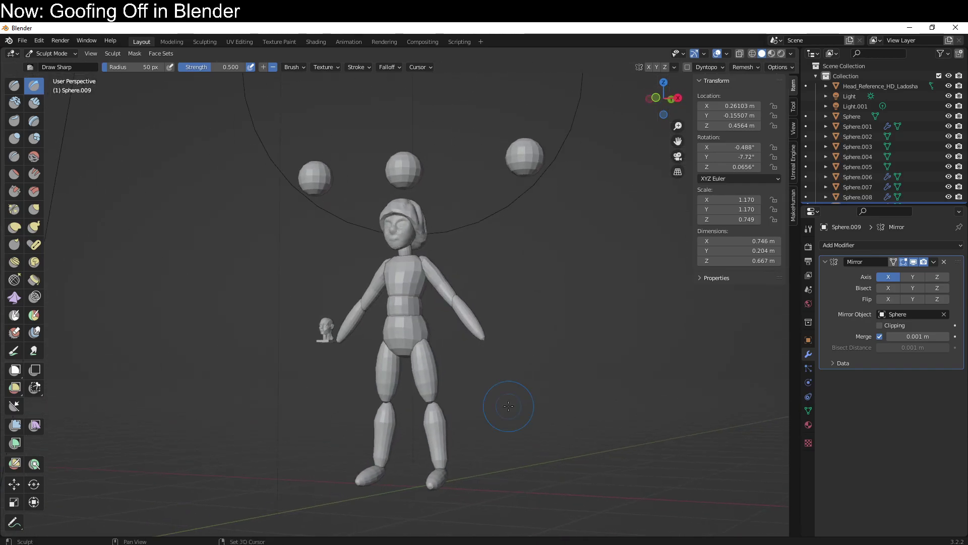